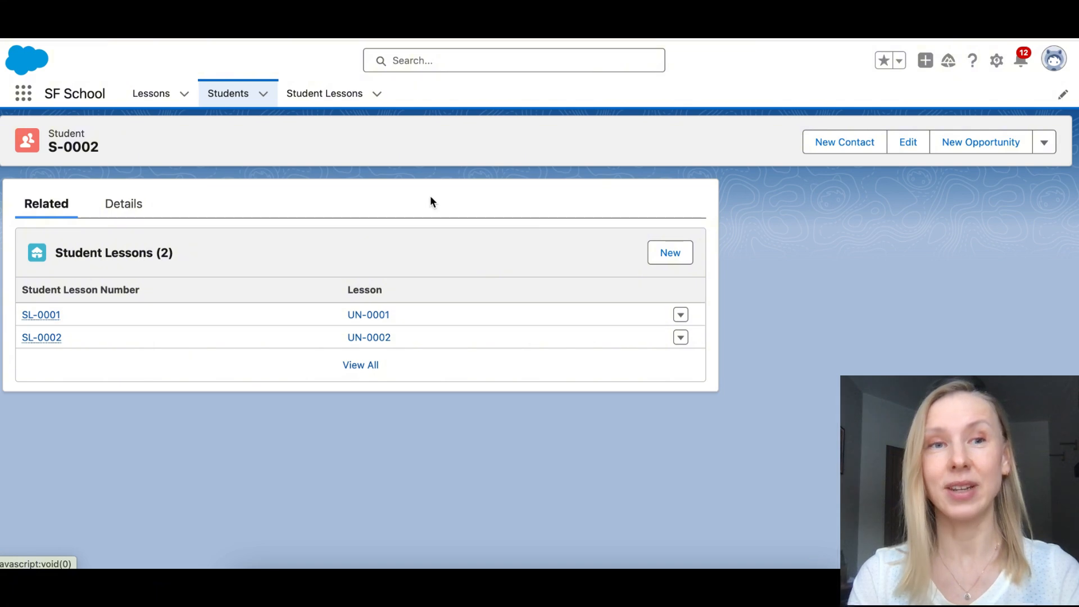
Open the Fields & Relationships list of the Student Lesson object in the Setup Object Manager
click(996, 60)
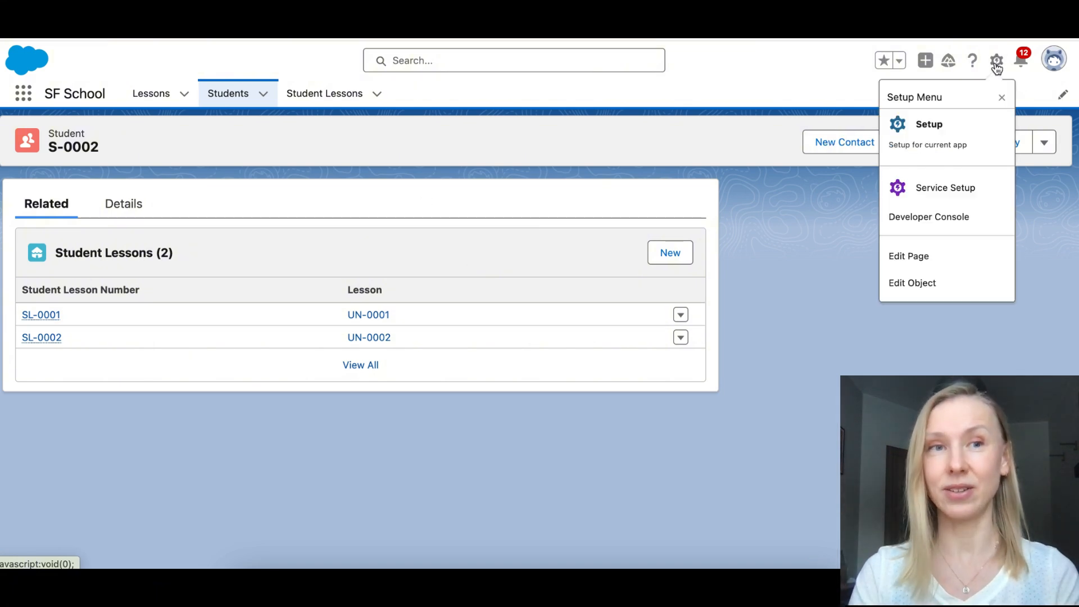
click(902, 128)
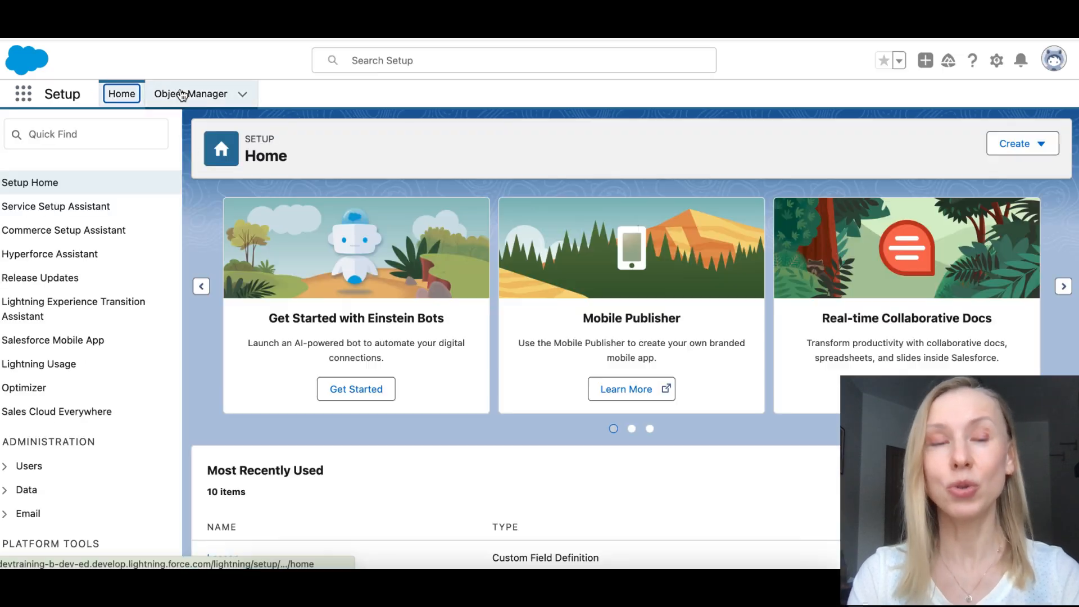
click(182, 94)
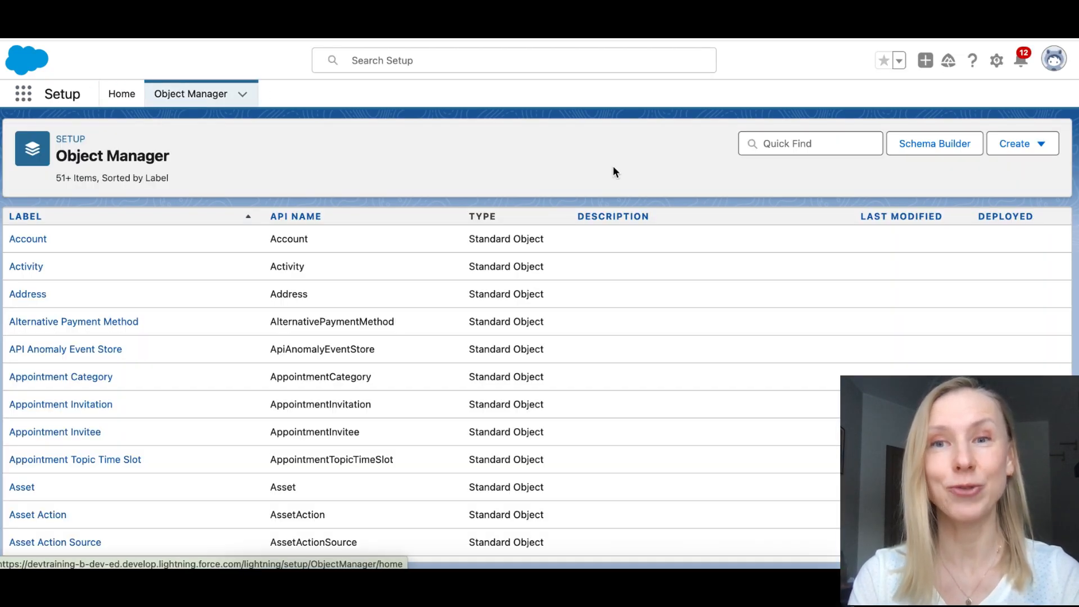
click(787, 147)
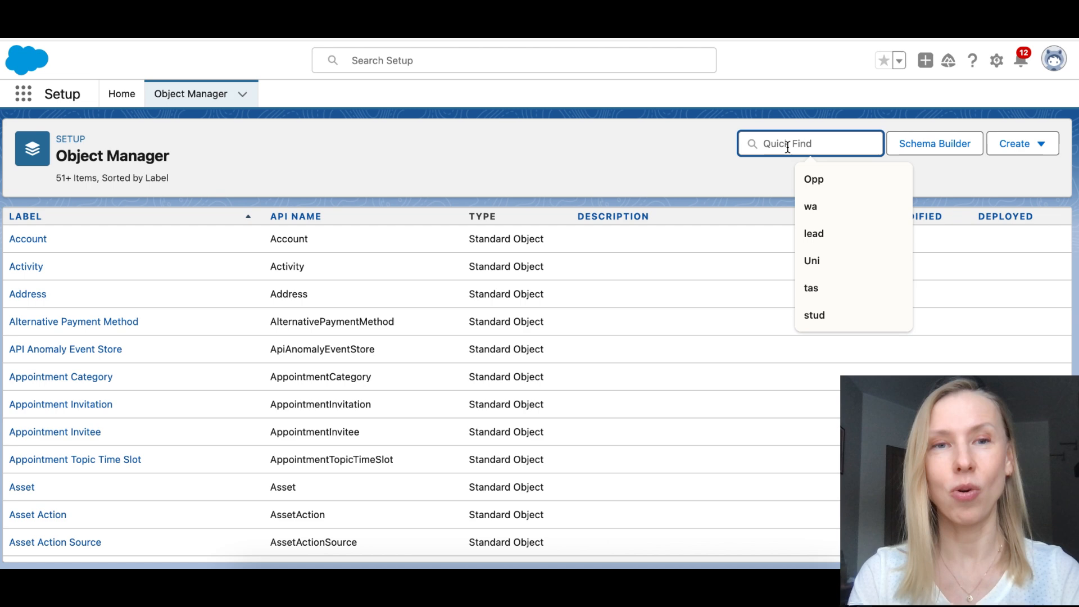
text(Stu)
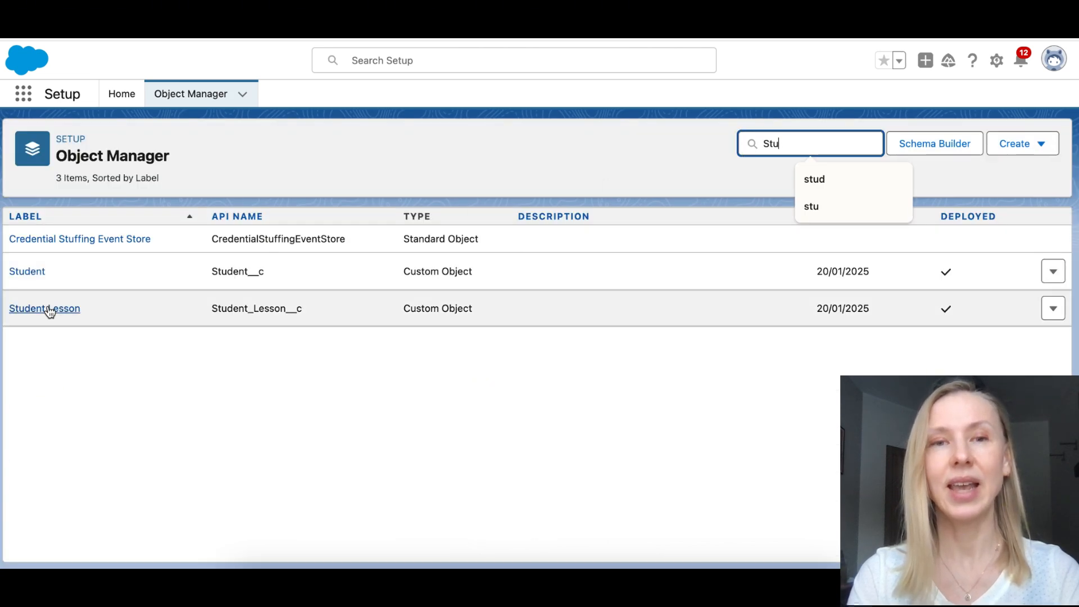
click(48, 307)
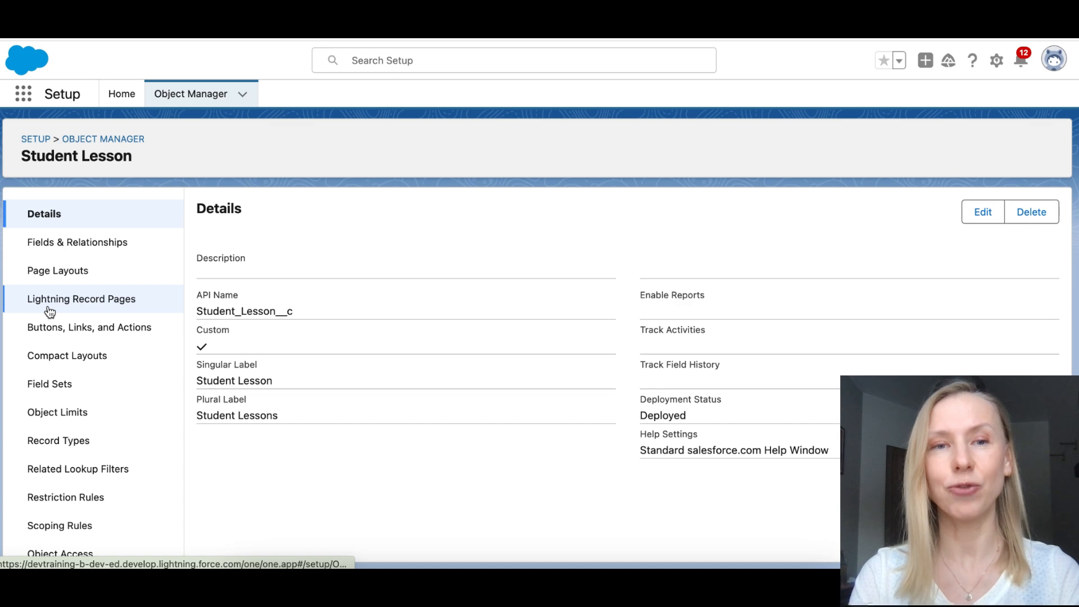
click(56, 239)
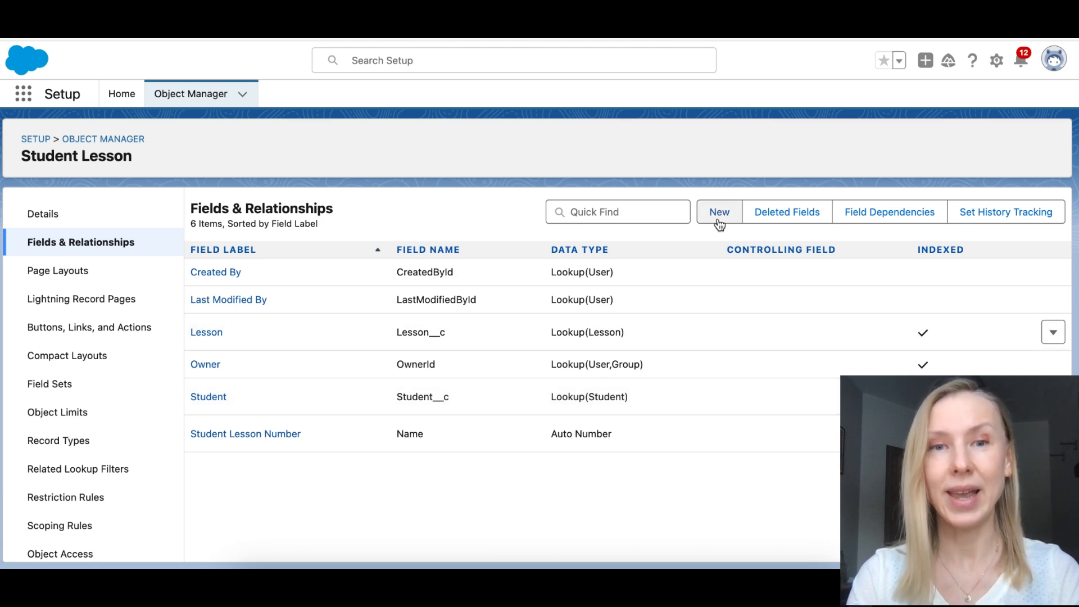
Start a new custom field on Student Lesson with the Picklist data type and proceed to its details
click(719, 217)
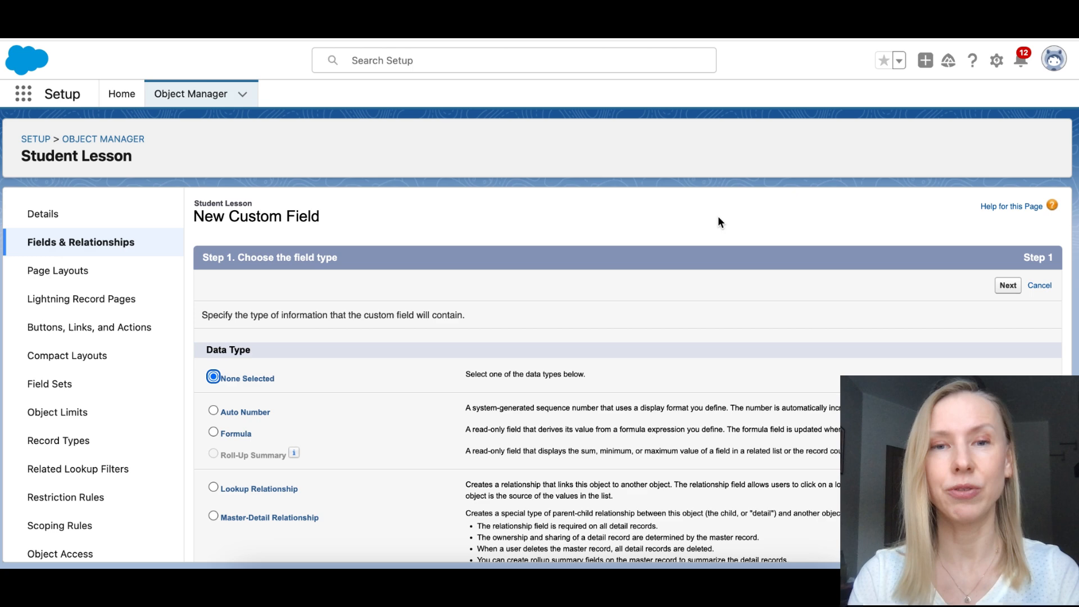
scroll(453, 447, down, 10)
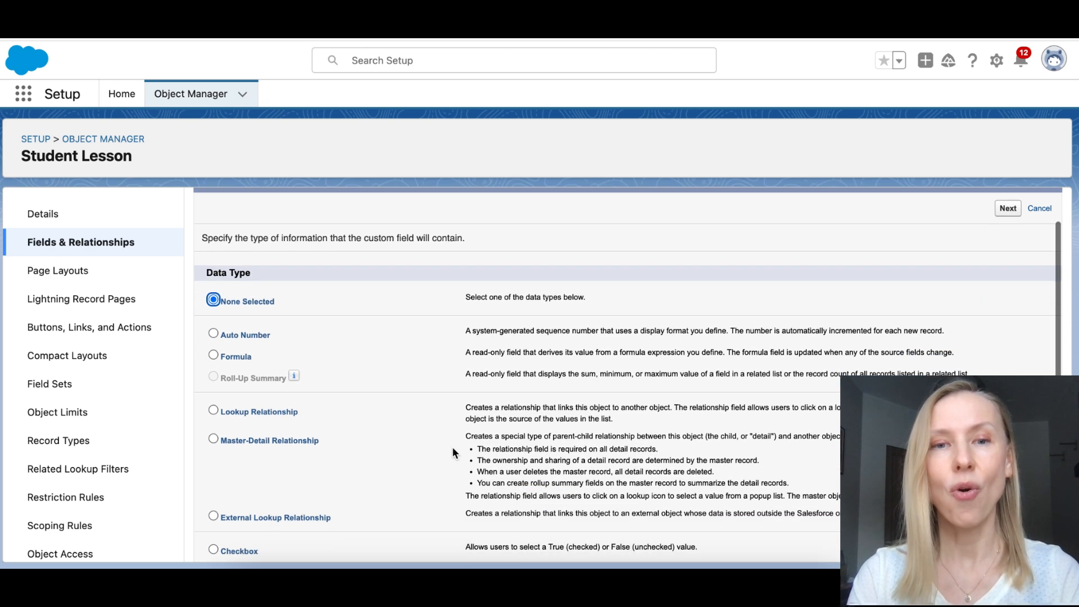
click(214, 391)
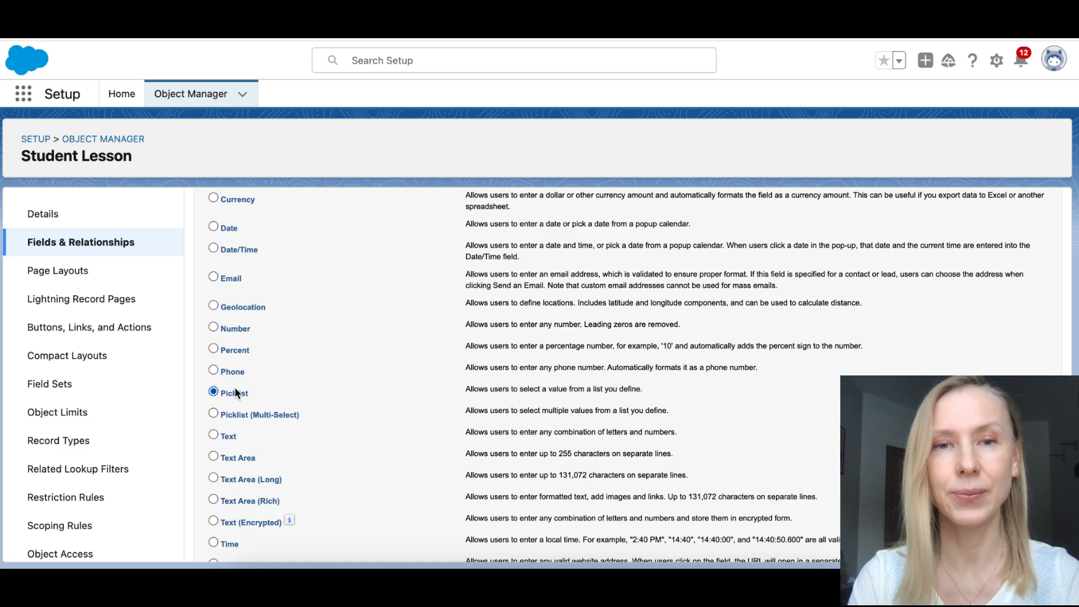
scroll(484, 469, down, 1)
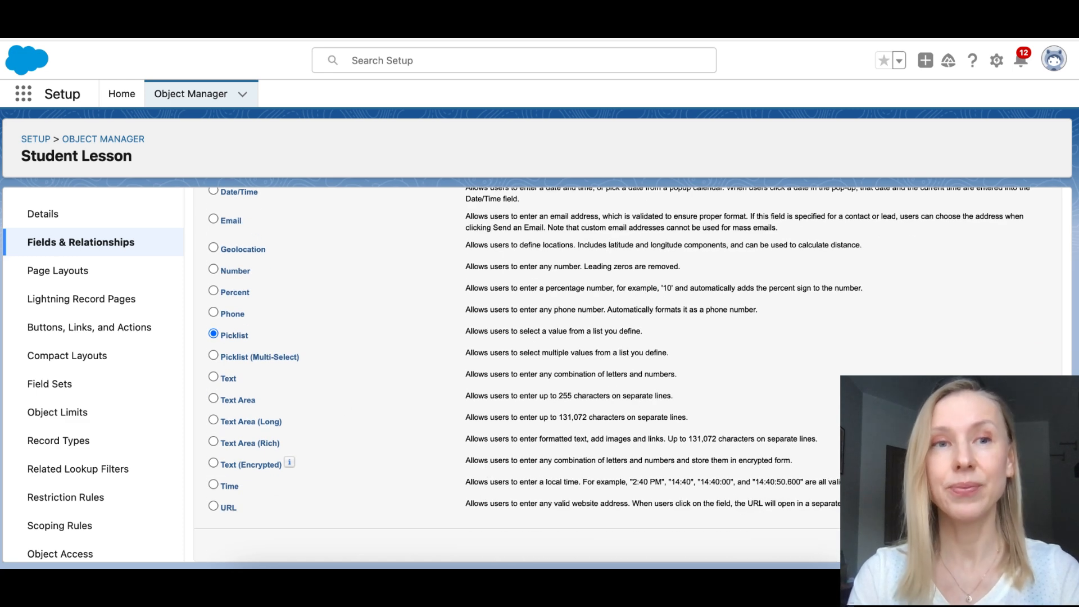
click(1008, 544)
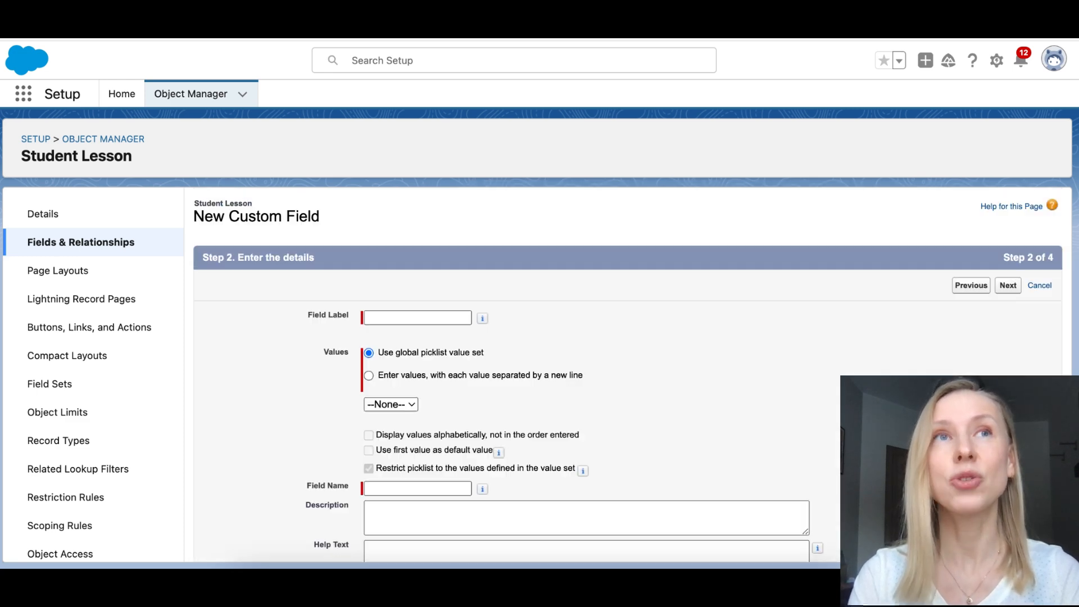
Set the picklist field's label and field name to Status
click(419, 316)
text(St)
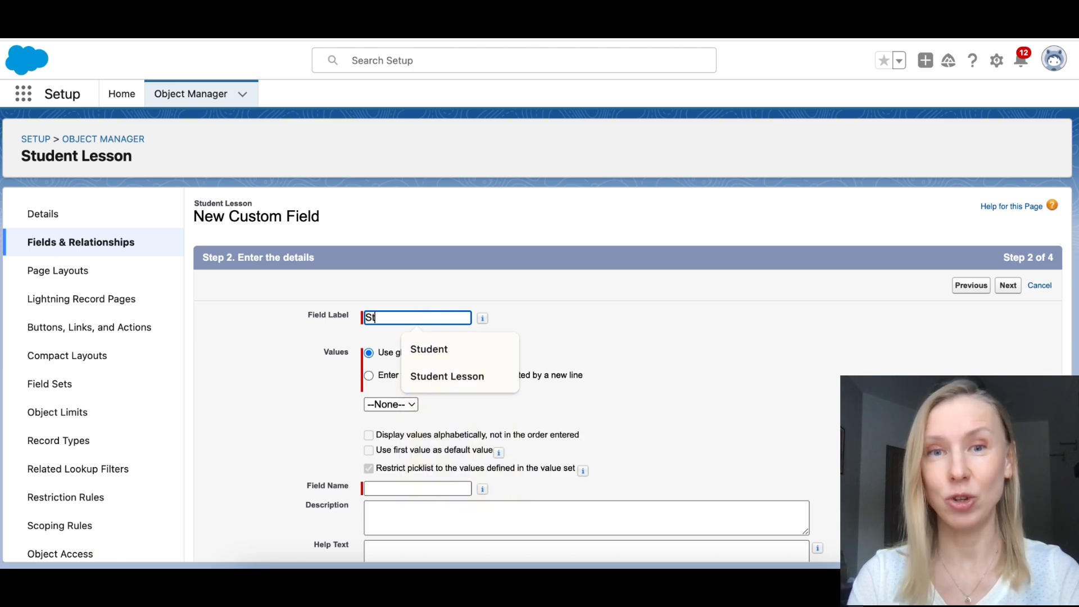
text(atus)
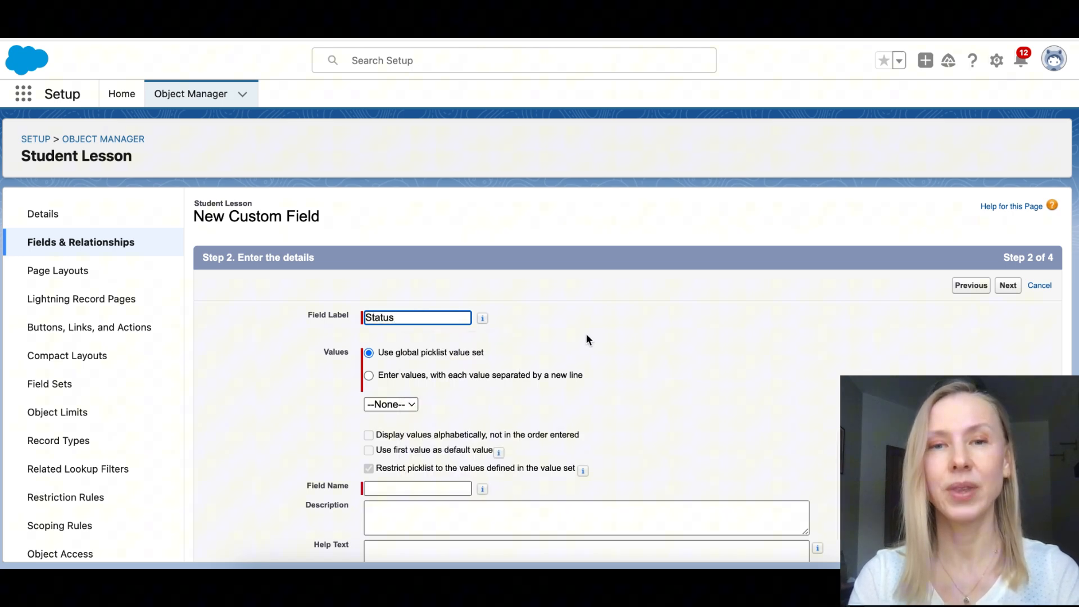
click(586, 336)
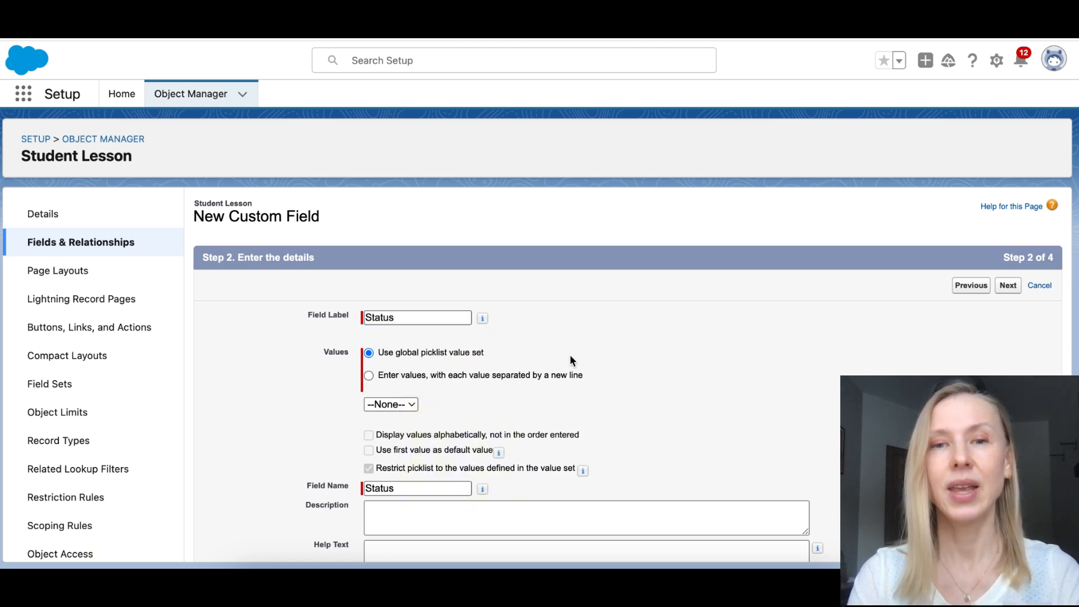
Define the Status picklist's own values as New, In Progress and Completed, each on a separate line
scroll(569, 365, down, 2)
scroll(569, 368, down, 1)
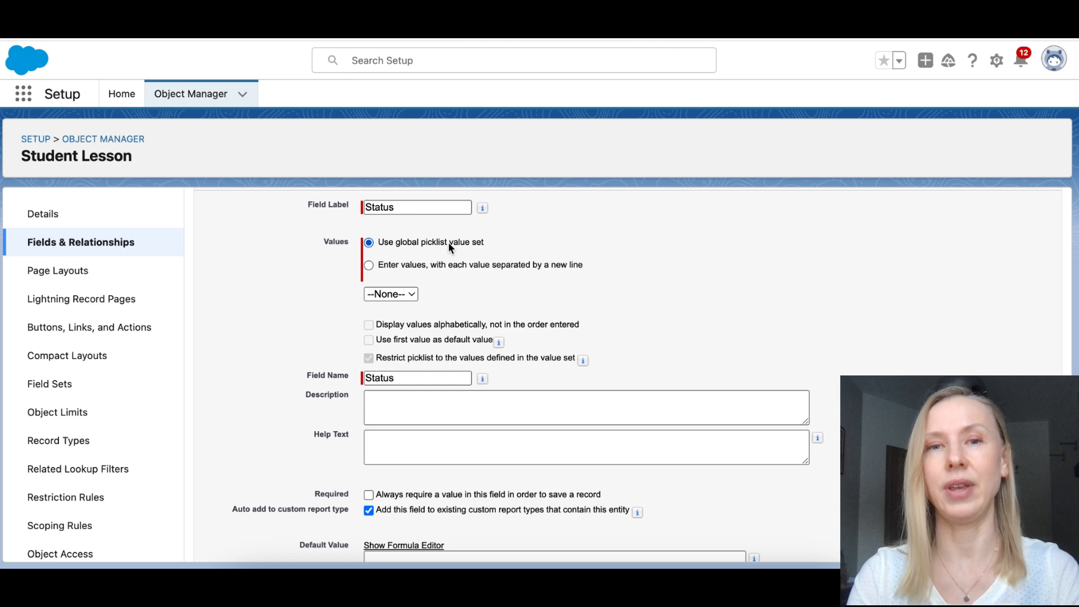
click(386, 264)
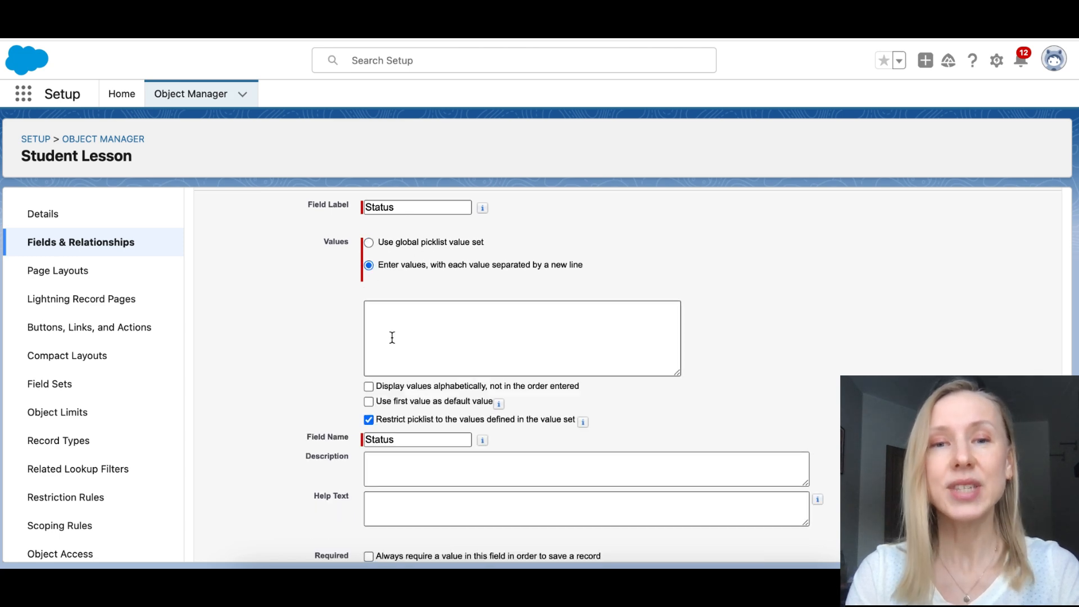
click(388, 321)
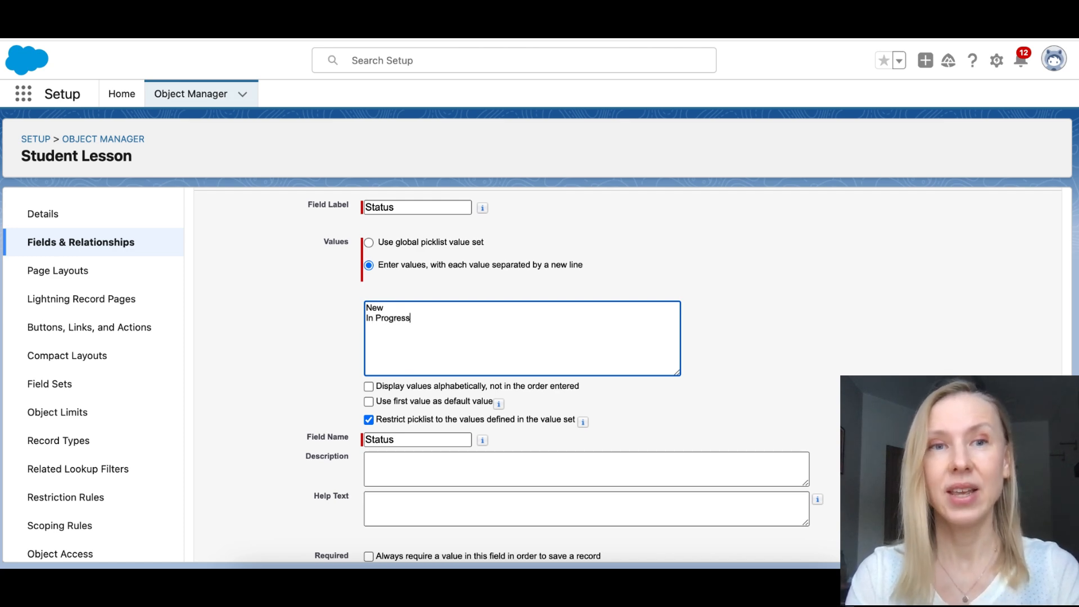
key(Return)
text(Completed)
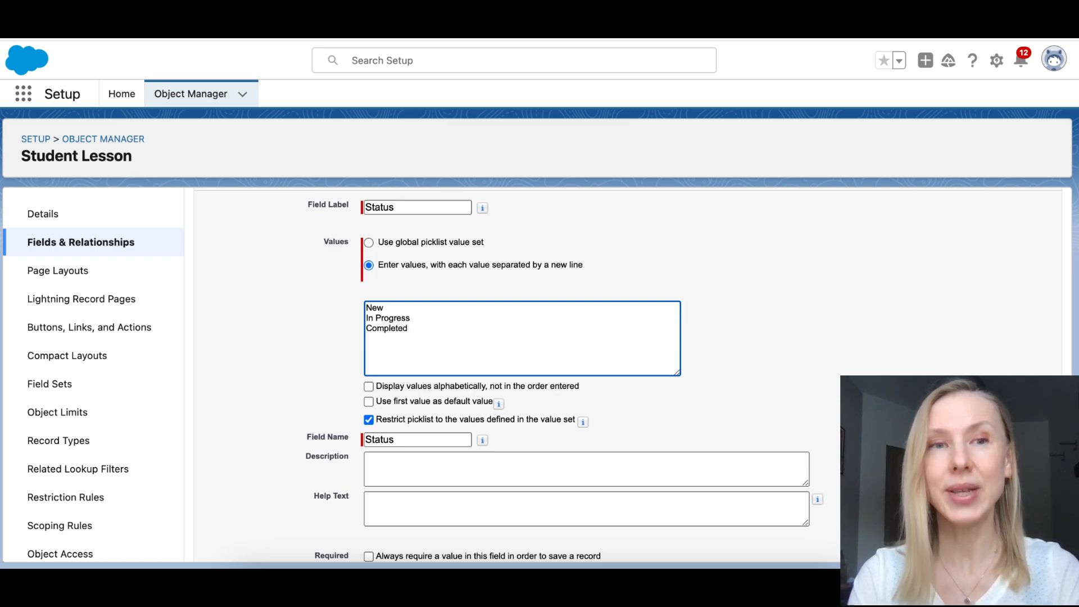
Save the Status field with the default field-level security and include it on the Student Lesson Layout
scroll(495, 417, down, 2)
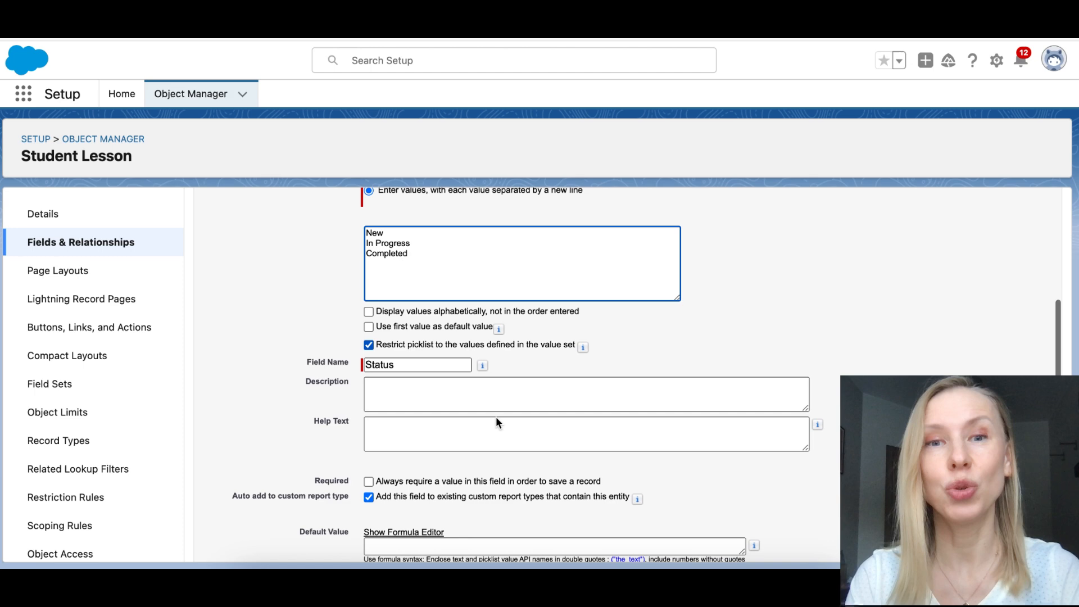
scroll(495, 416, down, 2)
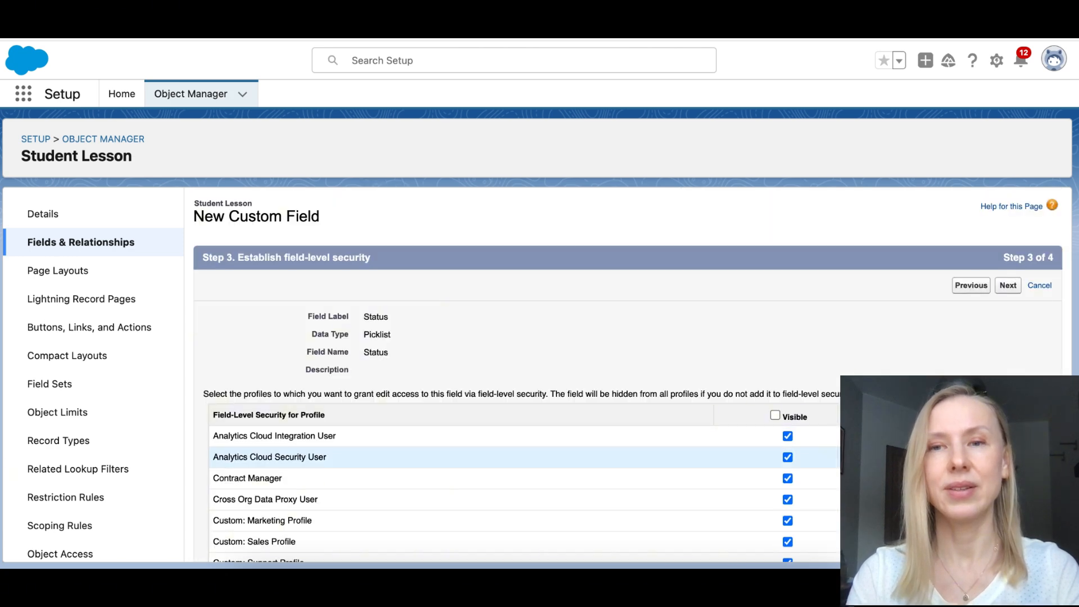
scroll(977, 449, down, 1)
click(1008, 274)
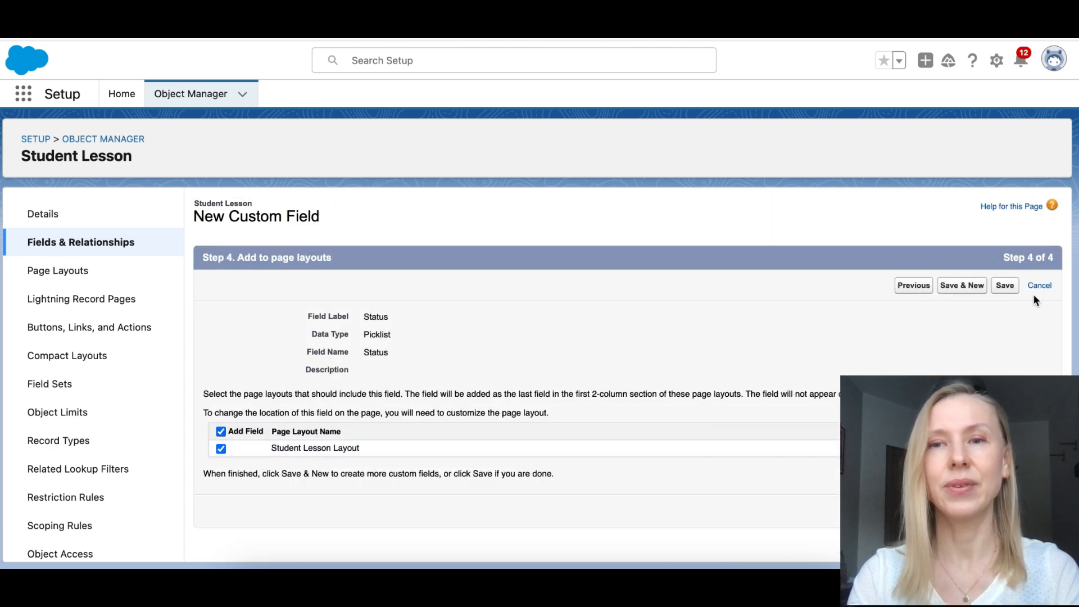
click(1005, 286)
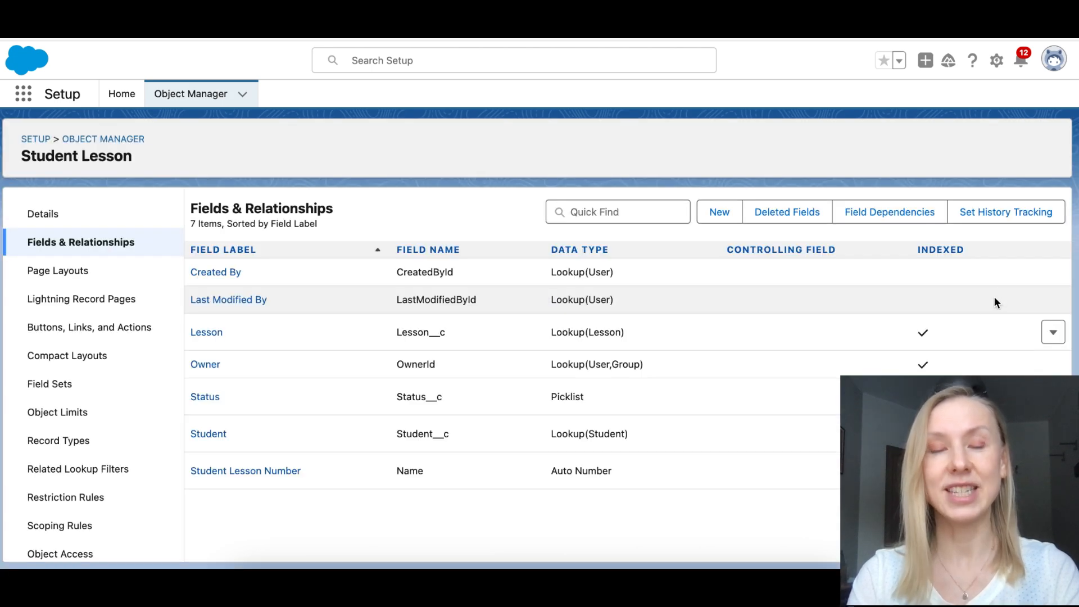
Make New the default value of the Status picklist and save the change
click(217, 397)
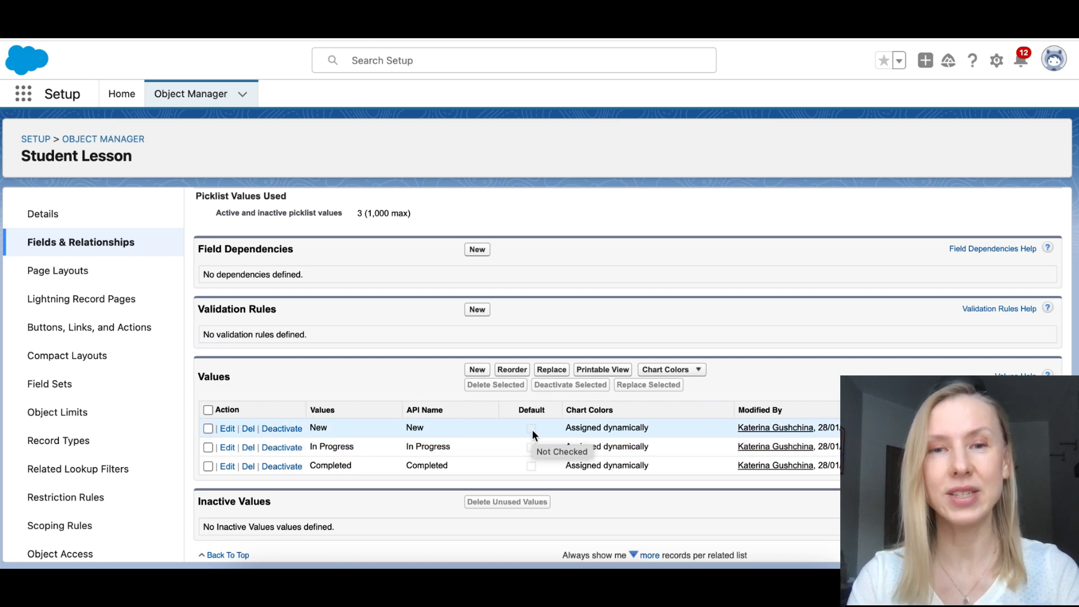
click(227, 429)
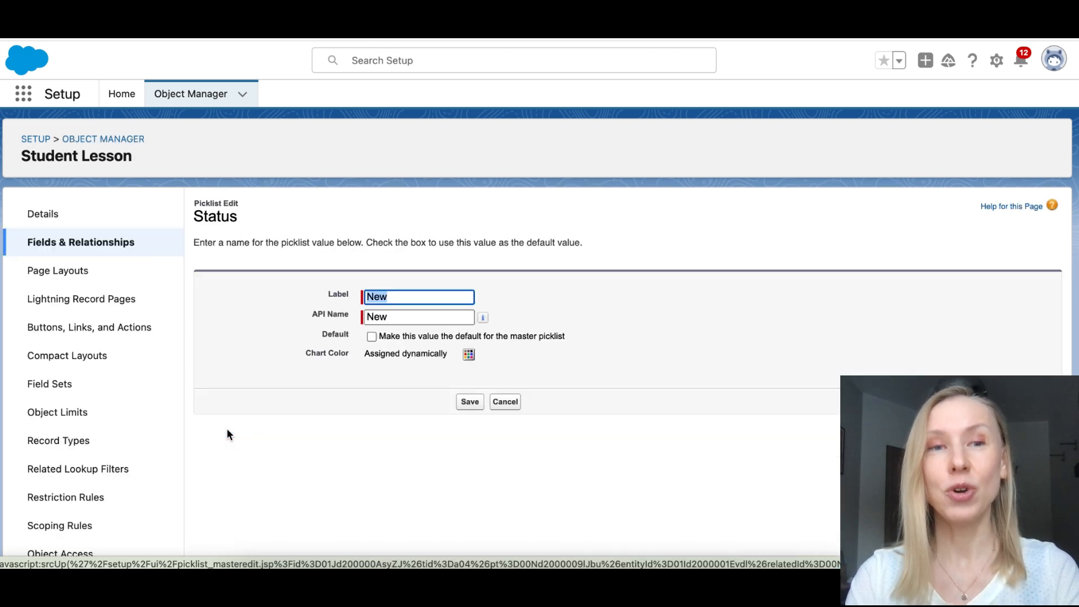
click(372, 336)
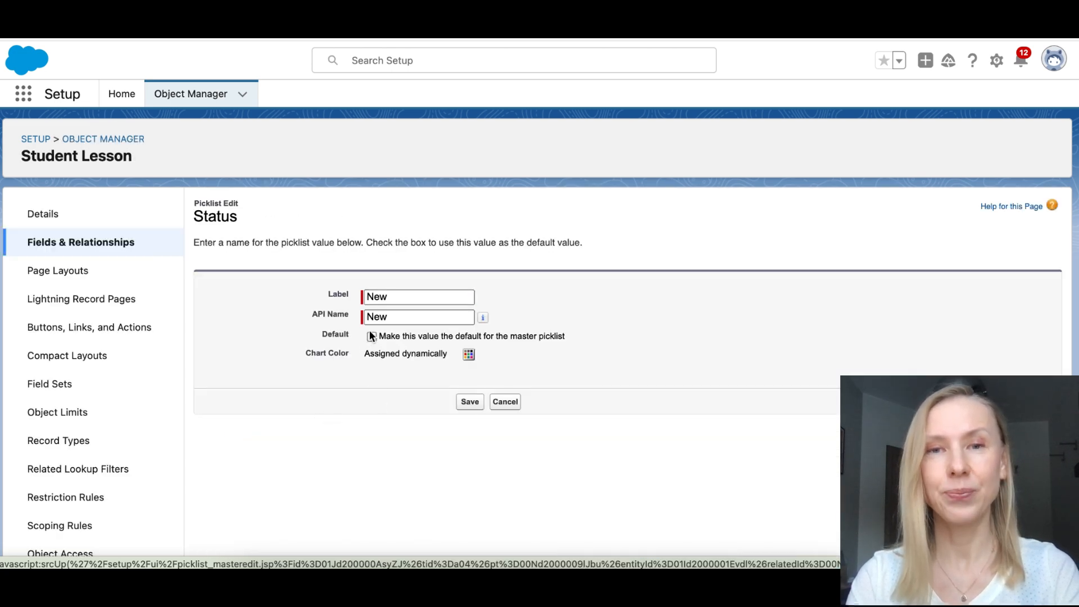
click(469, 401)
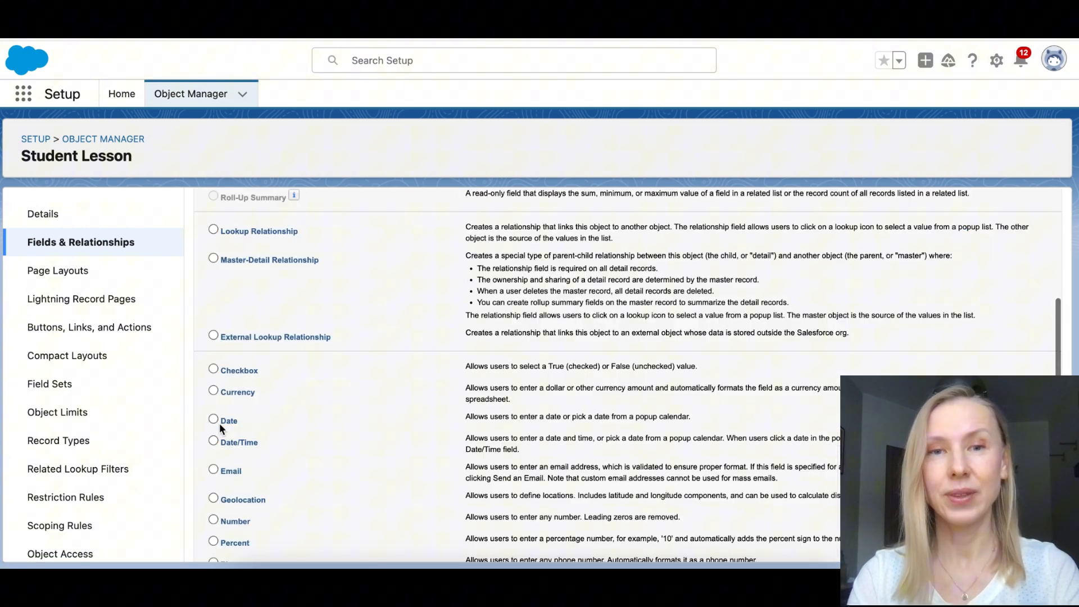
Set up a new Date custom field on Student Lesson with Start as its label and field name
click(214, 420)
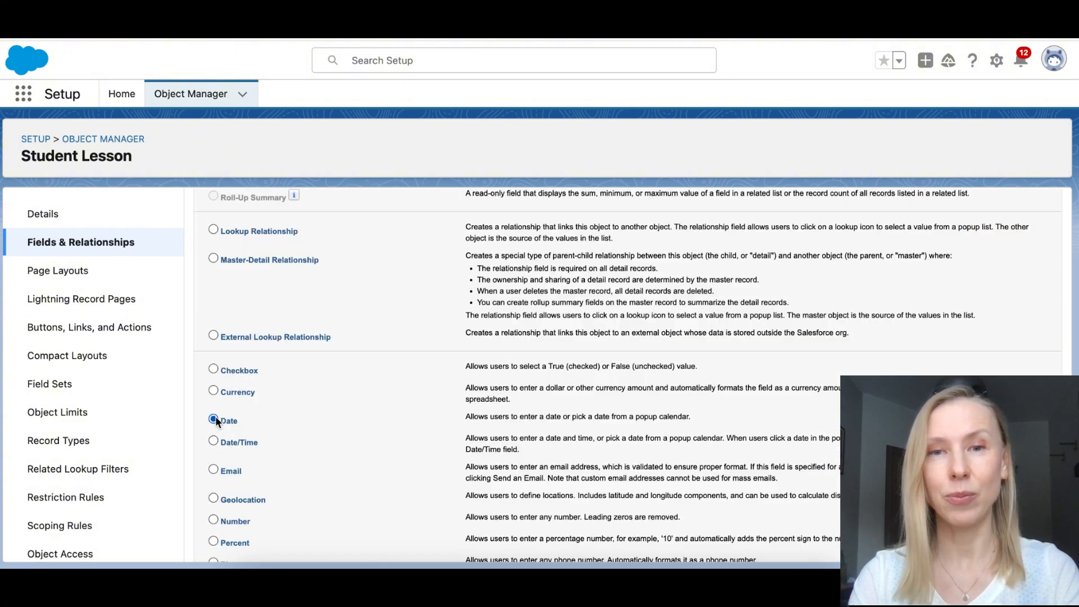
scroll(518, 467, down, 5)
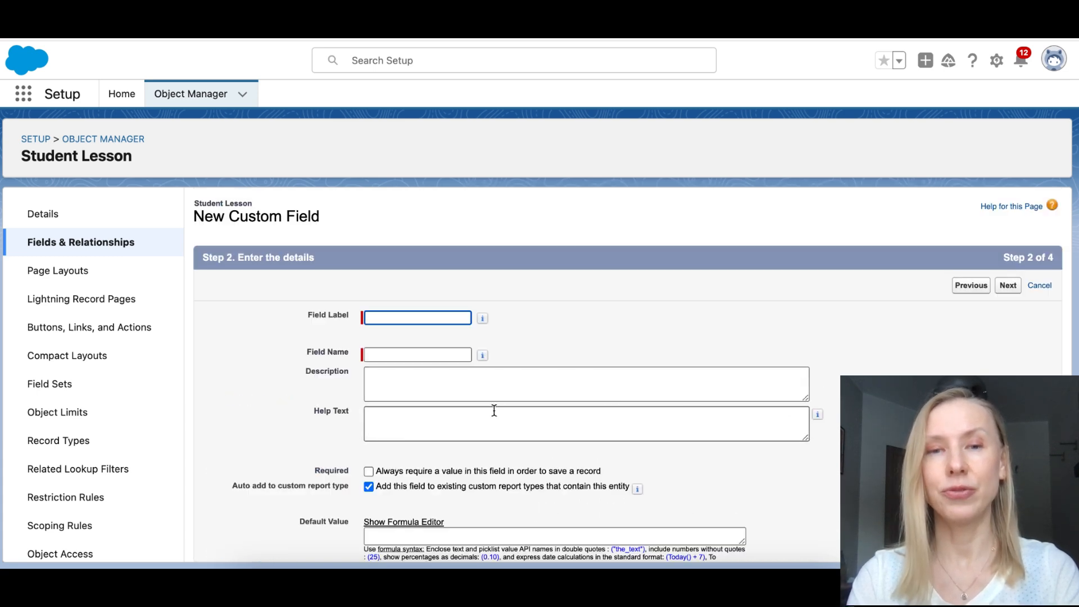
text(Start)
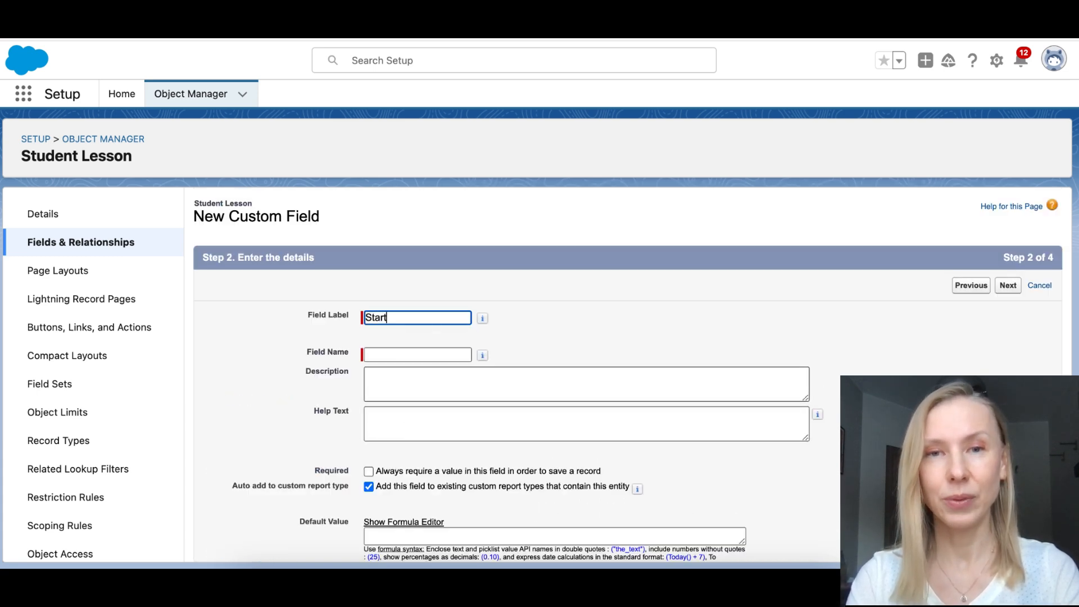
click(404, 353)
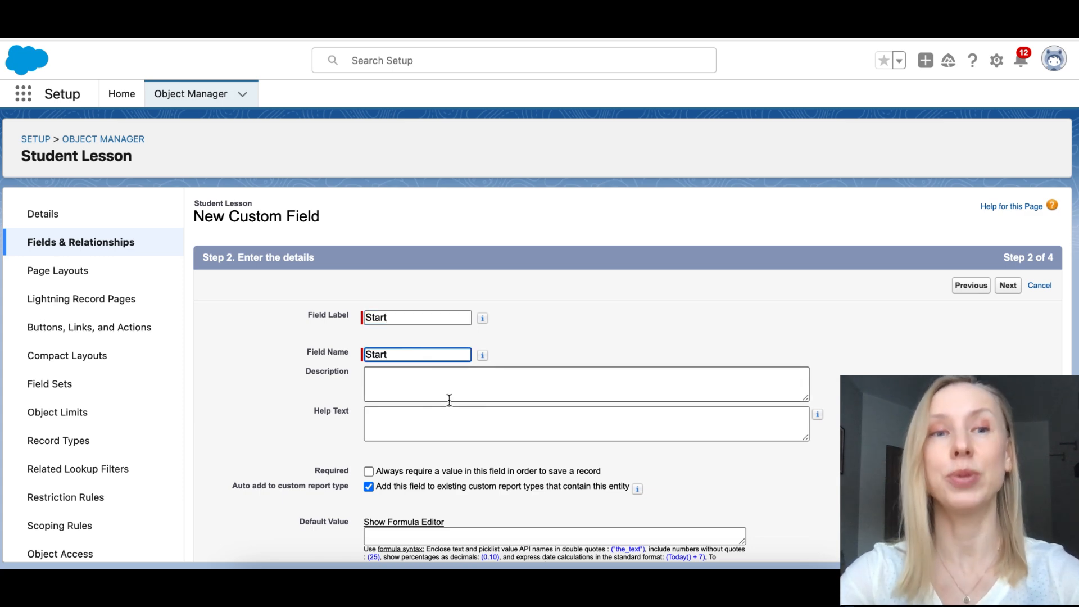
Save the Start date field with the default details and field-level security, keeping it on the page layout
scroll(449, 400, down, 1)
scroll(449, 400, down, 1)
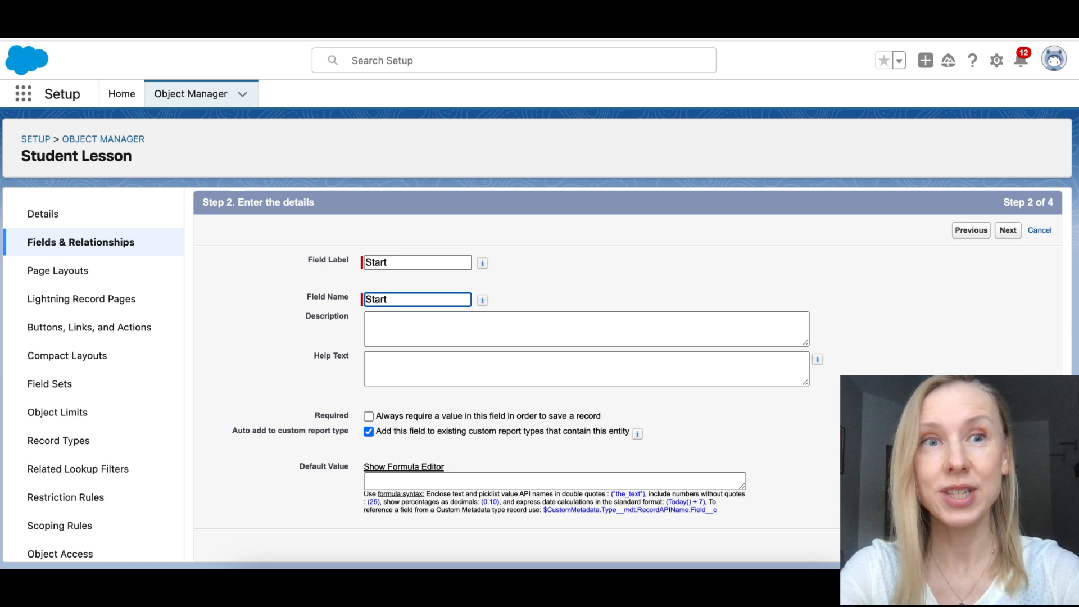
click(1007, 544)
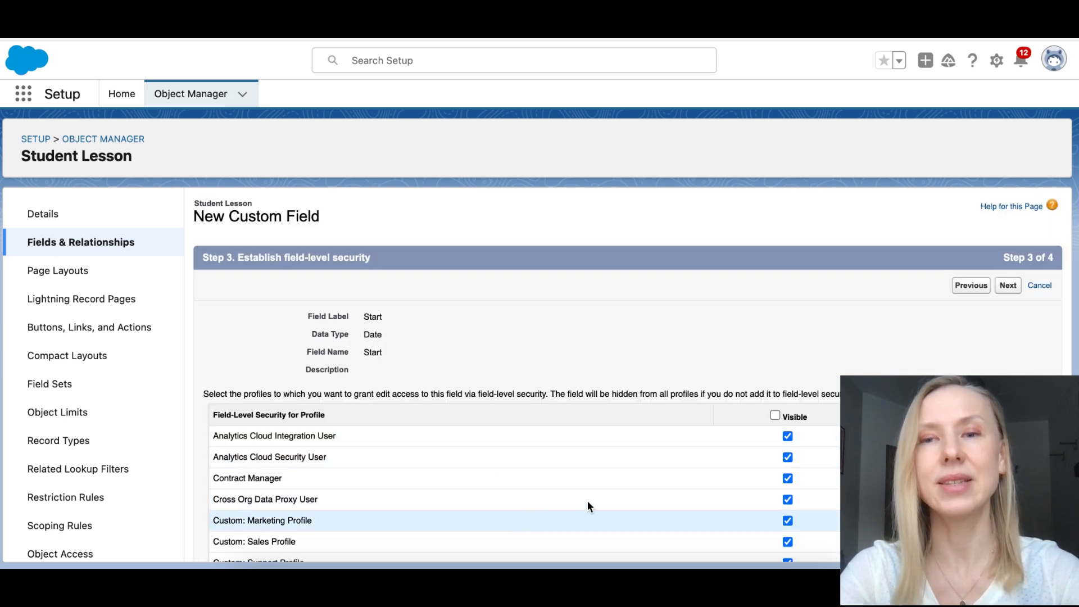
scroll(1011, 288, down, 4)
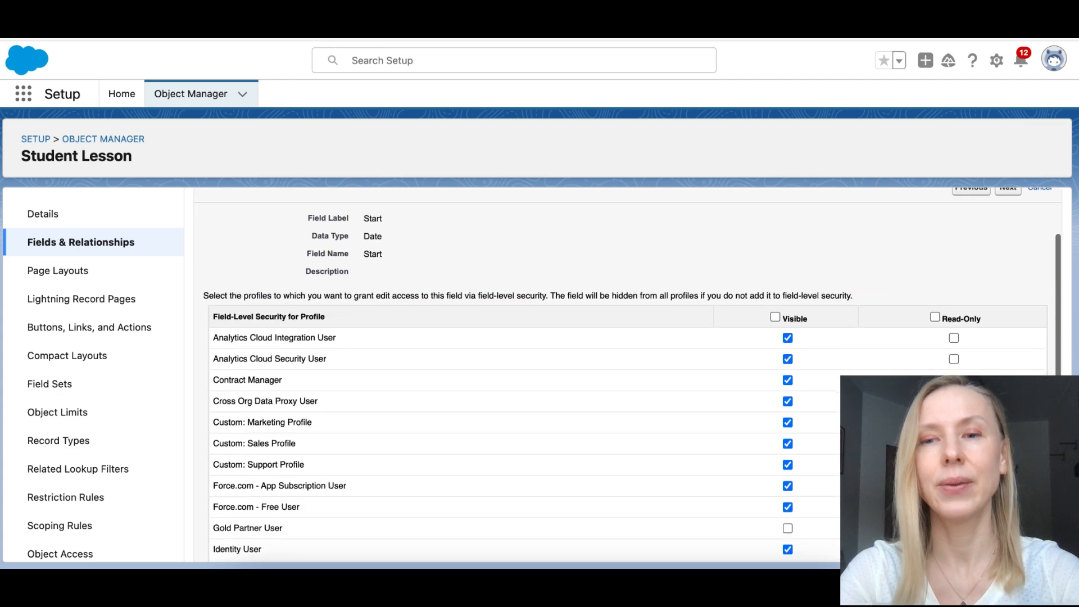
scroll(1003, 351, up, 4)
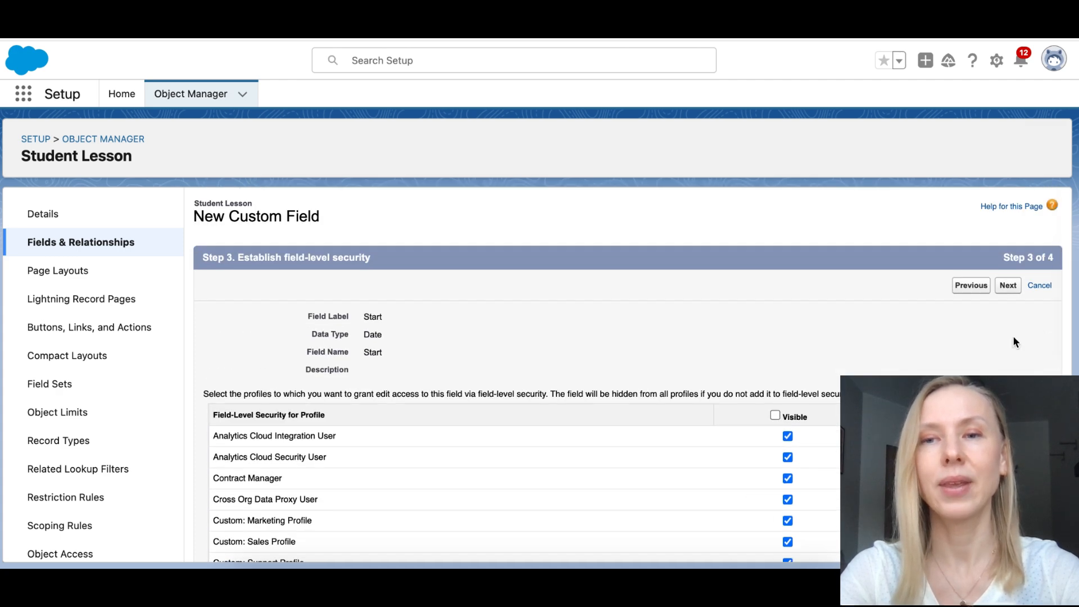
click(1008, 285)
click(1009, 287)
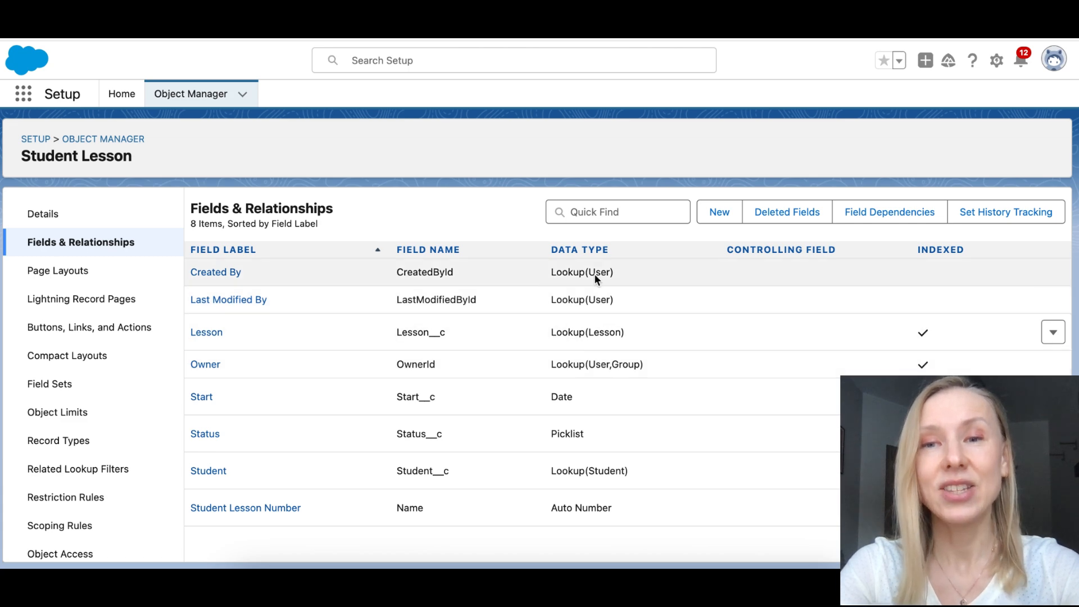
Set up another Date custom field on Student Lesson labelled End Date with the field name End_Date
click(720, 213)
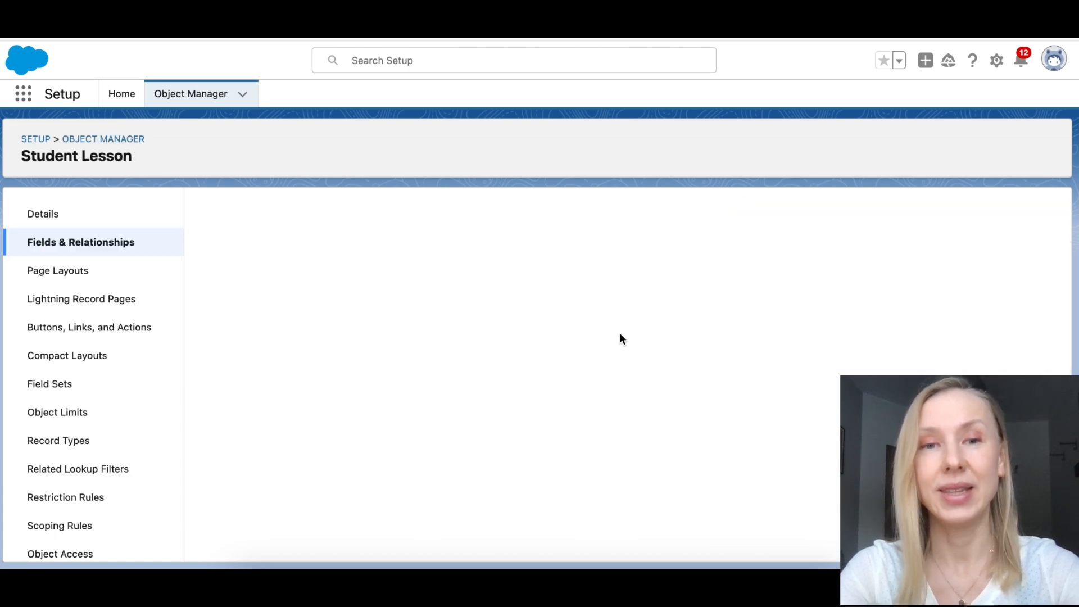
scroll(476, 426, down, 5)
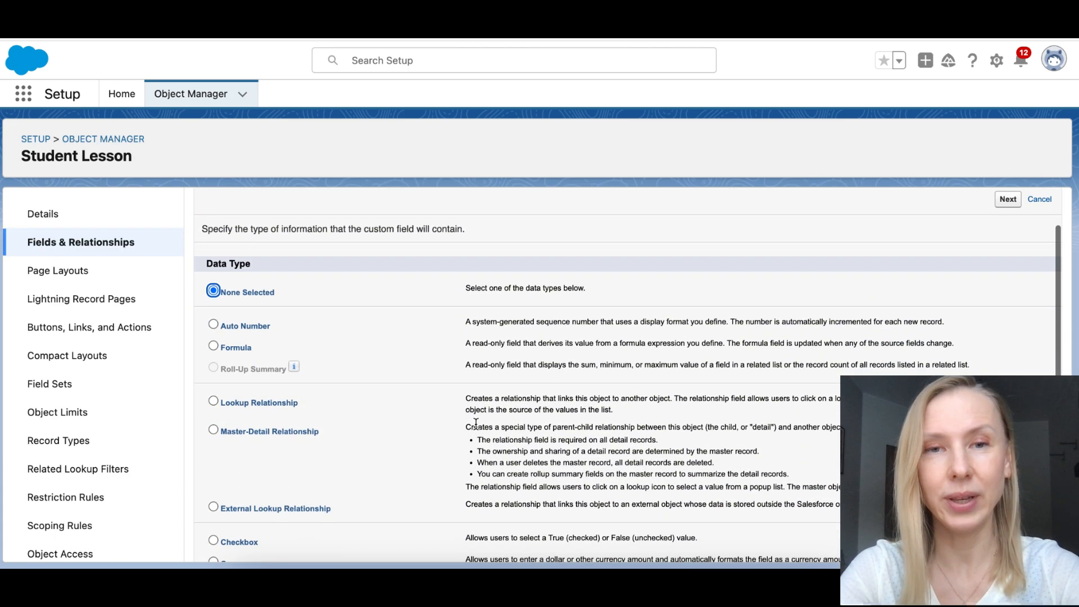
scroll(475, 423, down, 2)
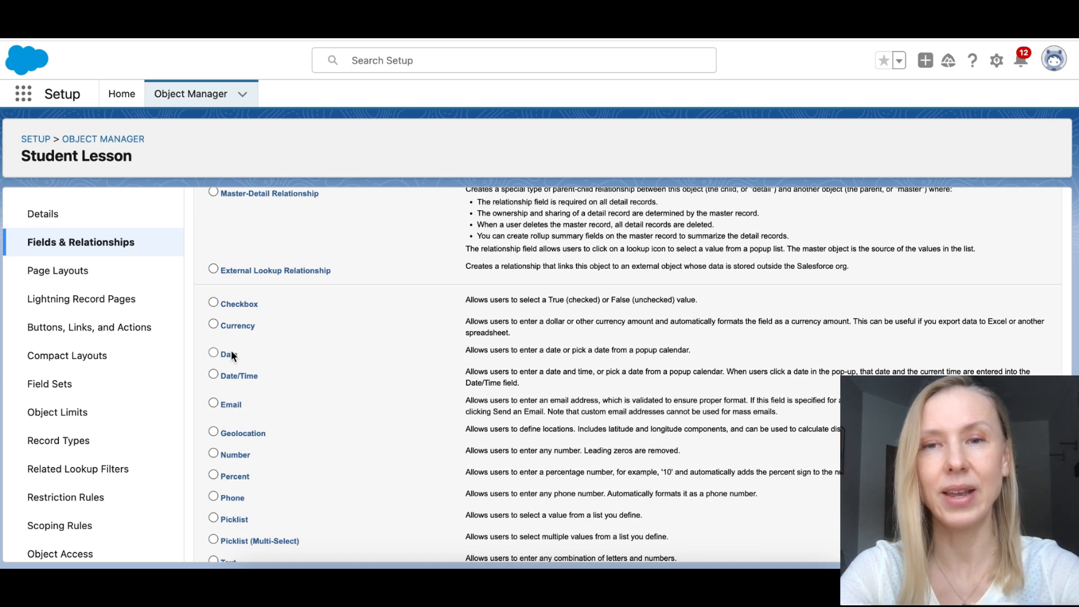
click(229, 353)
scroll(596, 347, up, 7)
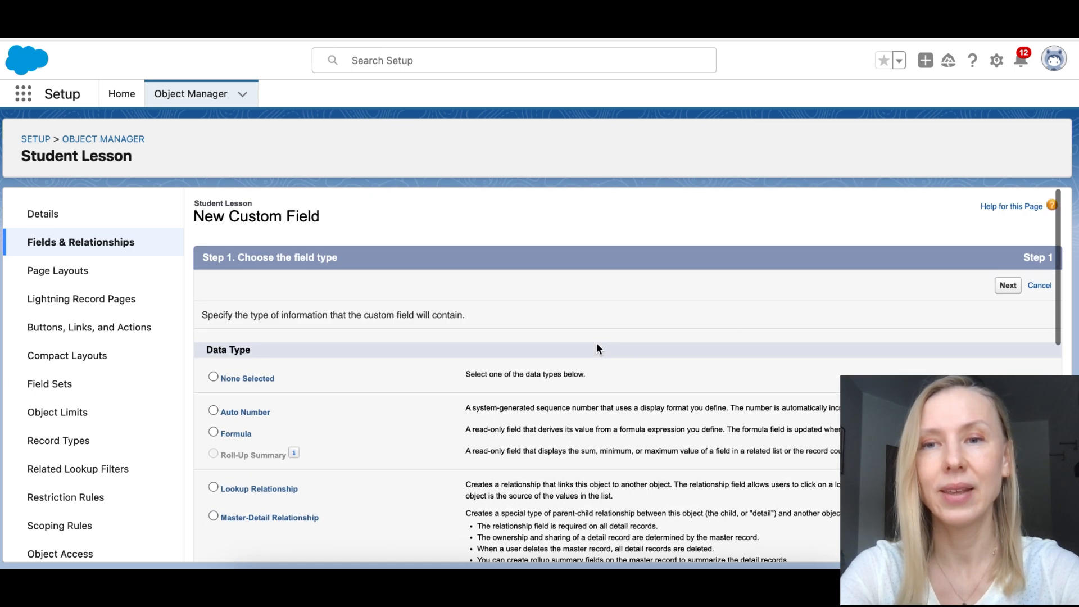
click(1008, 285)
text(End Date)
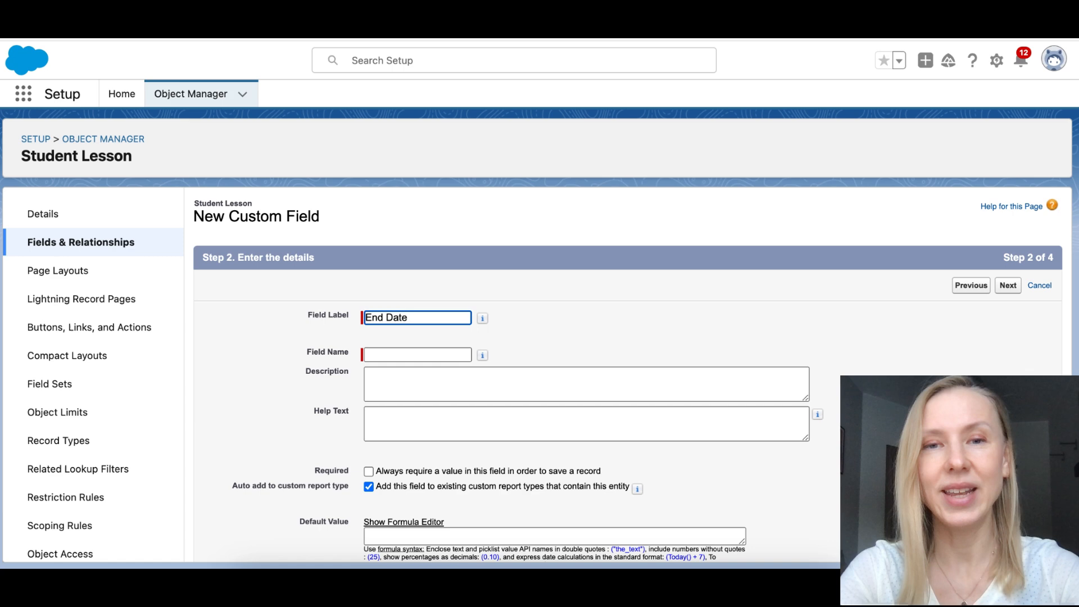
click(401, 360)
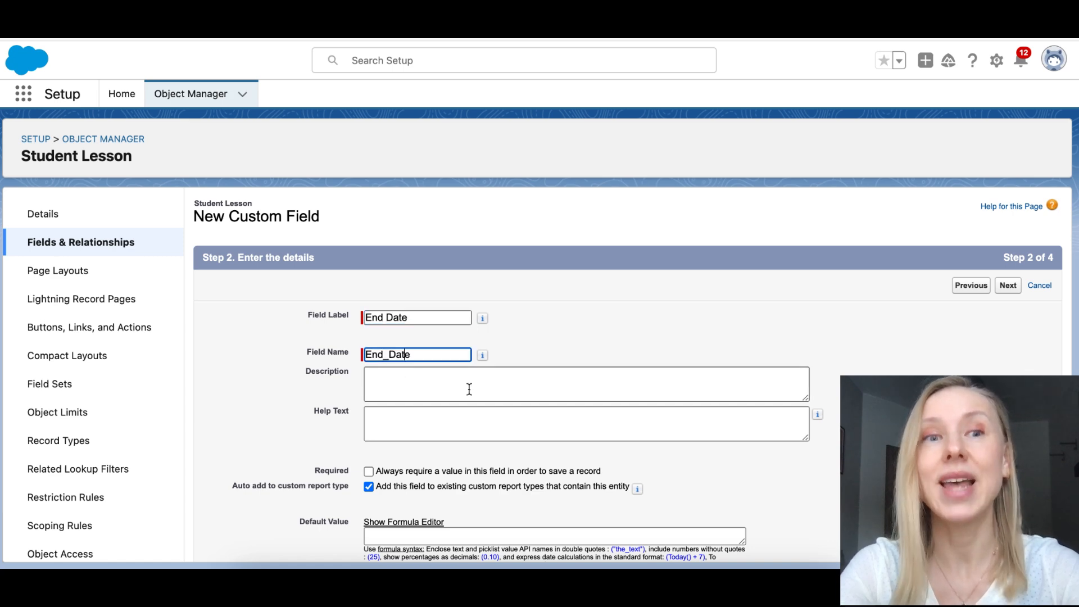
Save the End Date field with the default field-level security and include it on the Student Lesson Layout
scroll(469, 389, down, 2)
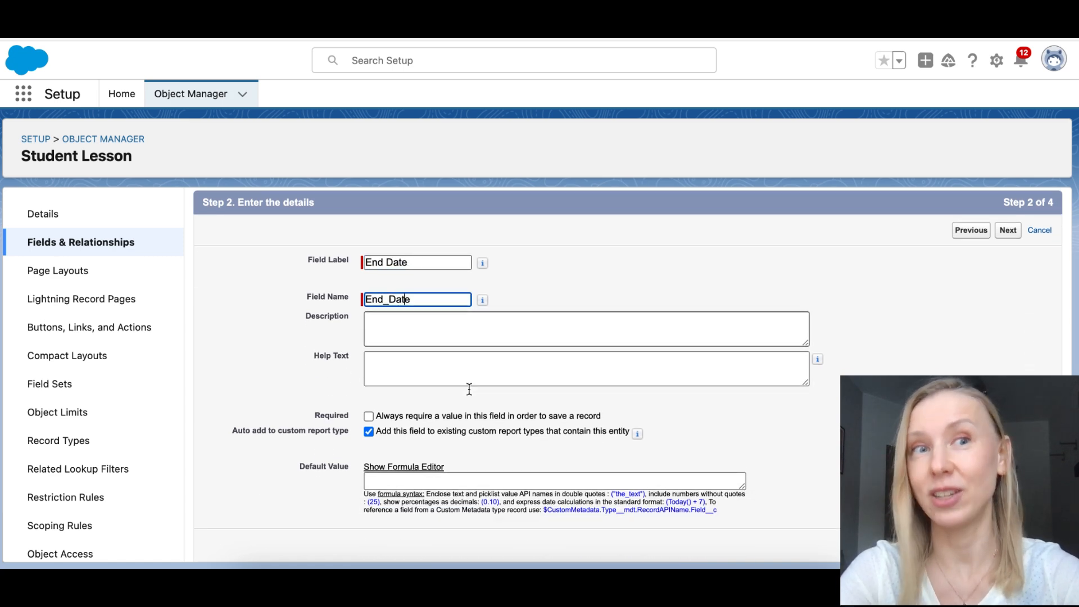
click(405, 299)
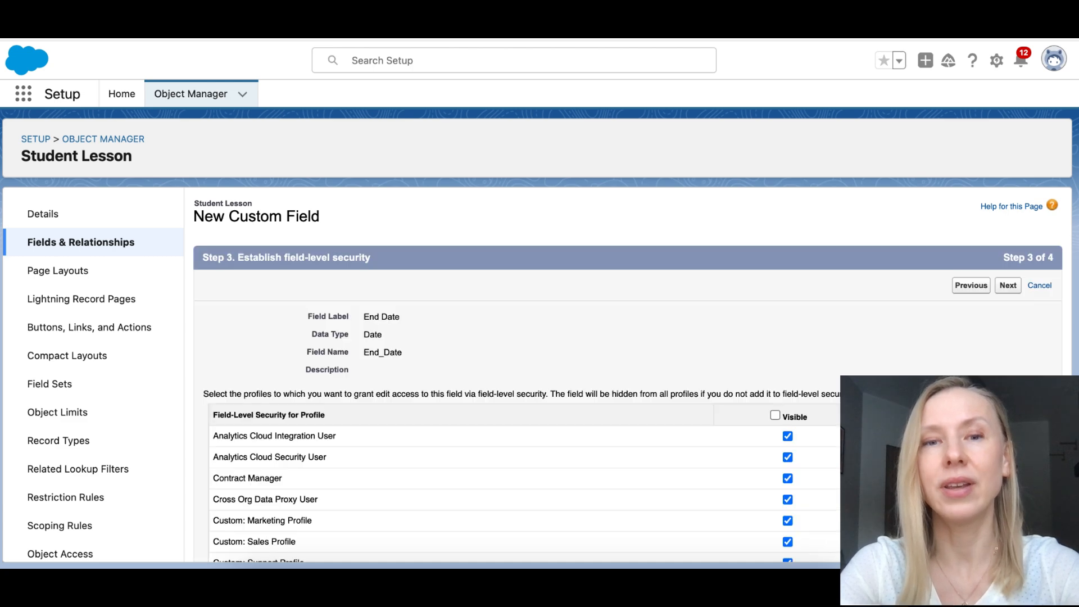
click(1008, 286)
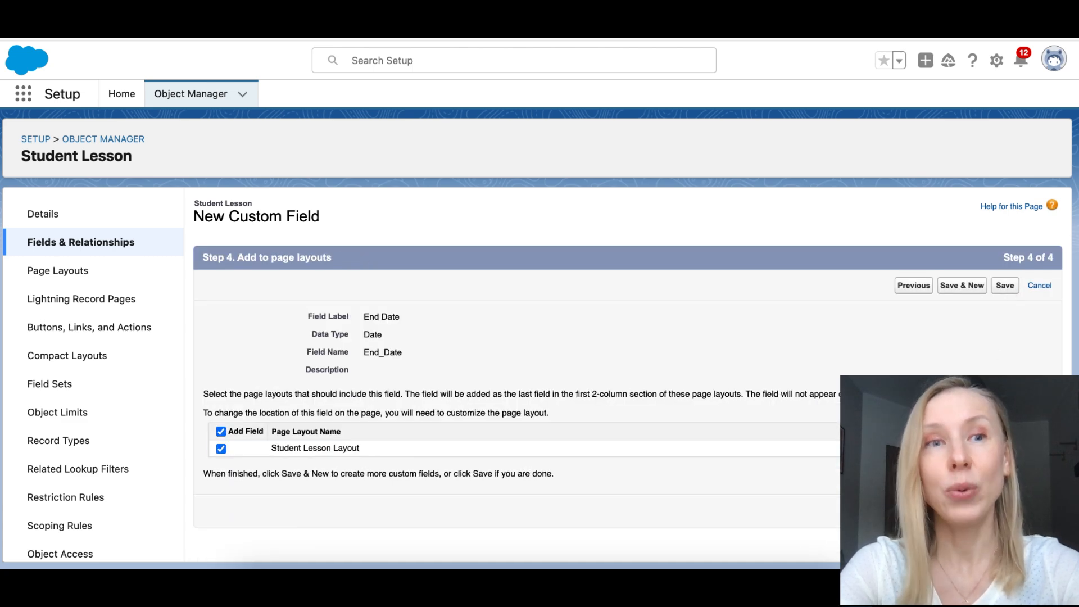
click(1005, 285)
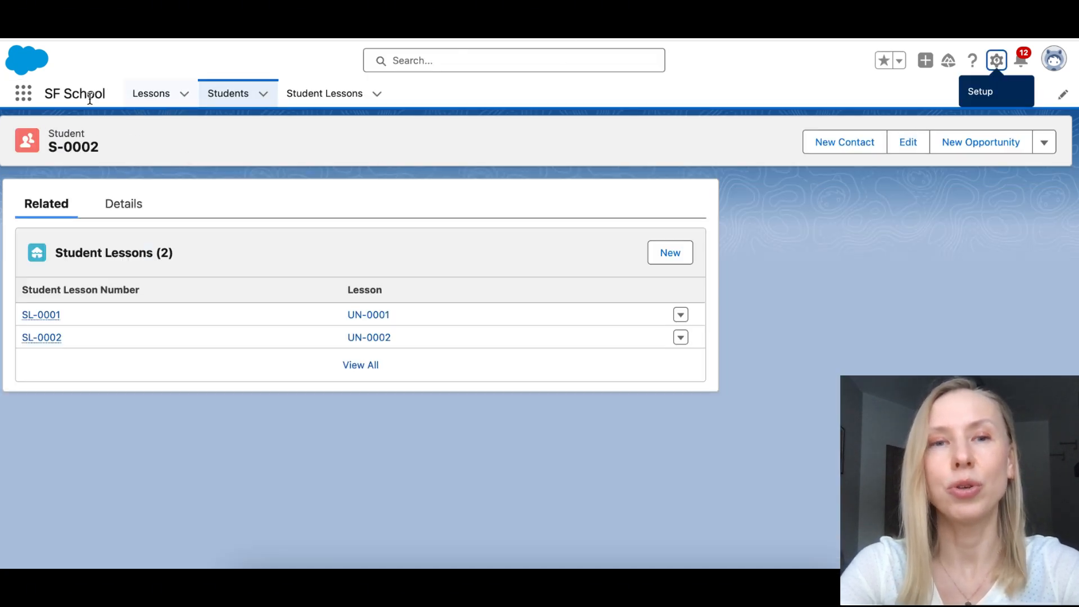
Open lesson UN-0001 in the SF School app and show its related Student Lessons
click(148, 97)
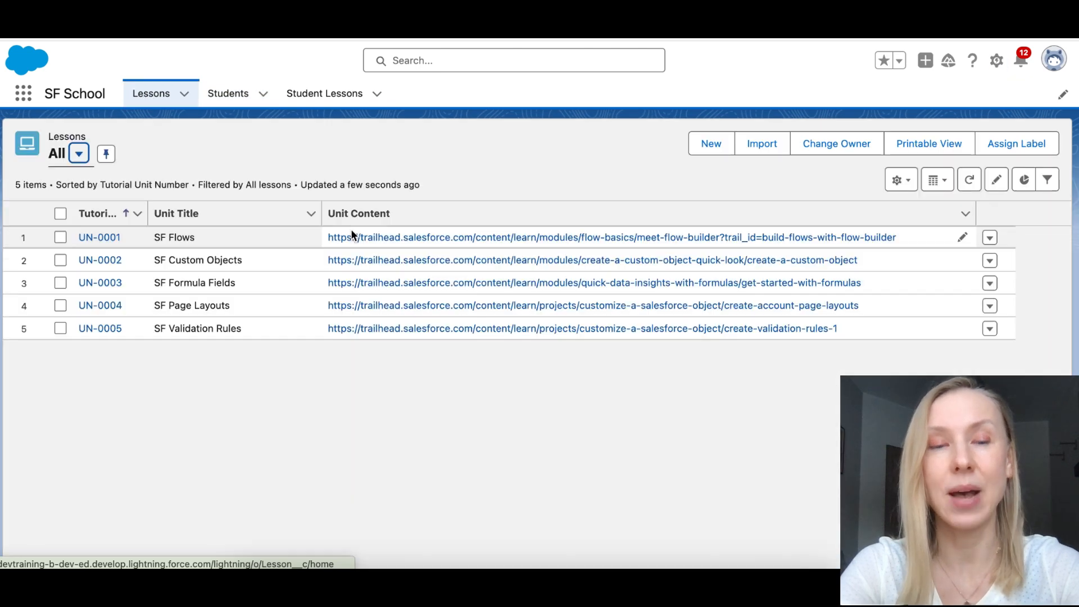
click(97, 239)
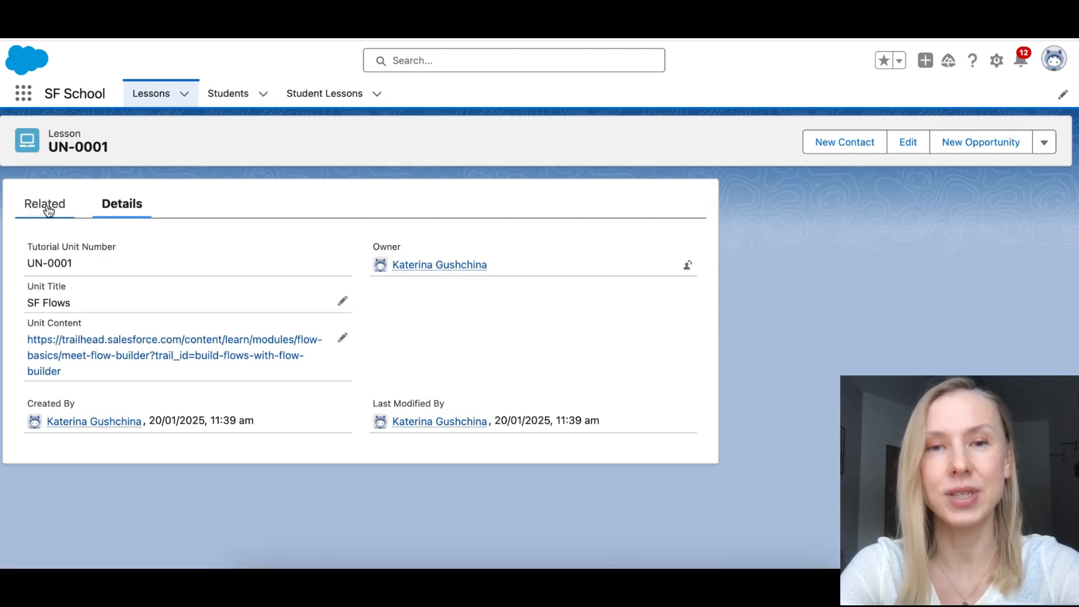
click(48, 208)
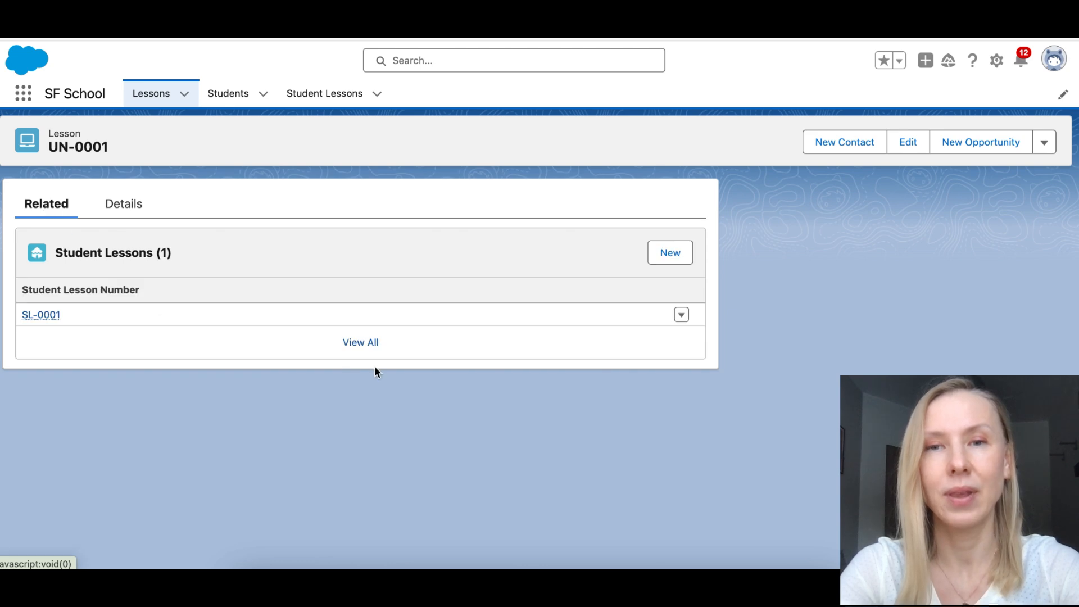
Create a student lesson for student S-0005 under lesson UN-0001 with Status New and empty dates, and open the saved record
click(671, 252)
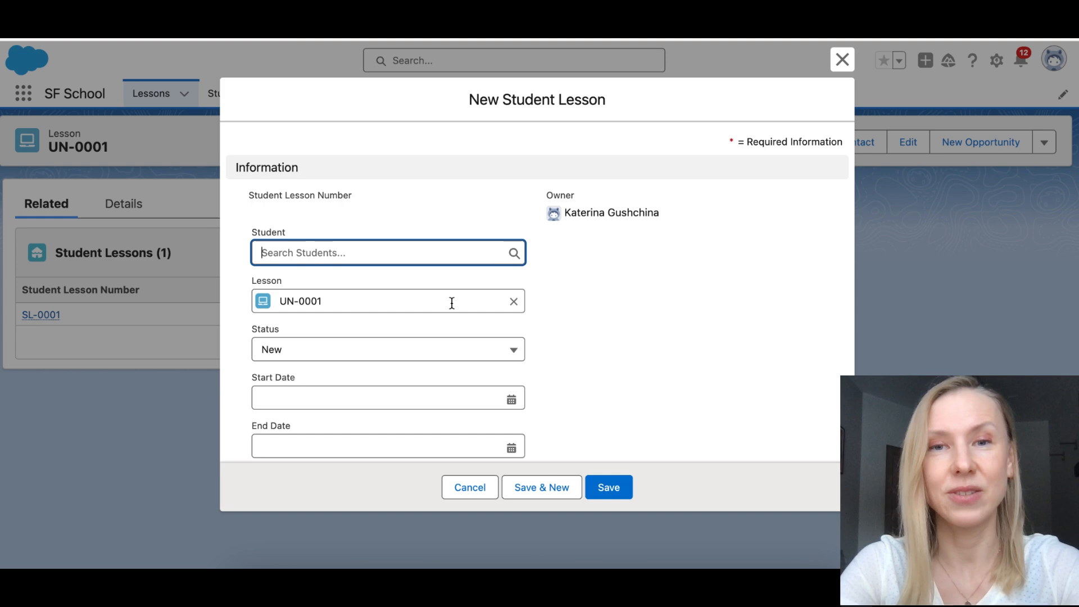
scroll(504, 444, down, 1)
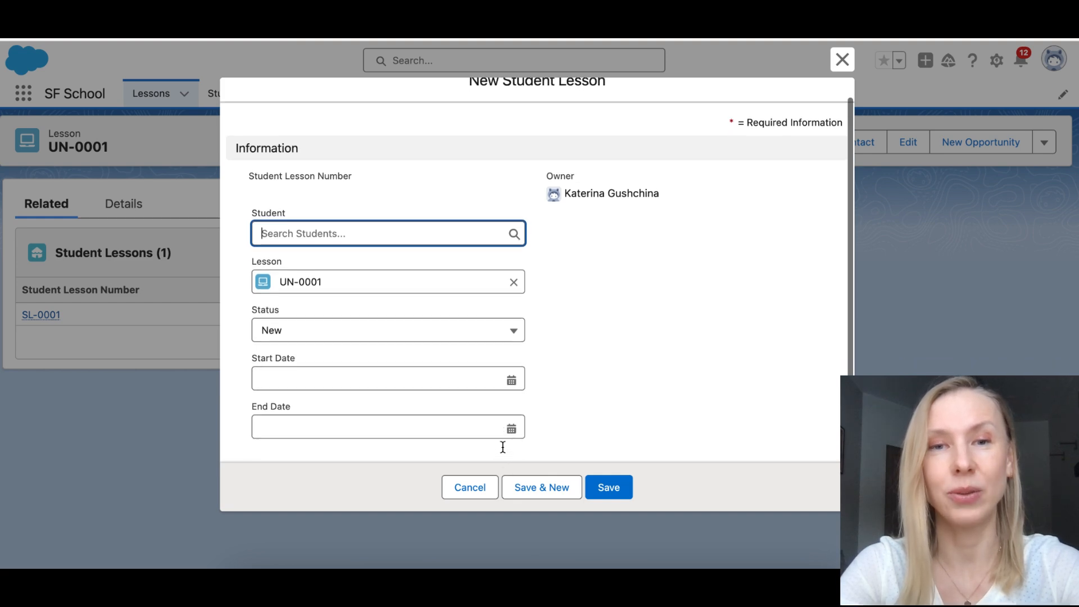
click(503, 234)
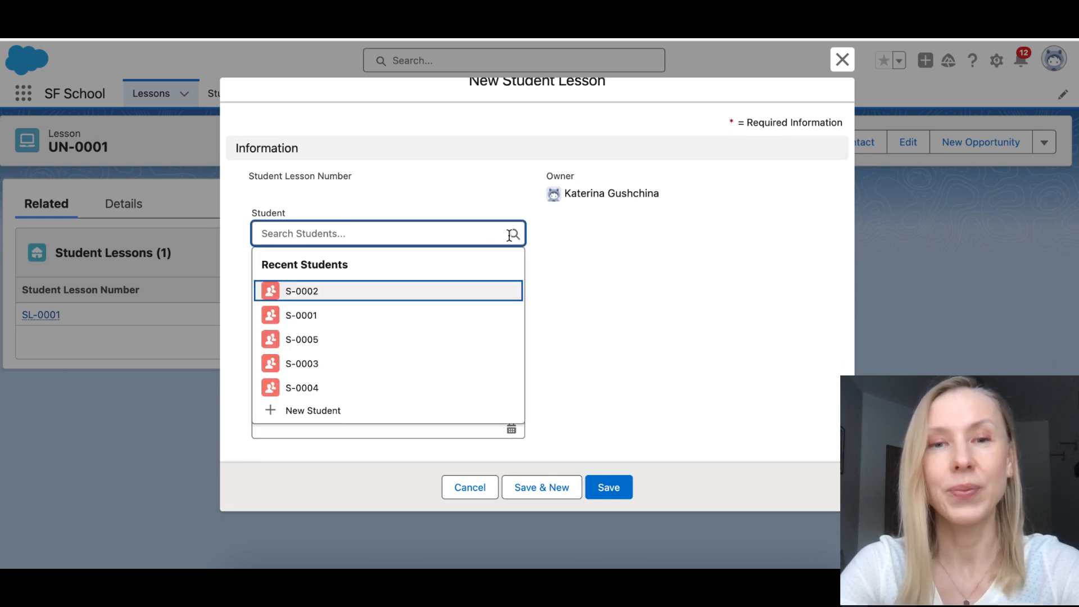
click(314, 339)
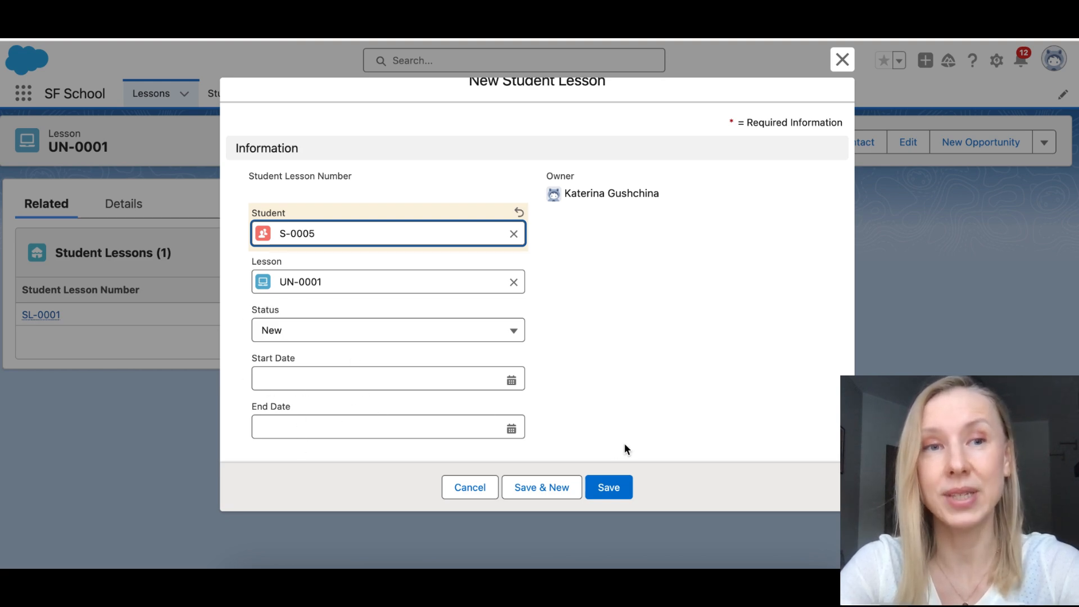
click(607, 491)
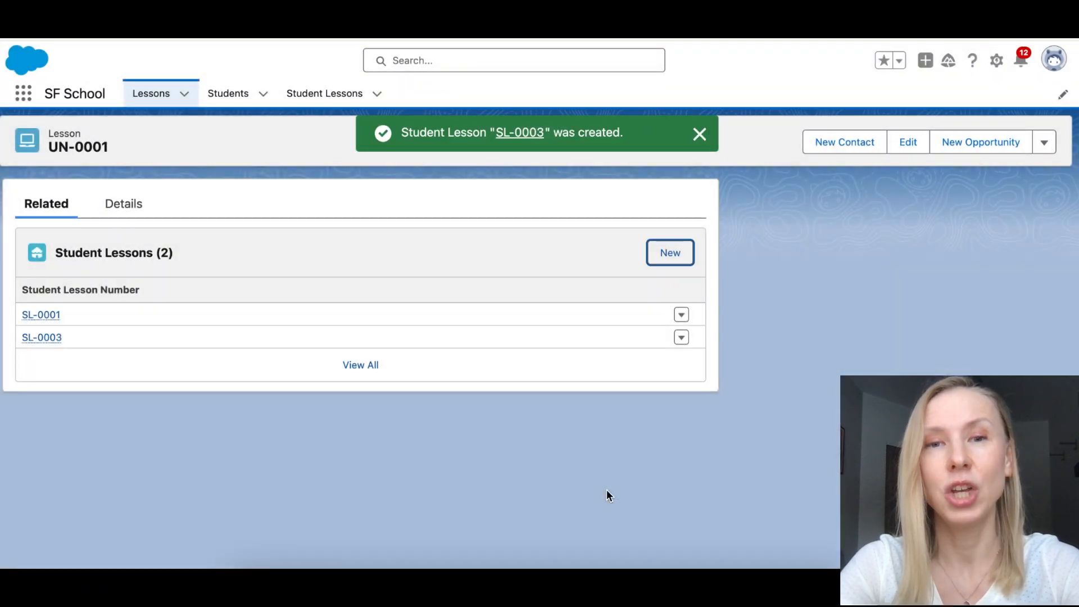
click(35, 339)
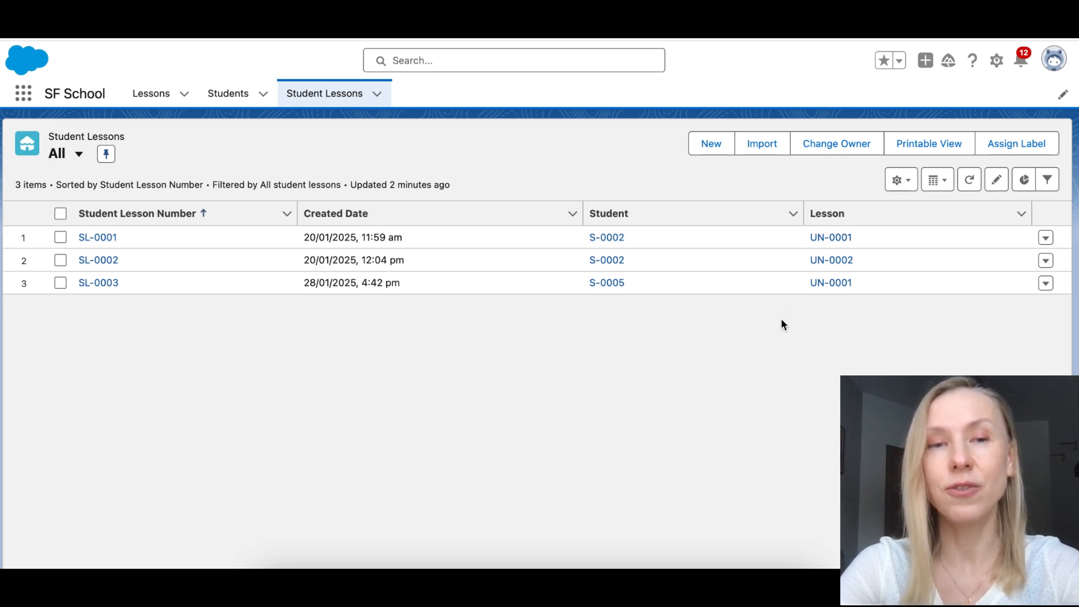
Edit the displayed fields of the All list view of Student Lessons and add Status to the visible fields
click(909, 184)
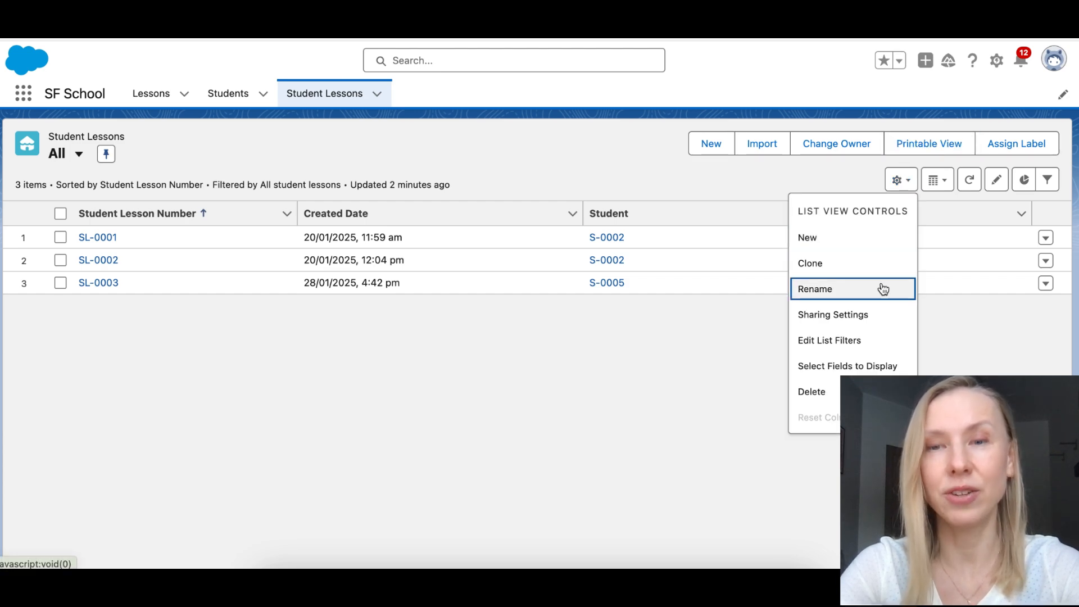
click(867, 366)
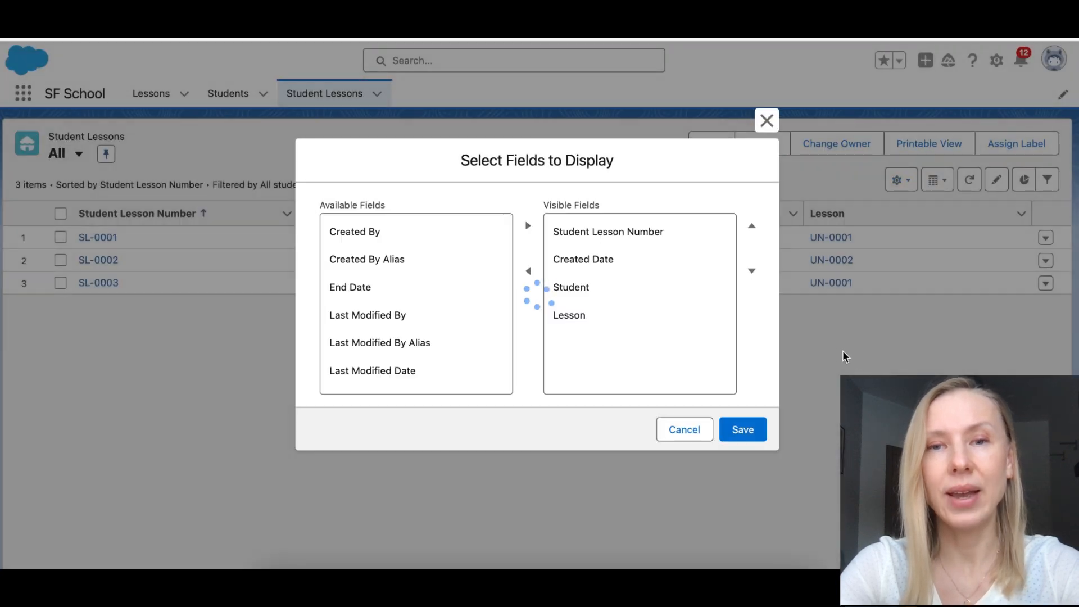
scroll(389, 289, down, 5)
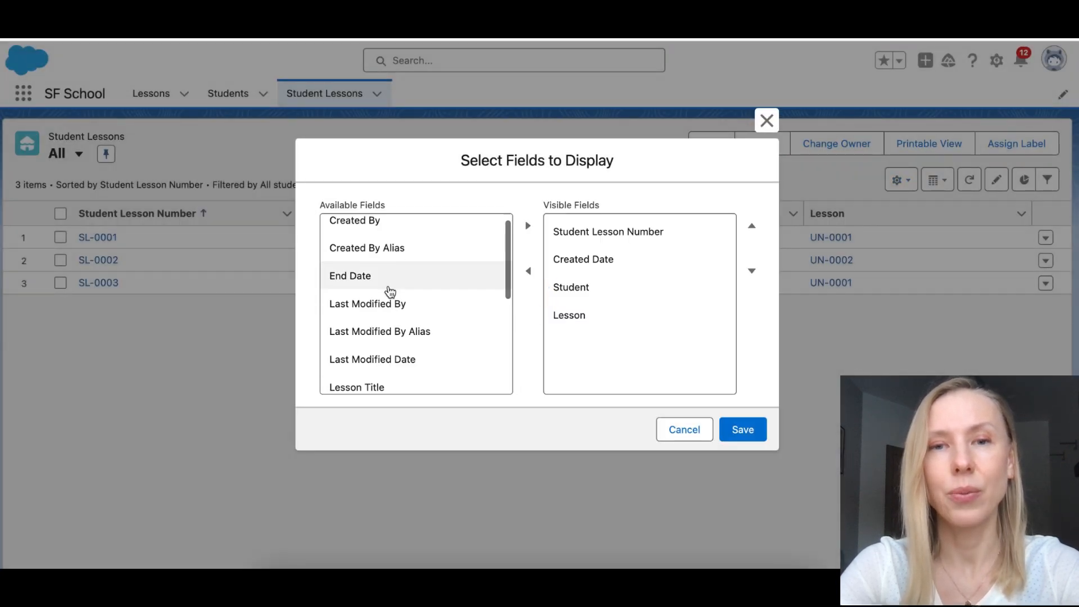
scroll(387, 289, down, 3)
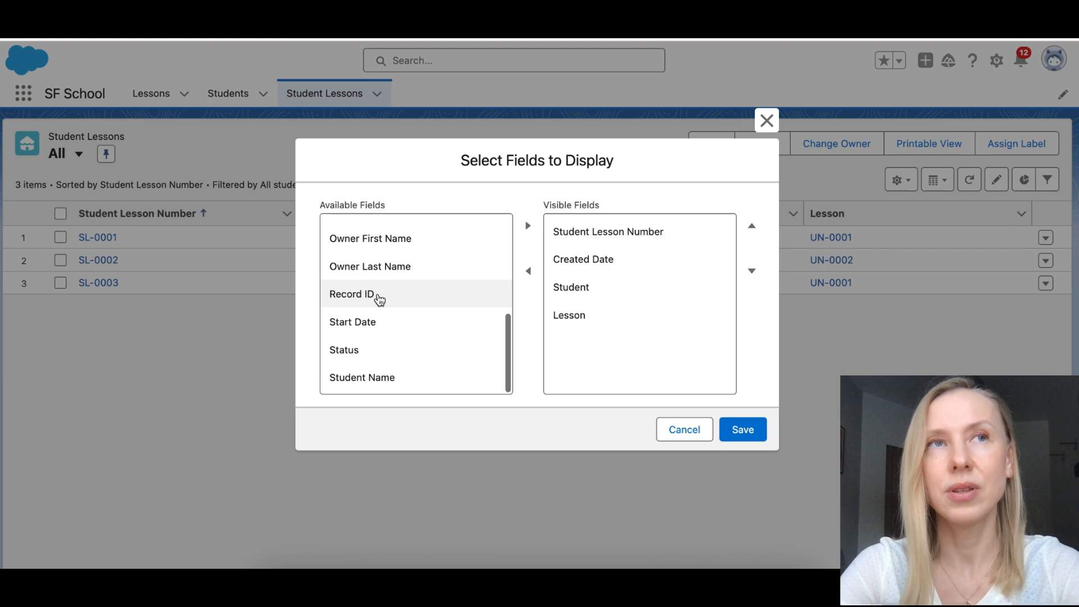
click(356, 351)
click(527, 227)
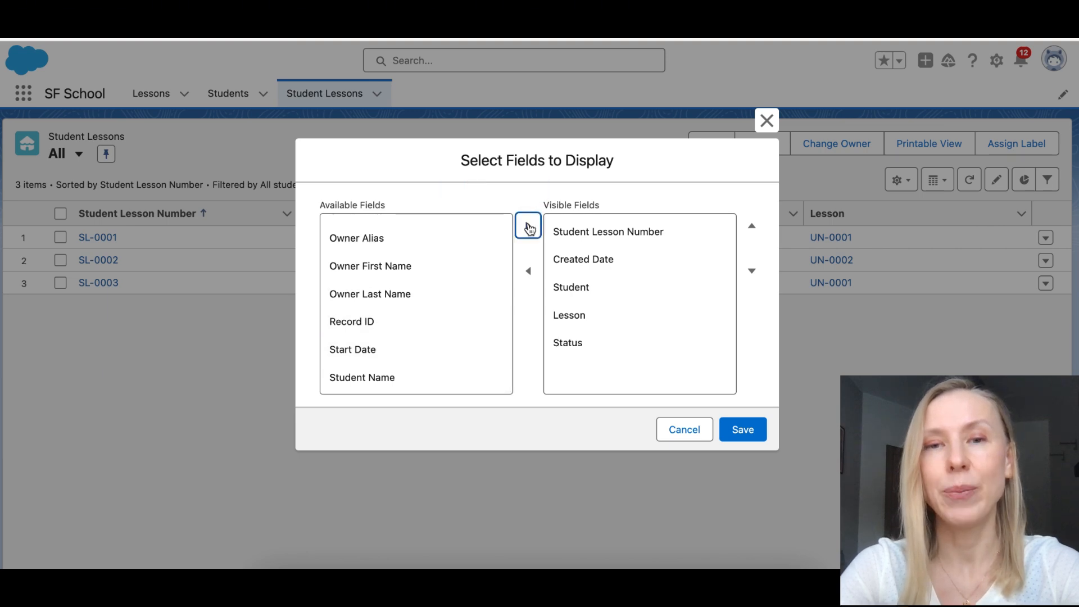
Add Start Date and End Date to the list view's visible fields after Status and save the selection
scroll(411, 338, up, 1)
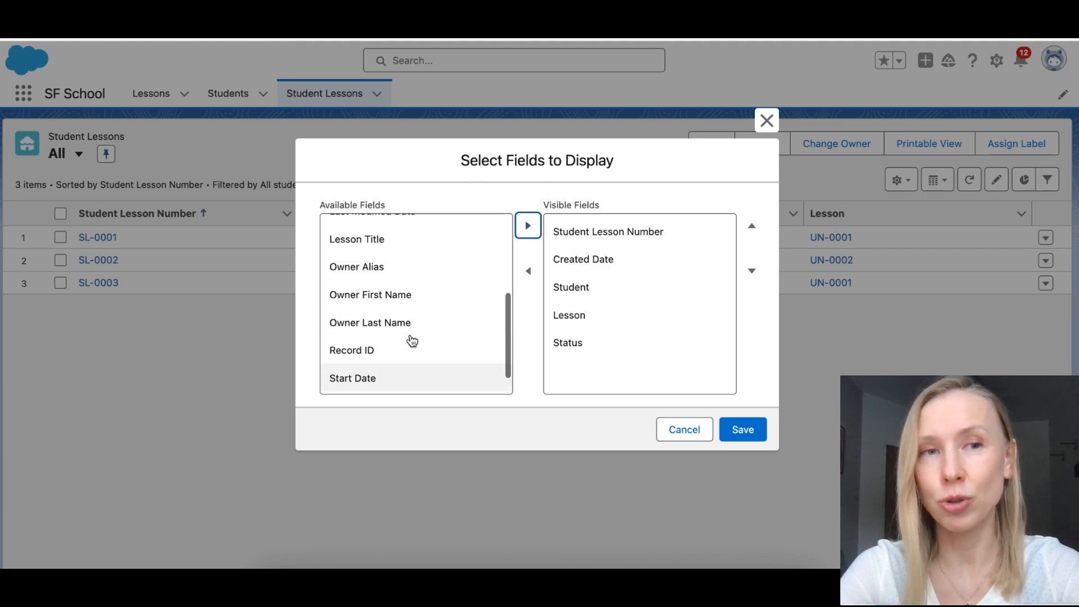
scroll(410, 339, down, 1)
click(398, 351)
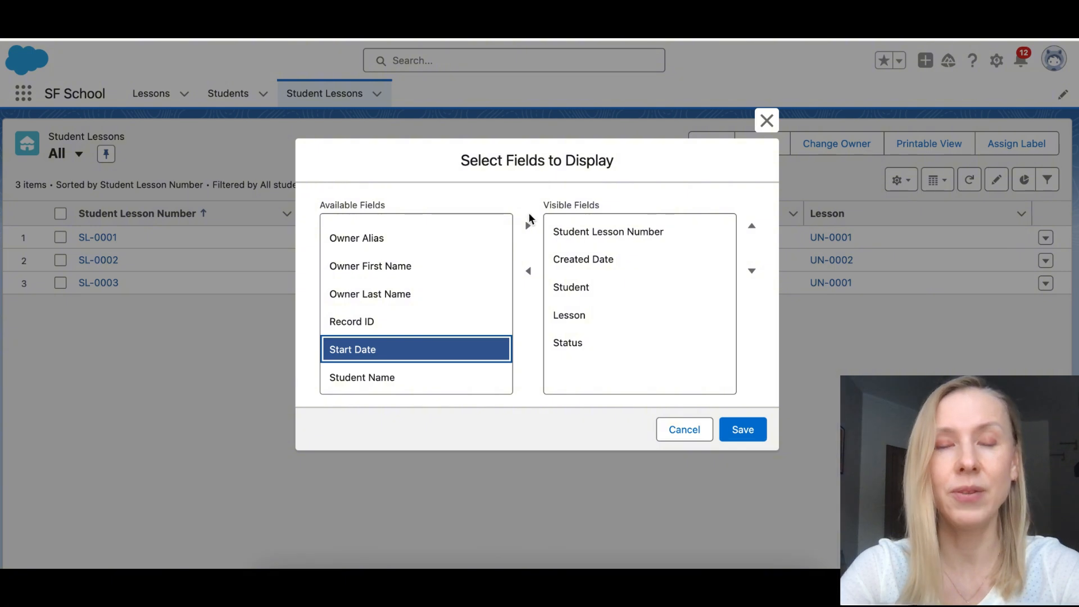
click(528, 225)
scroll(413, 357, up, 5)
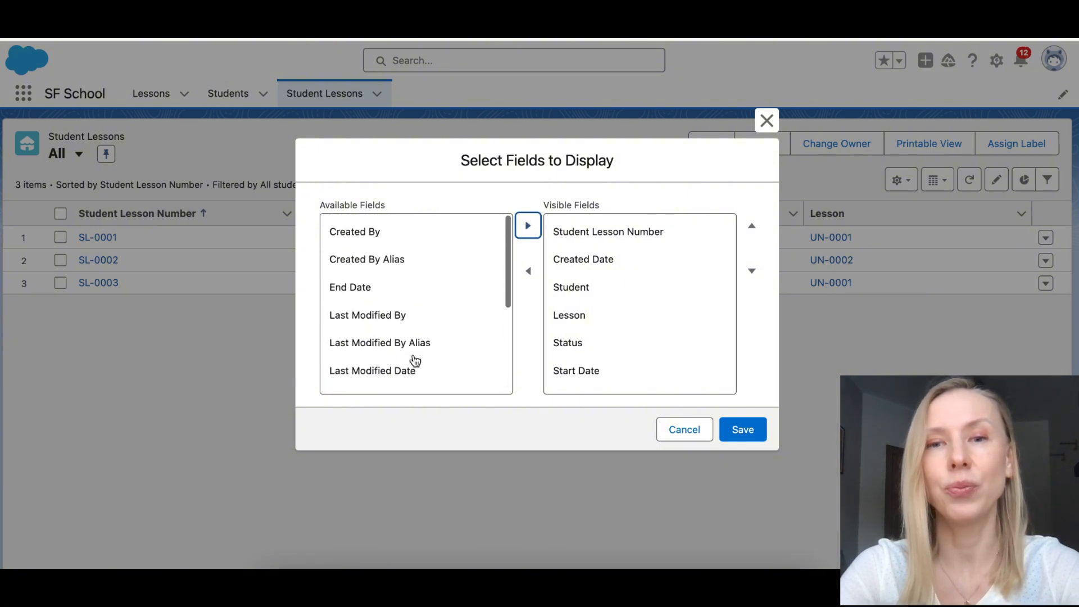
click(371, 297)
click(528, 225)
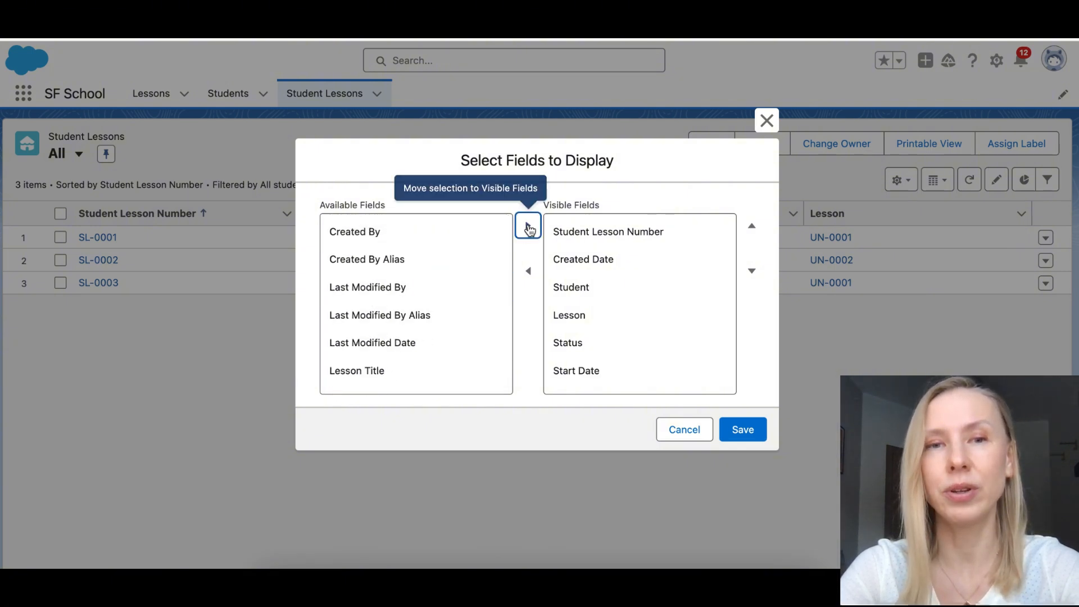
click(743, 430)
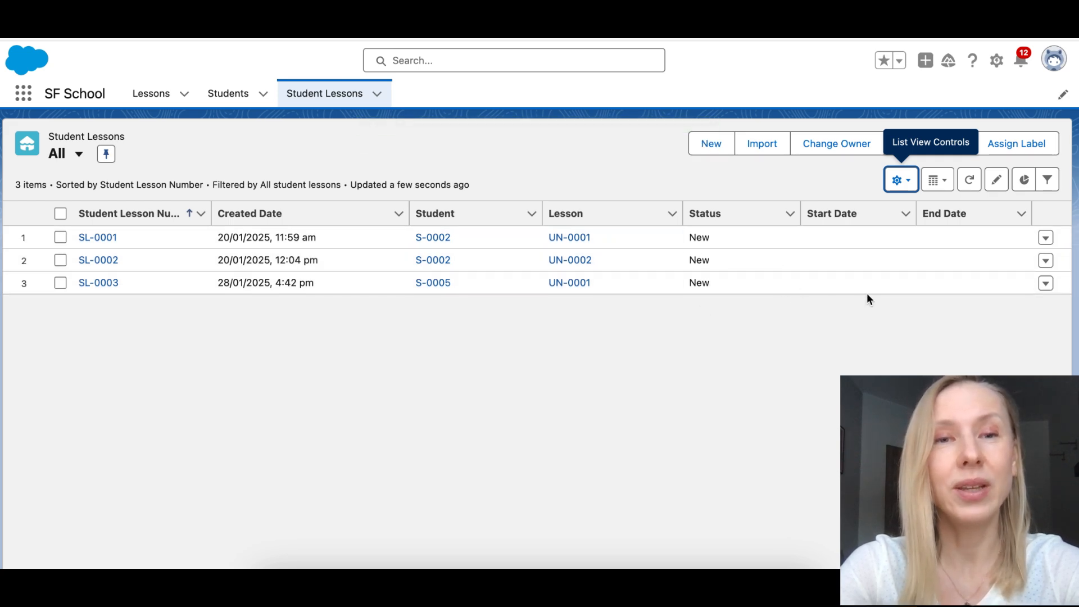
Show the list views available for Student Lessons
click(109, 160)
click(82, 158)
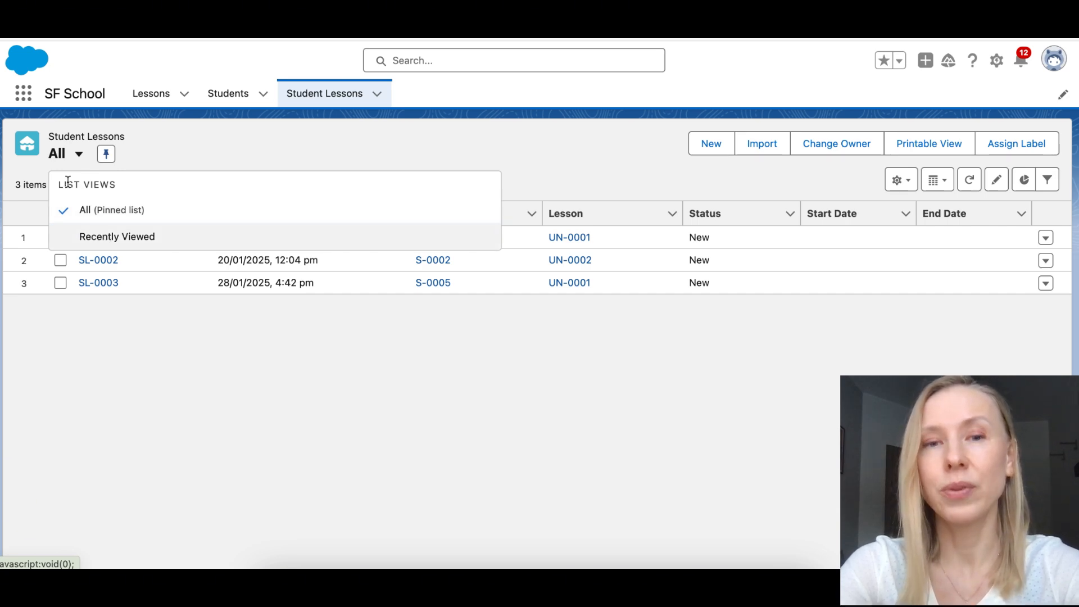
click(180, 154)
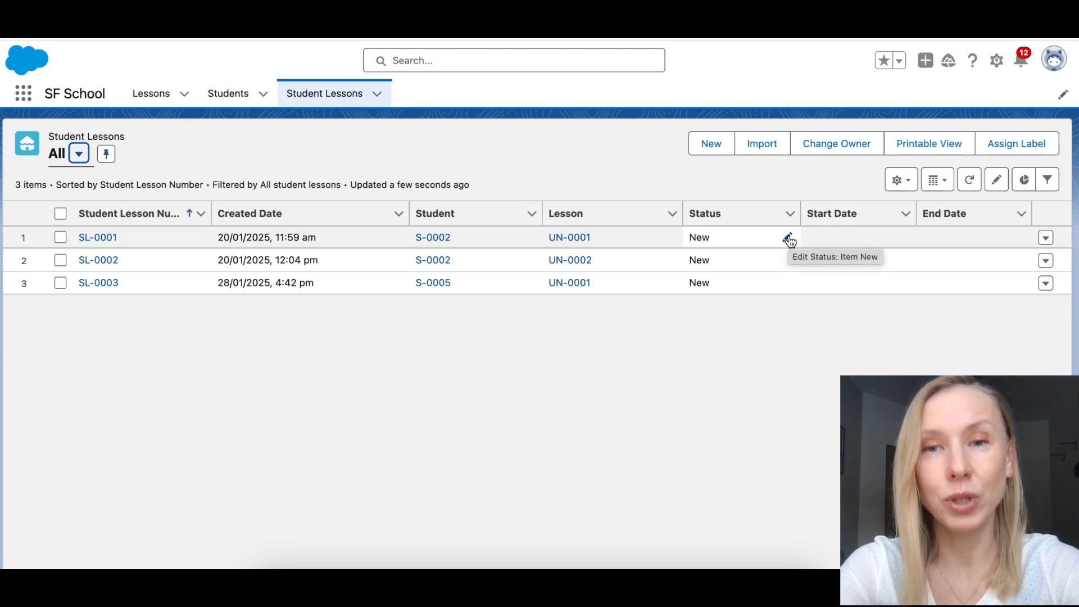
click(788, 240)
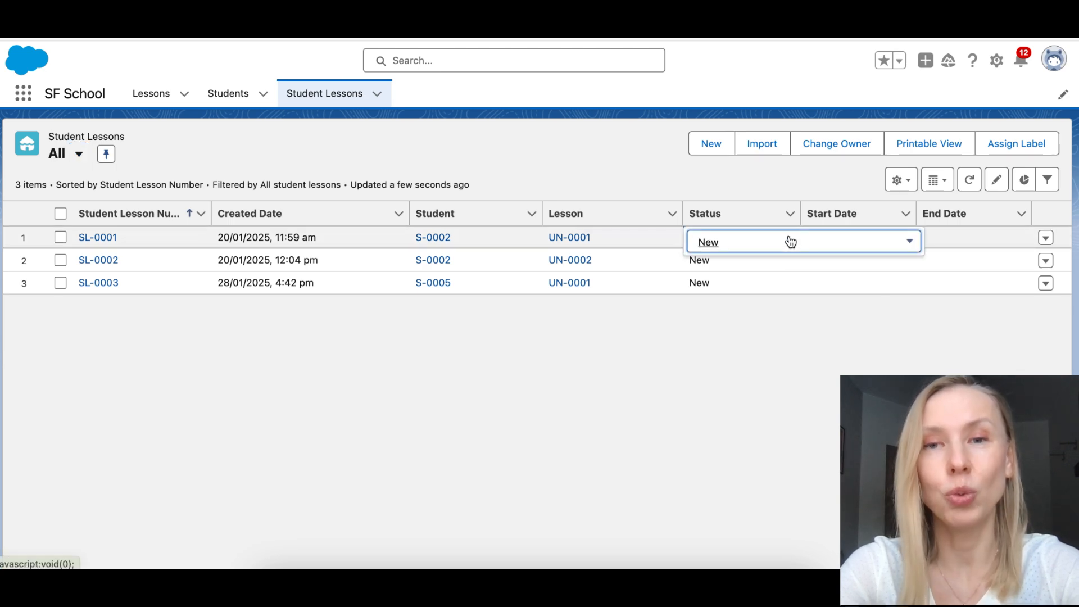
click(828, 245)
click(751, 326)
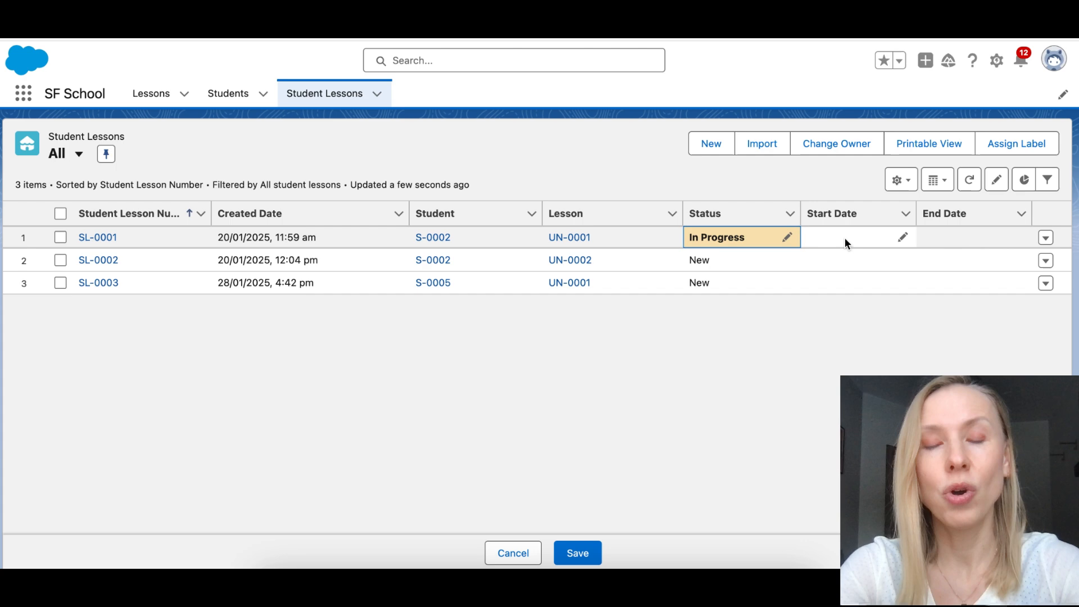
double_click(826, 243)
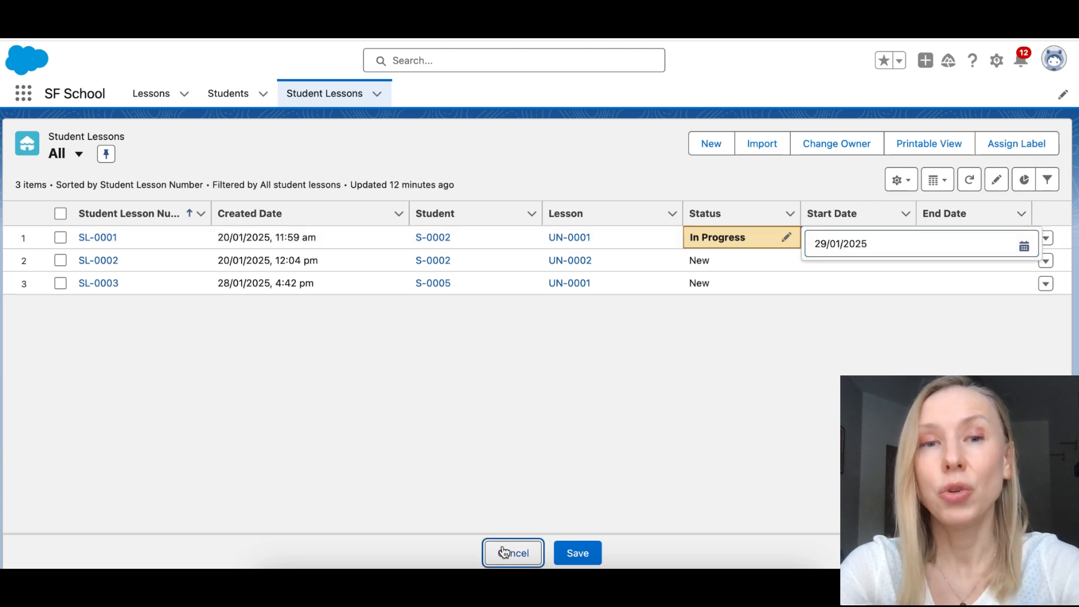
click(512, 552)
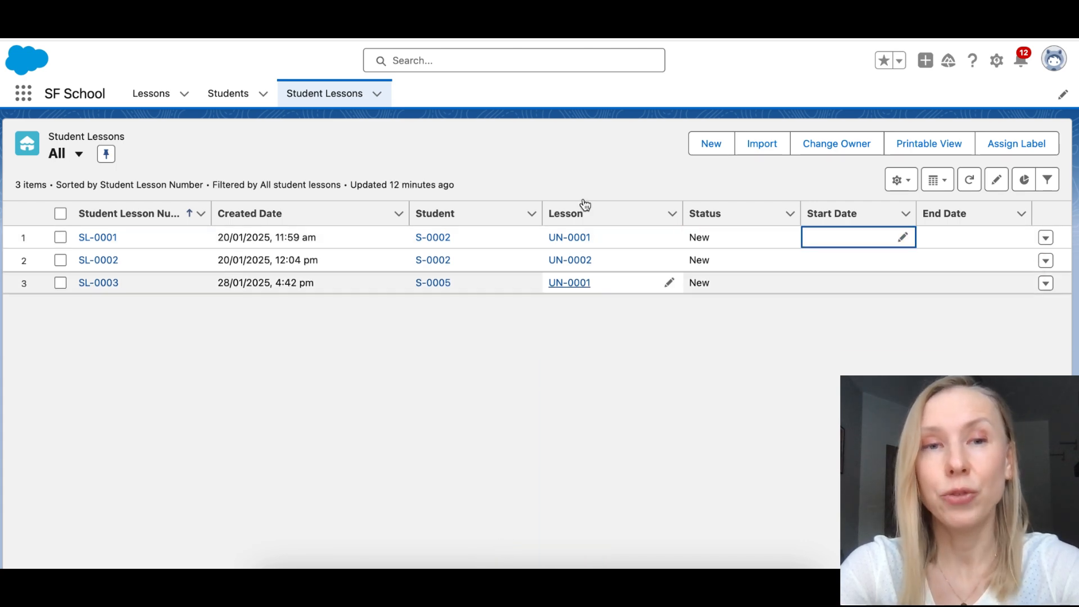
Open student lesson SL-0001, set its Status to In Progress and Start Date to 29/01/2025, and save the record
click(107, 240)
click(339, 378)
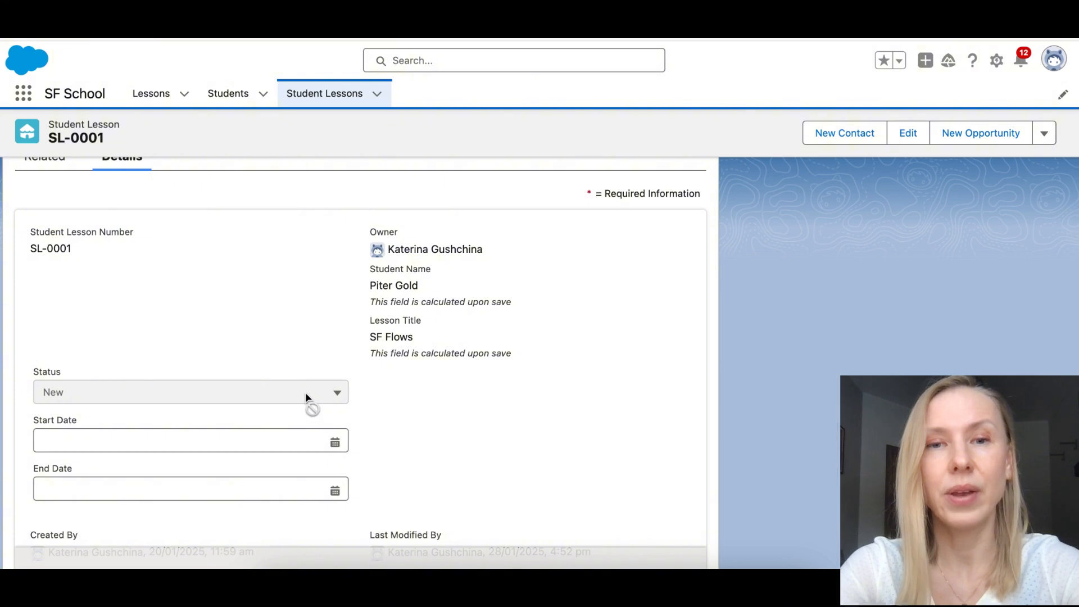
click(334, 394)
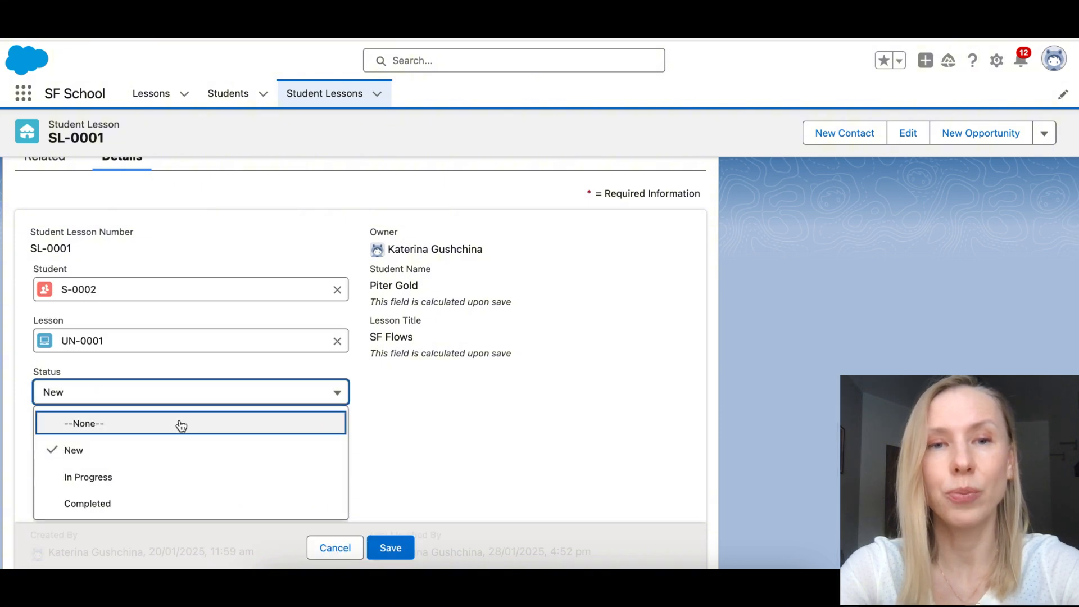
click(128, 481)
scroll(313, 404, down, 2)
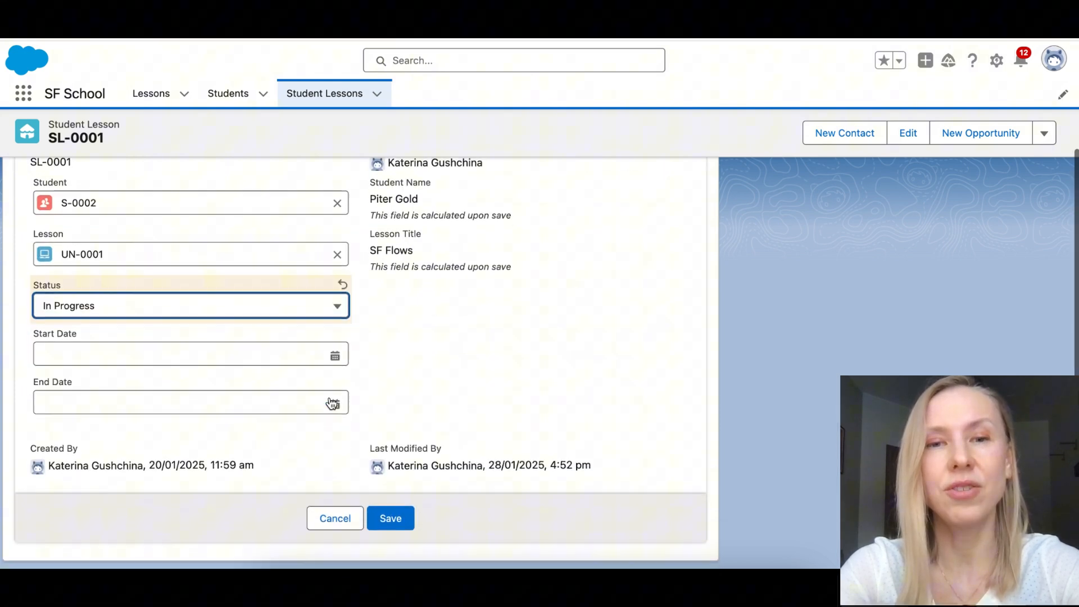
click(249, 357)
click(241, 270)
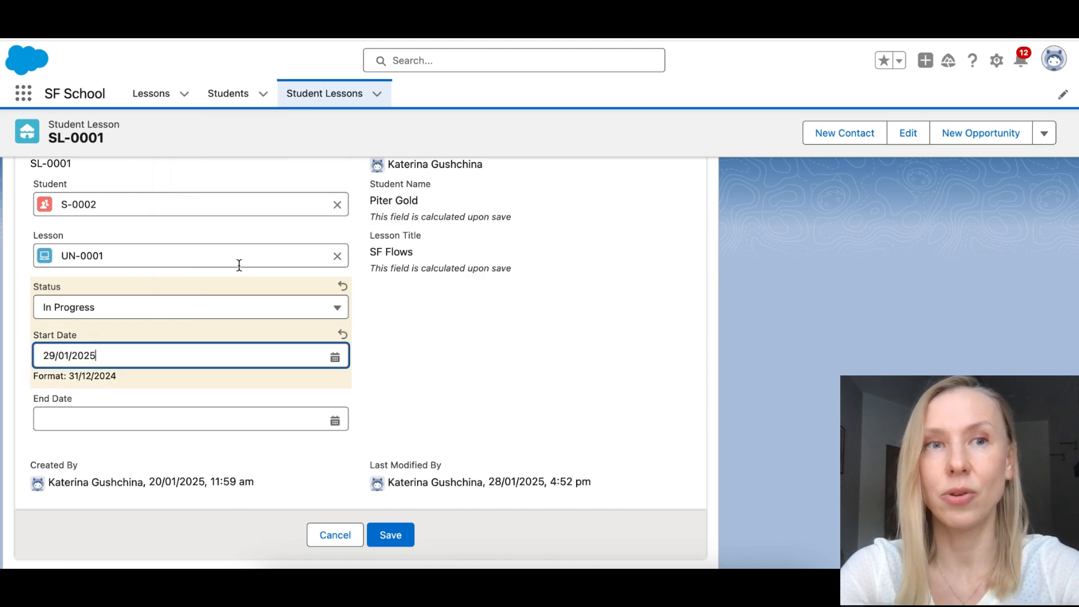
click(409, 534)
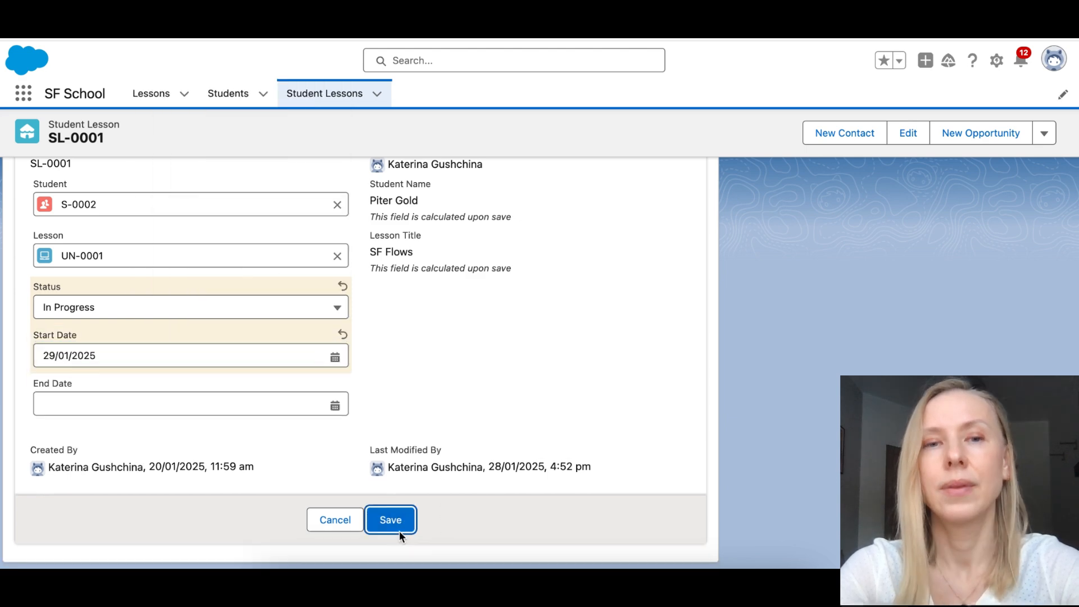
click(399, 531)
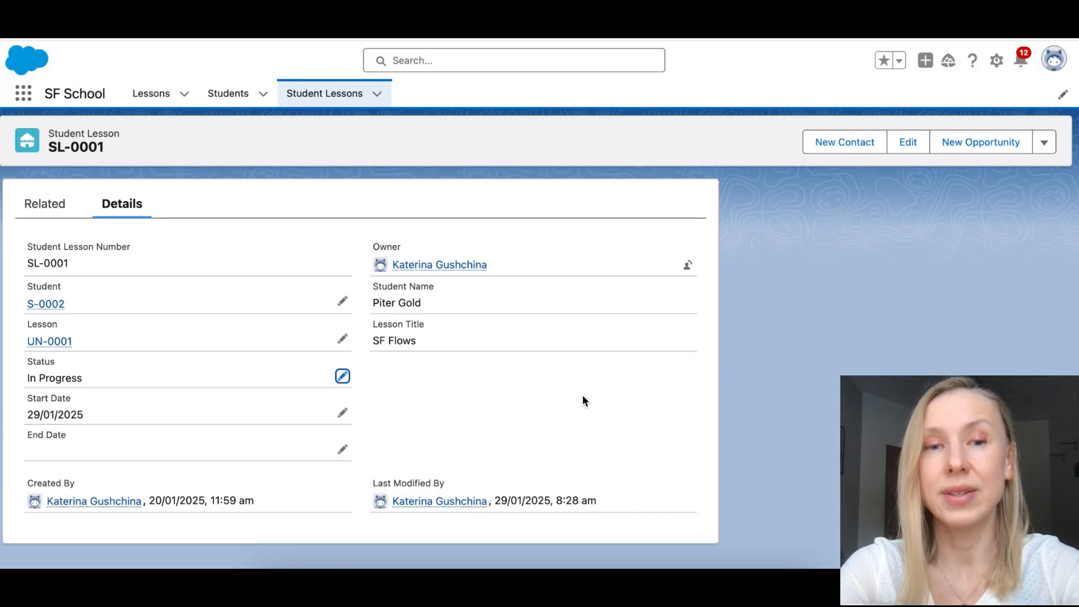
Set the student lesson's Status to Completed and End Date to 31/01/2025, and save the record
click(342, 376)
click(337, 391)
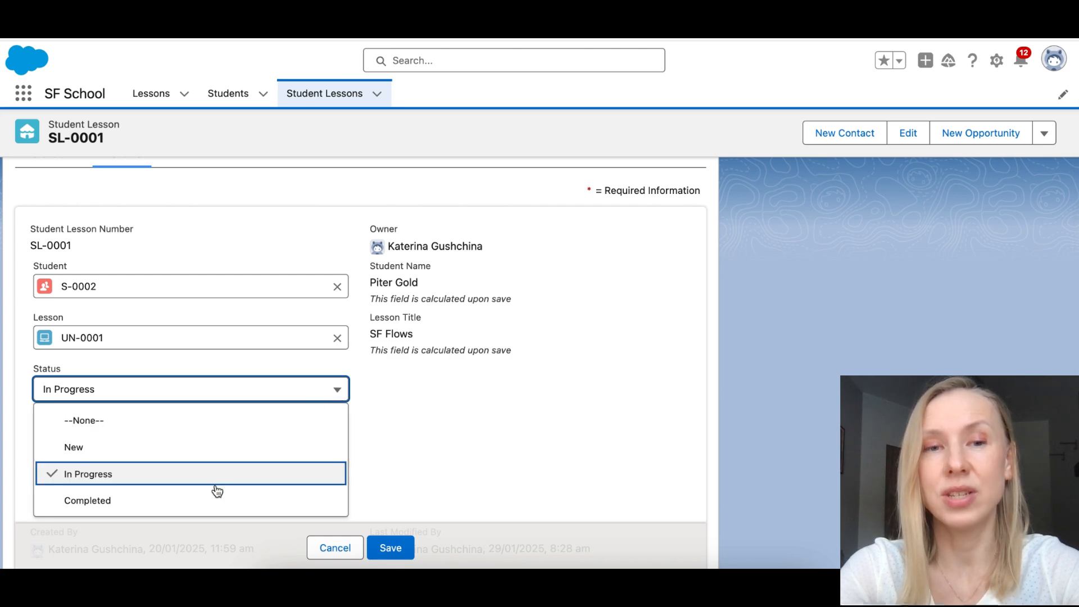
click(207, 502)
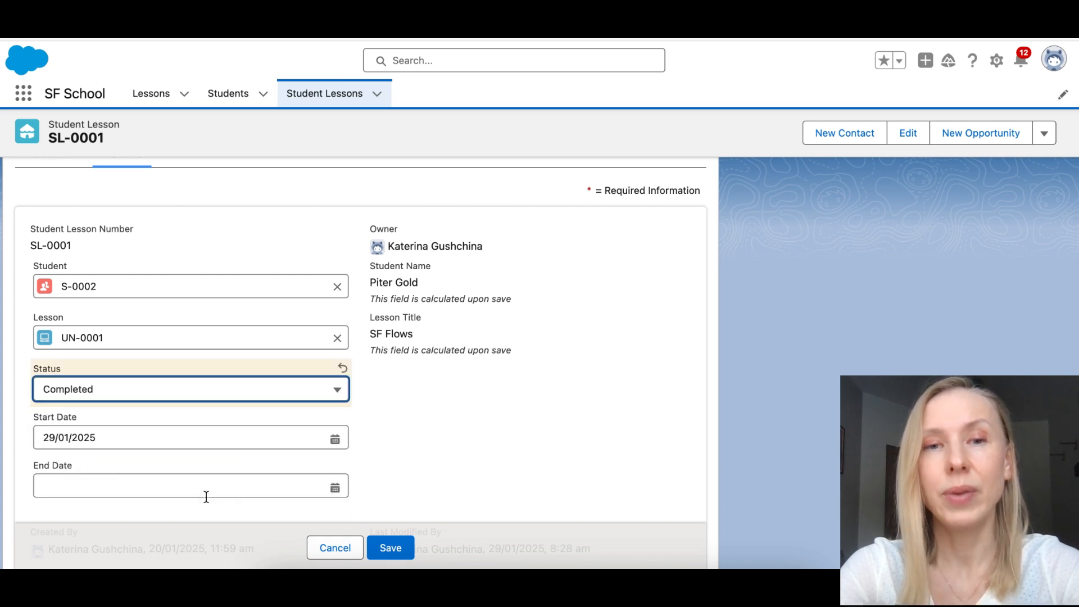
scroll(206, 497, down, 1)
click(135, 445)
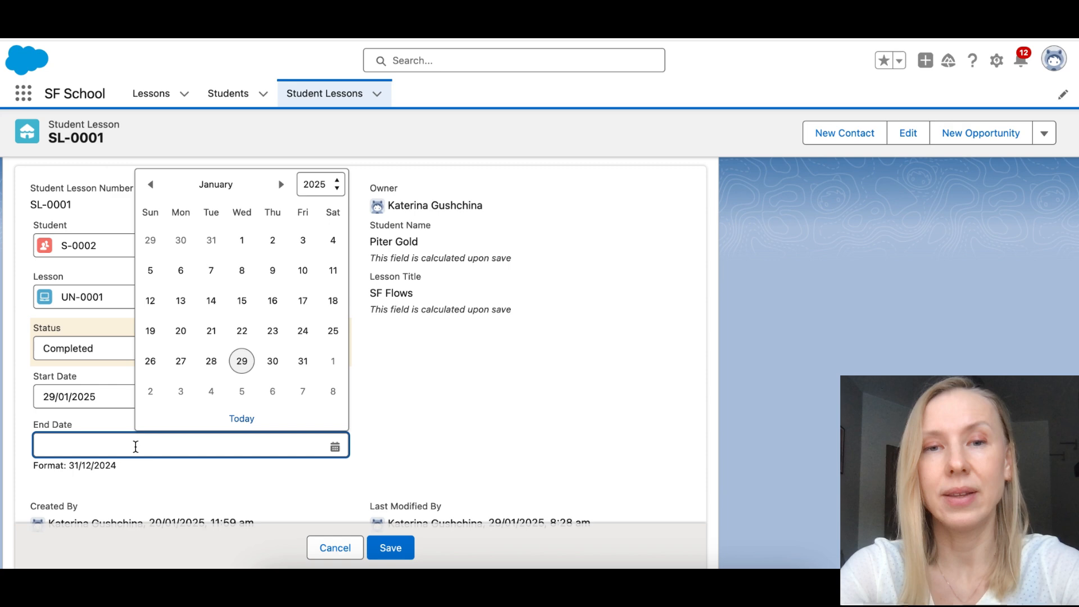
click(303, 361)
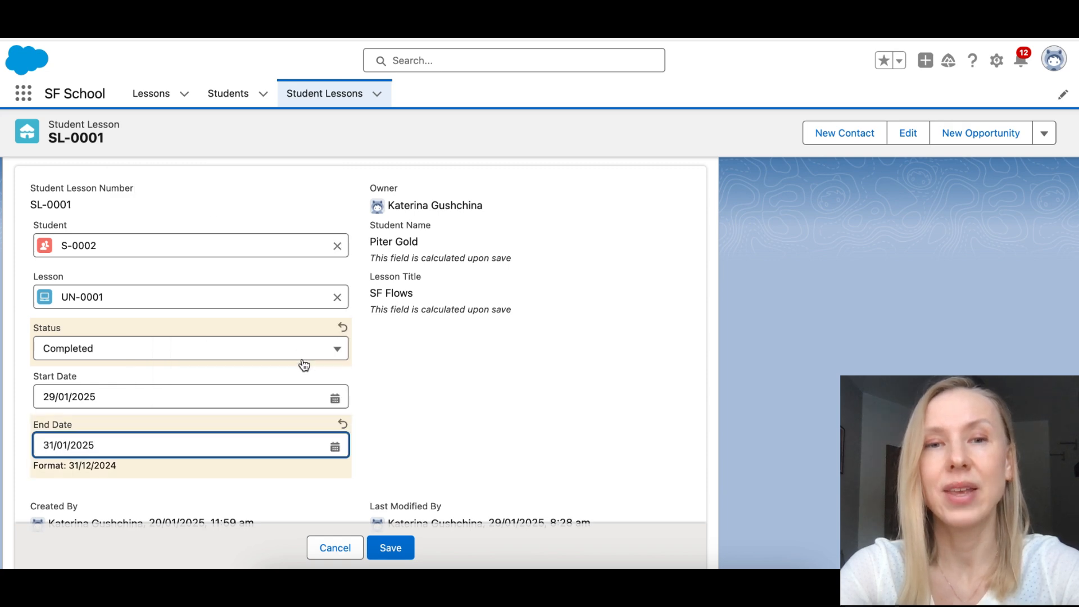
click(396, 546)
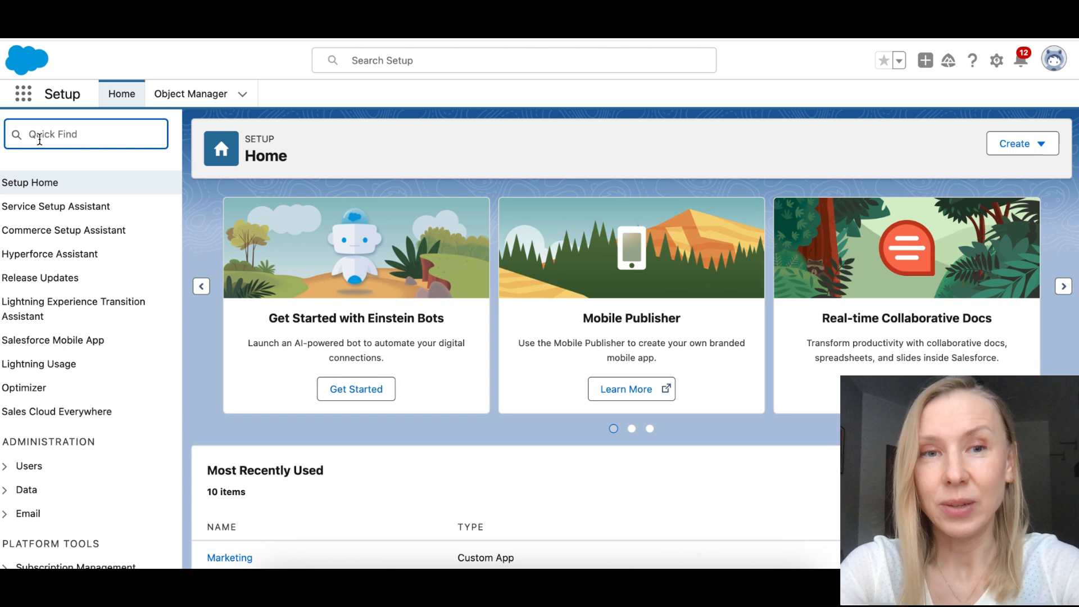
Find Flows in Setup and open the page listing all flow definitions
text(Flow)
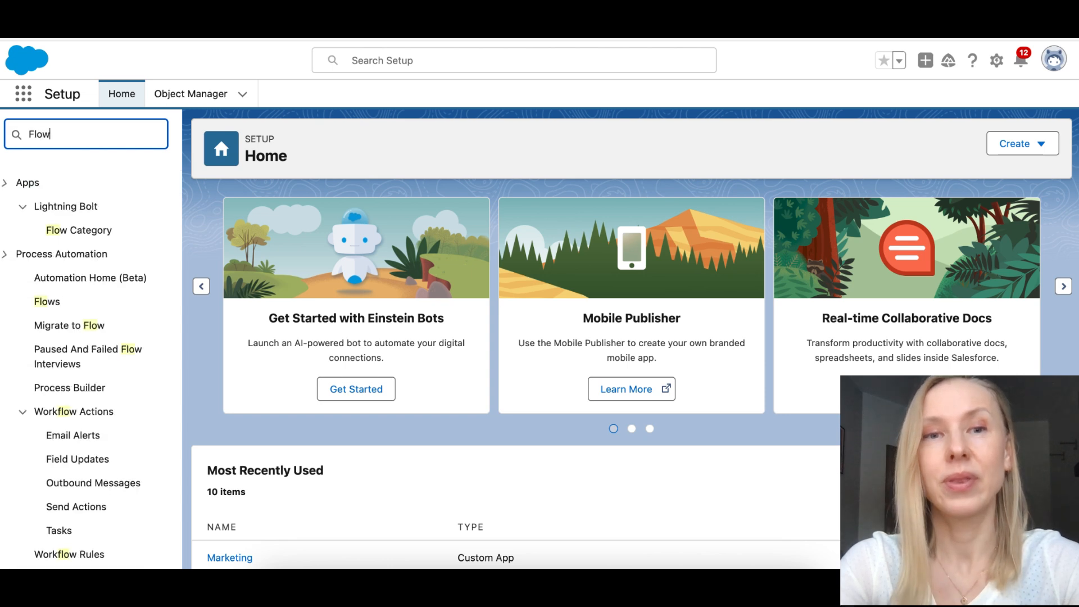
text(s)
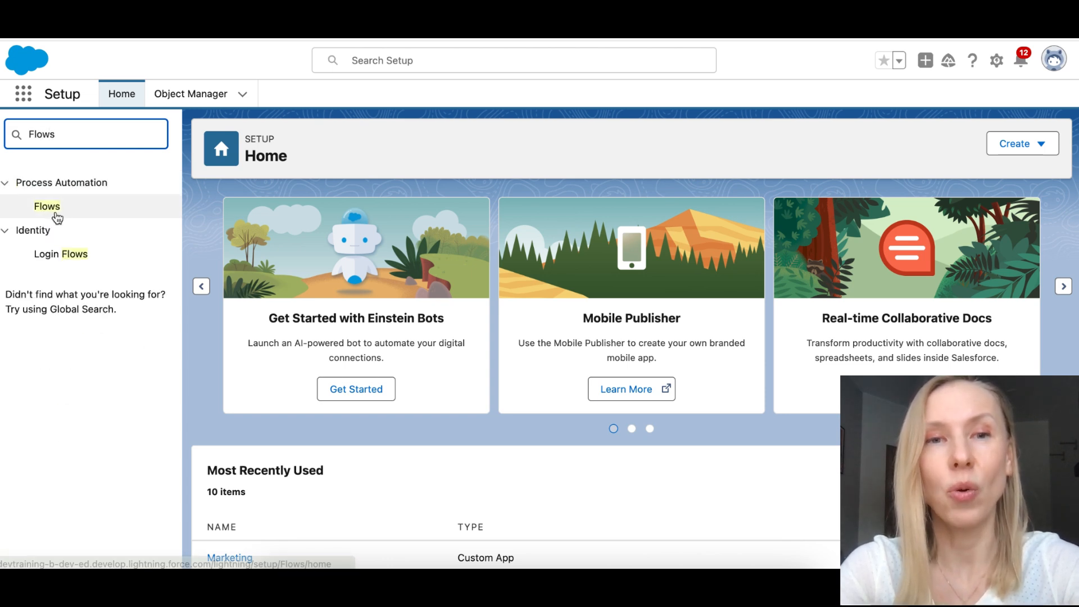
click(55, 215)
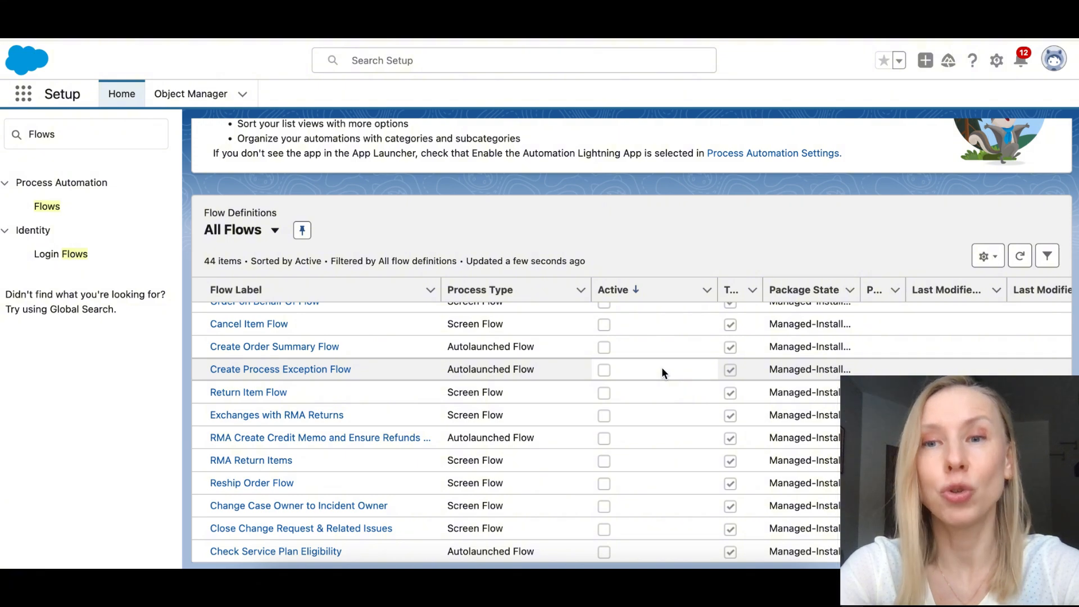
scroll(662, 367, up, 10)
scroll(662, 372, up, 5)
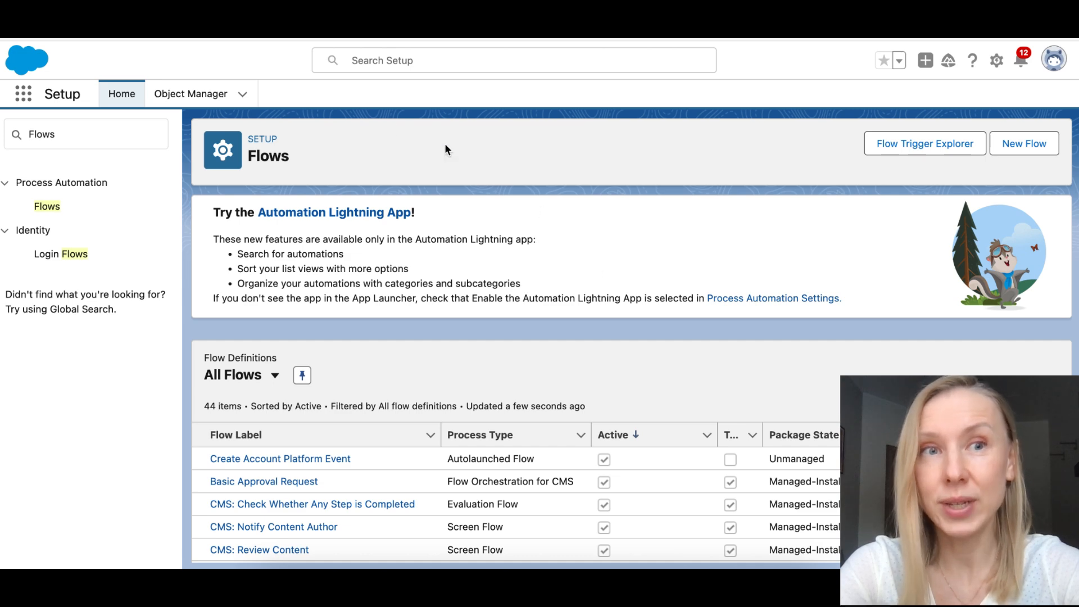
Create a new Record-Triggered Flow from scratch and close the introductory walkthrough
click(1037, 149)
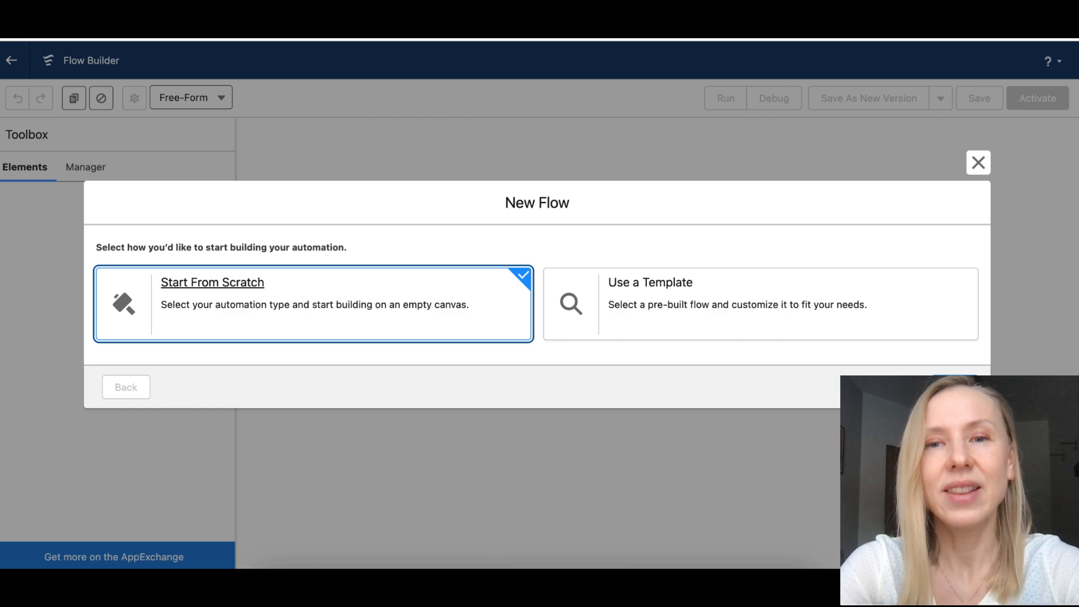
click(956, 387)
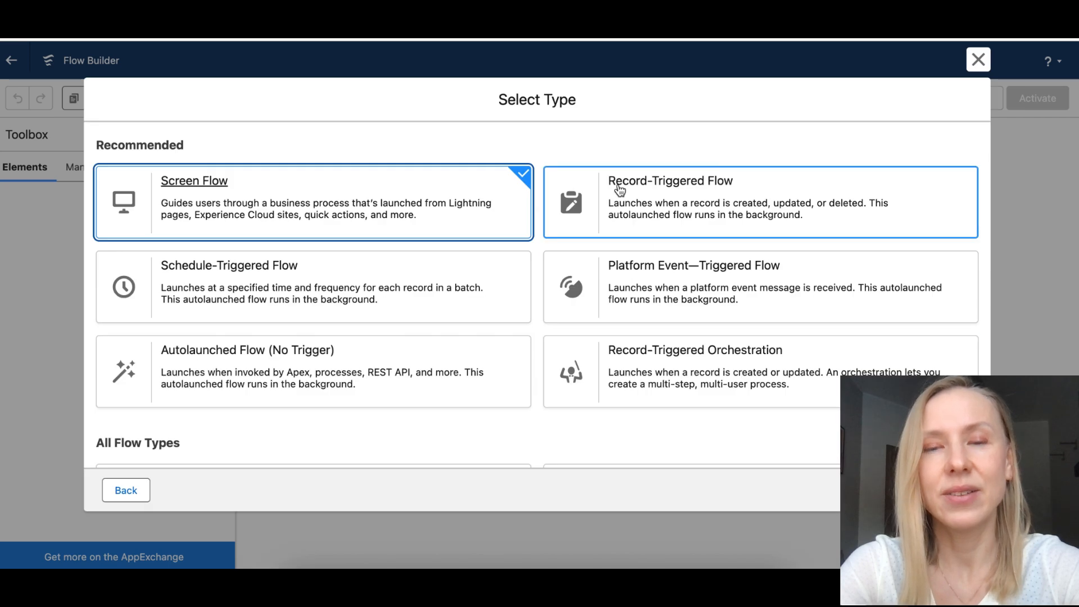
click(706, 205)
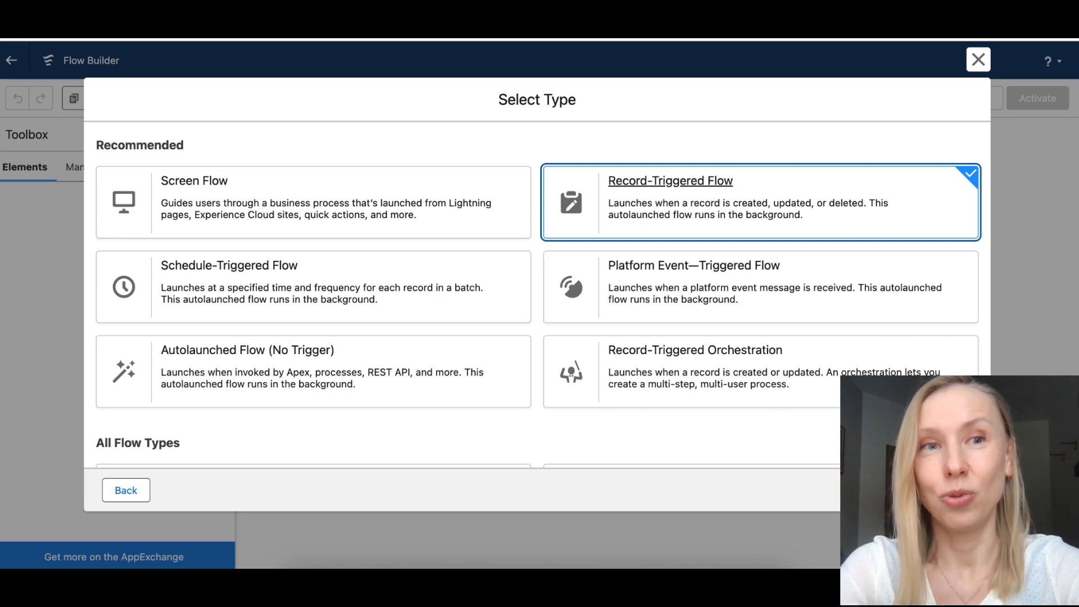
click(945, 490)
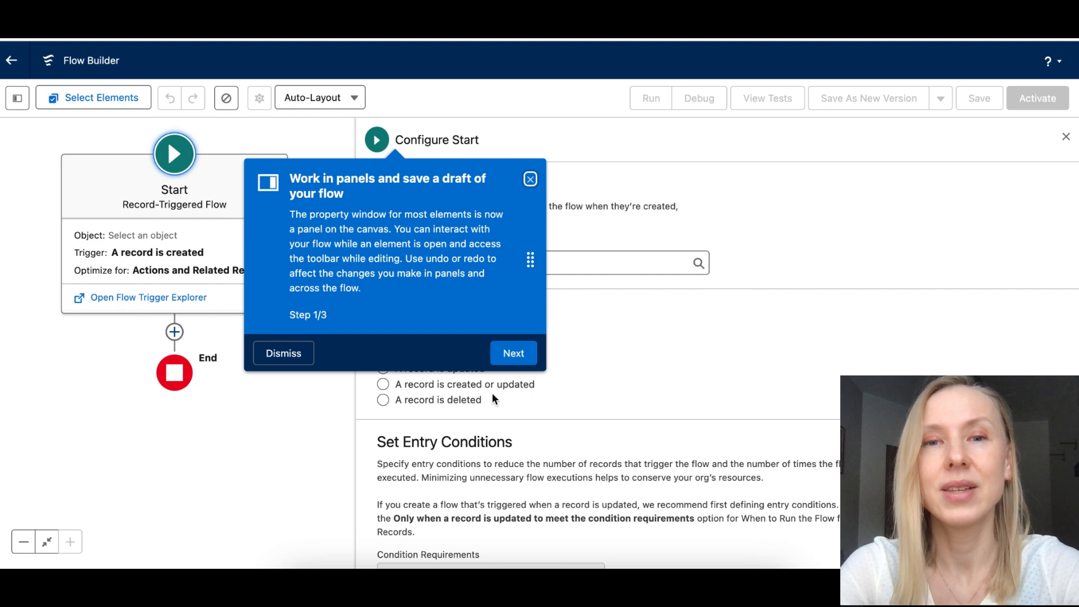
click(531, 180)
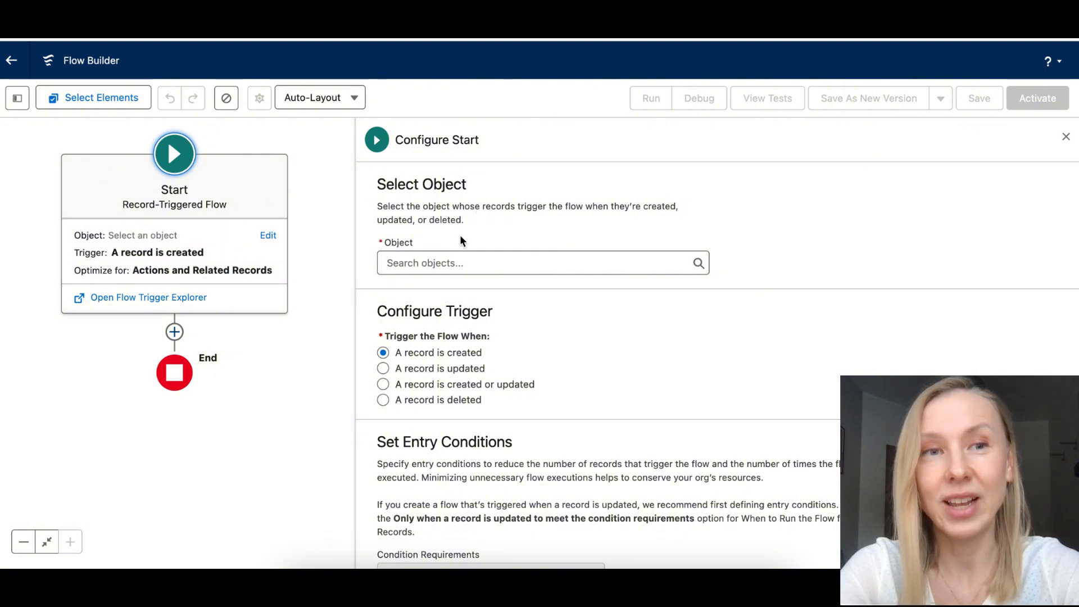
Configure the flow to start when a record of the Student Lesson object is updated
scroll(471, 239, down, 1)
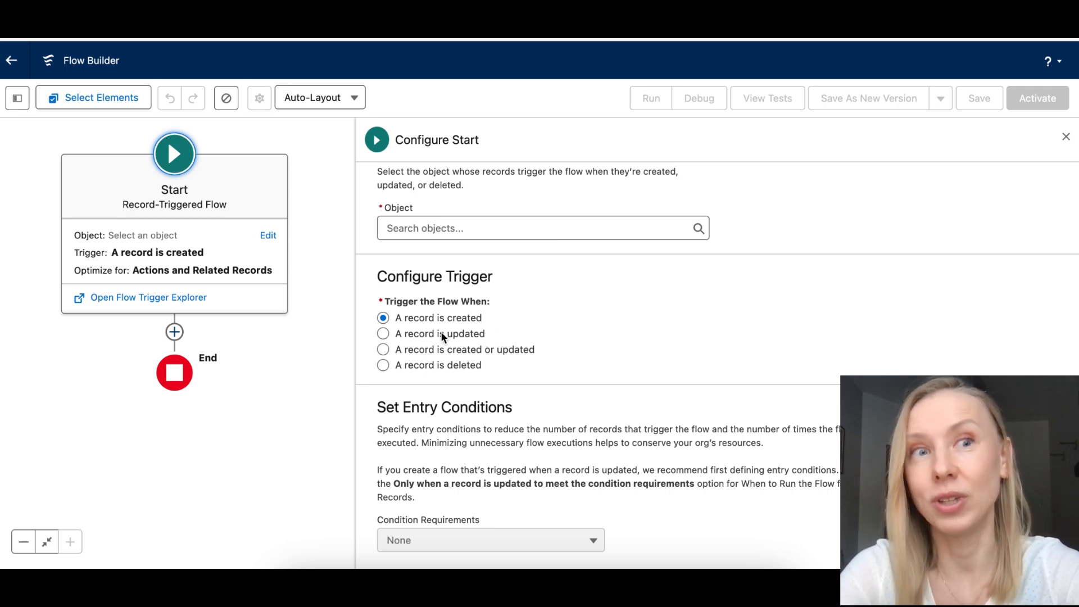
click(383, 334)
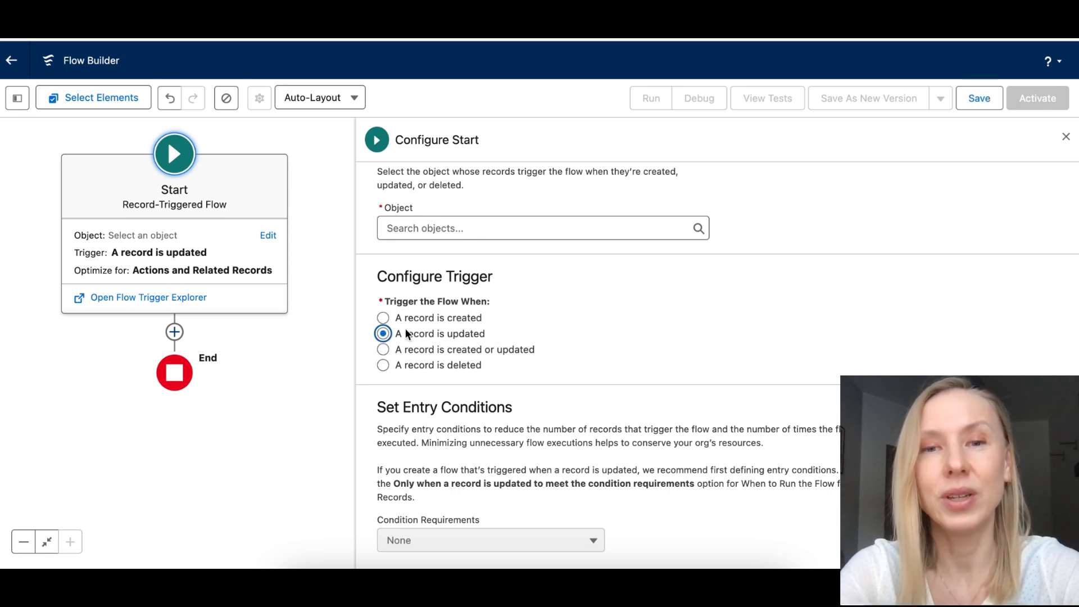
click(558, 229)
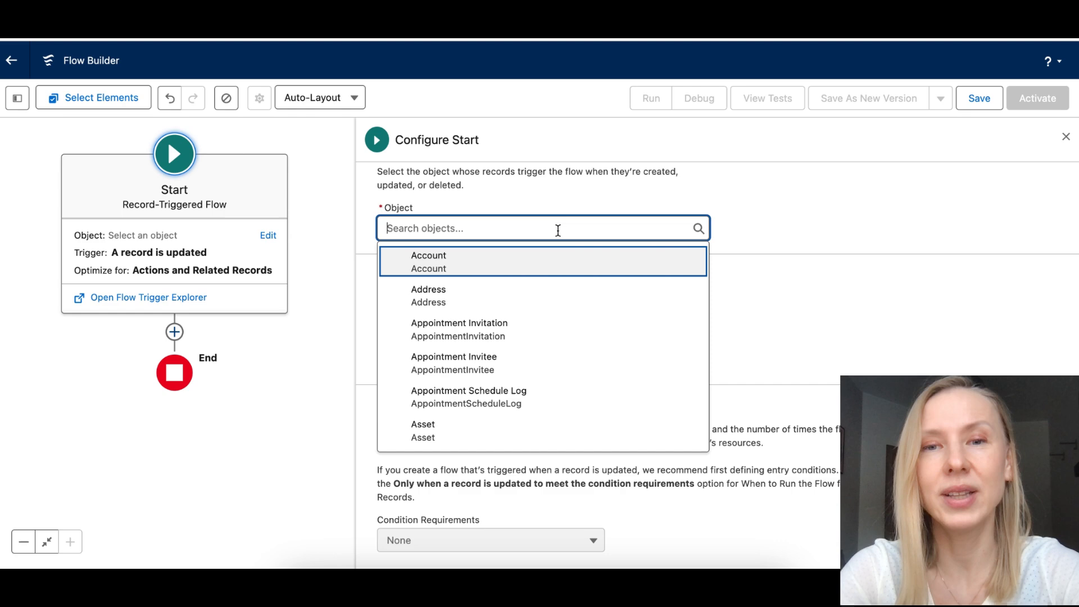
text(Stude)
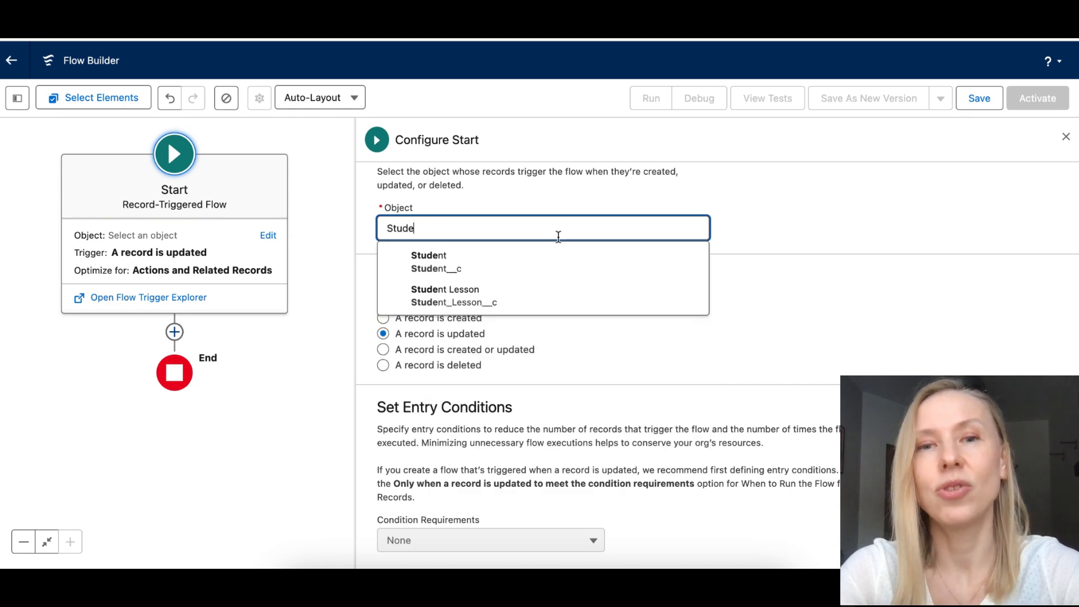
click(520, 302)
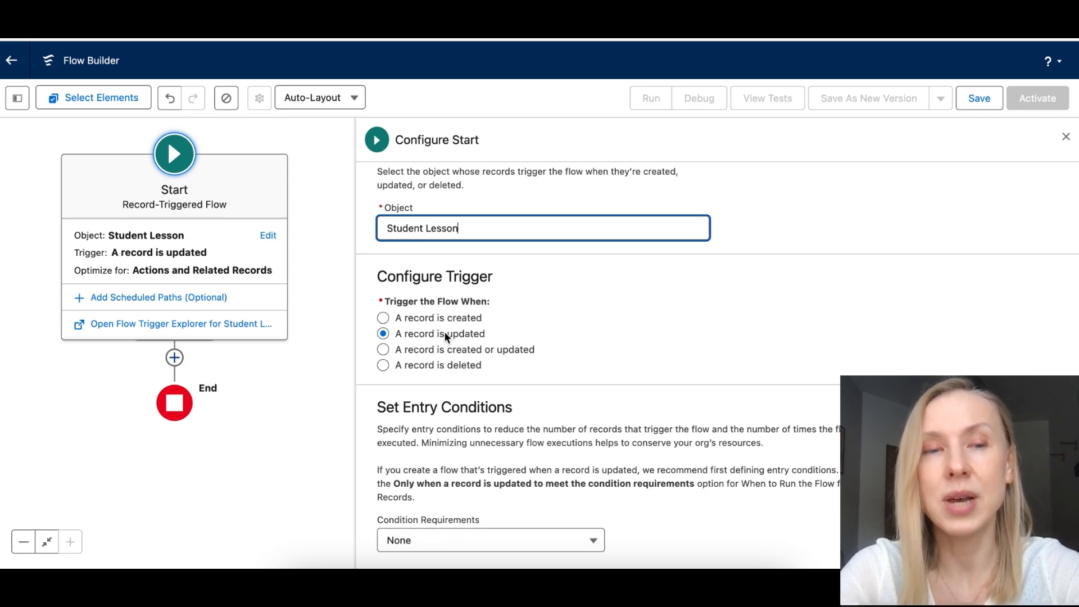
Set the flow's entry condition requirements to Formula Evaluates to True and choose the Advanced function category for the formula
scroll(492, 332, down, 3)
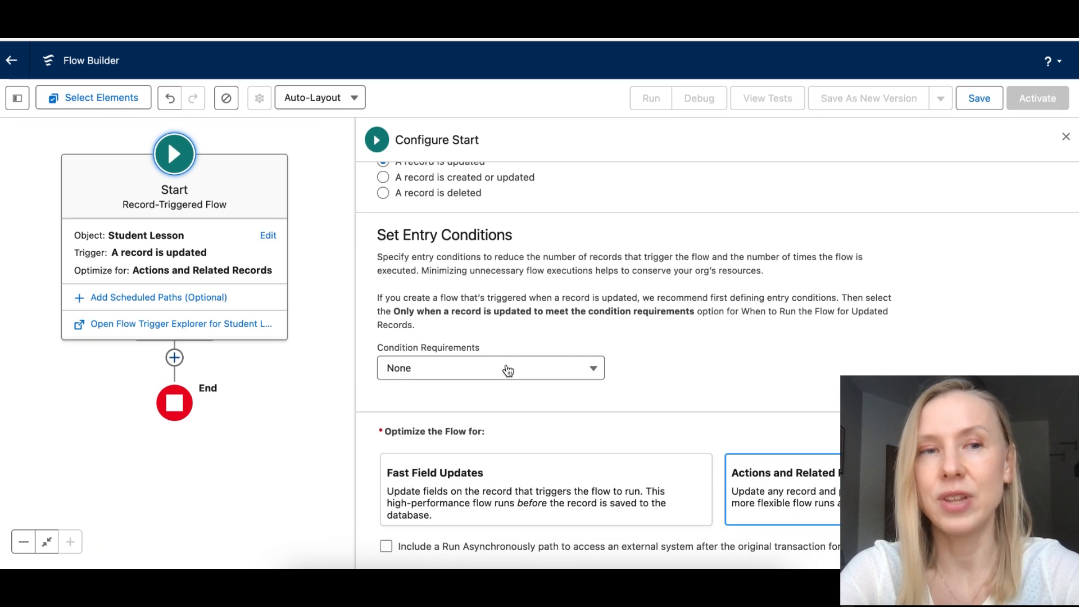
click(508, 368)
click(470, 257)
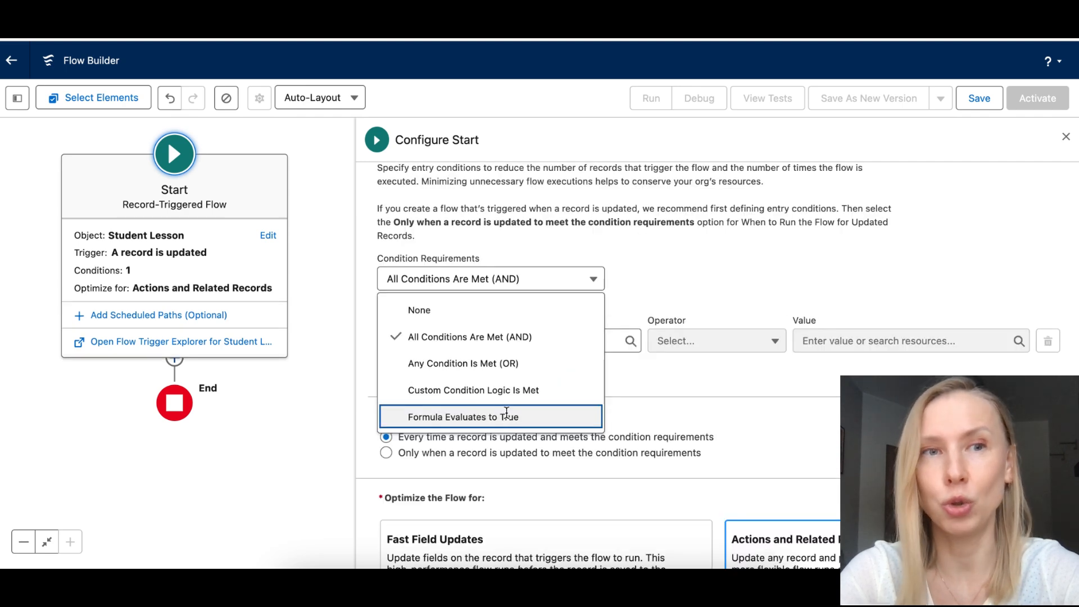
click(506, 413)
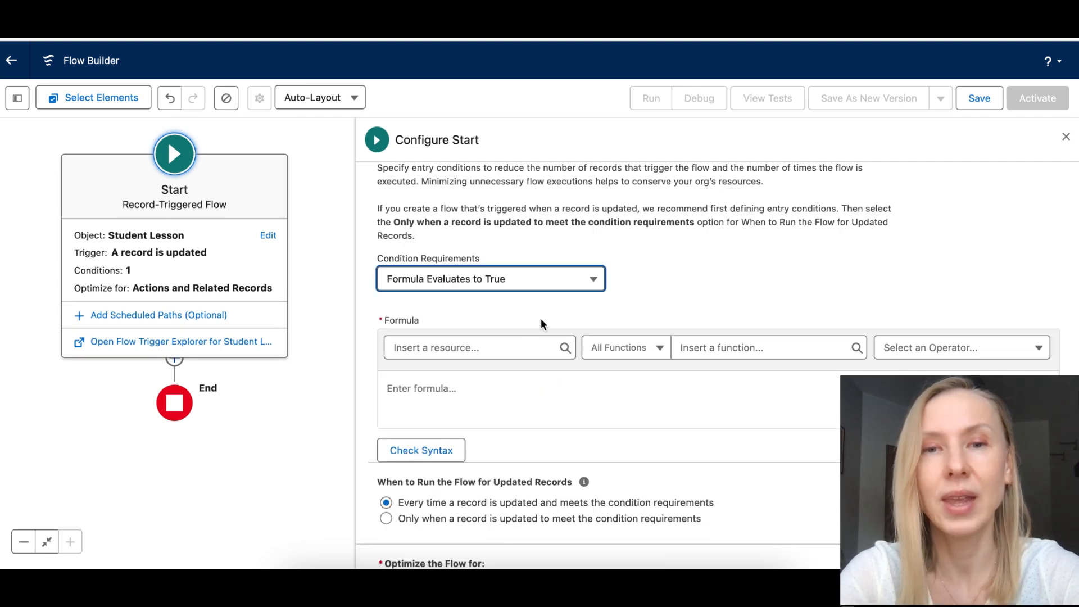
click(527, 345)
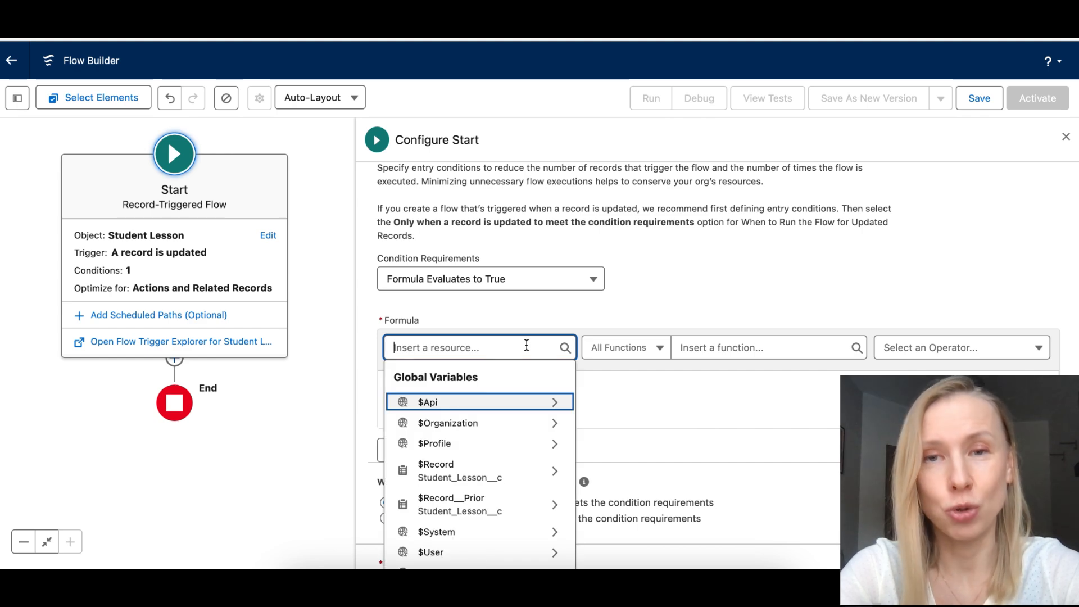
click(621, 302)
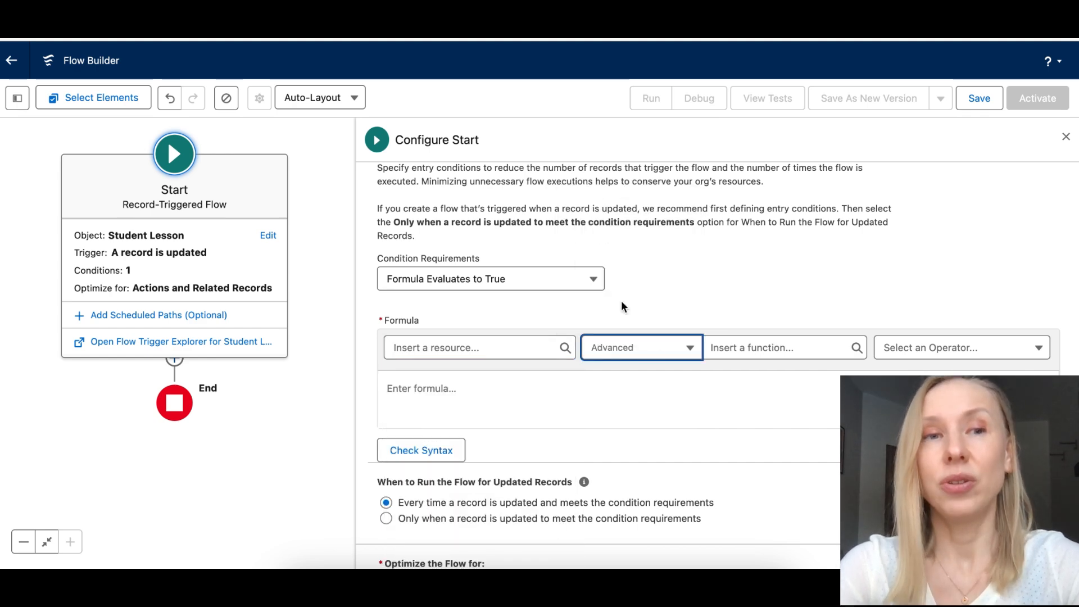
Insert the triggering record's Status field, {!$Record.Status__c}, into the entry condition formula
click(722, 347)
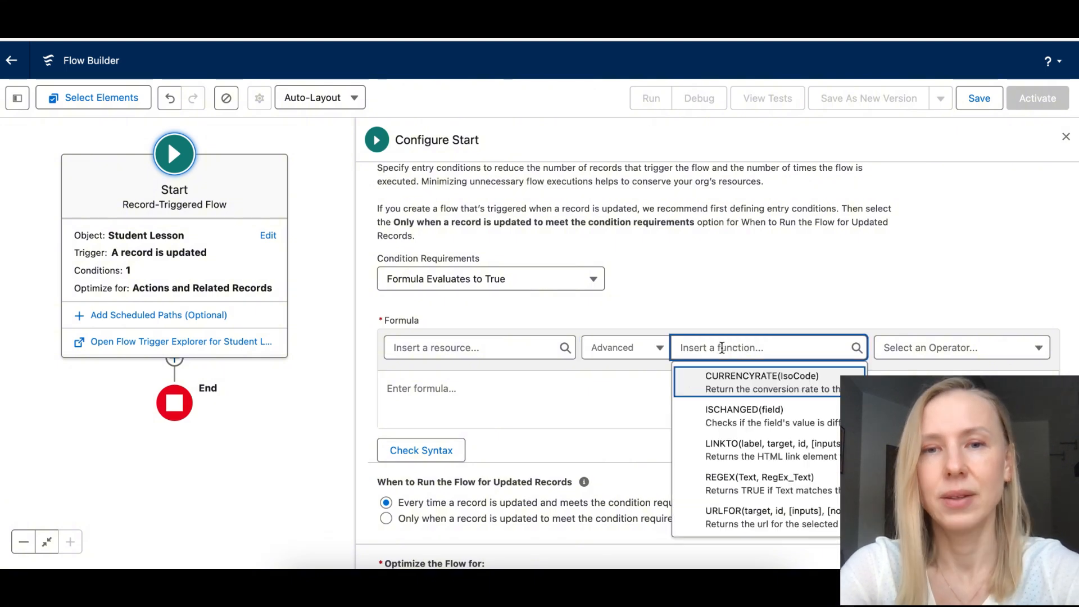
click(467, 348)
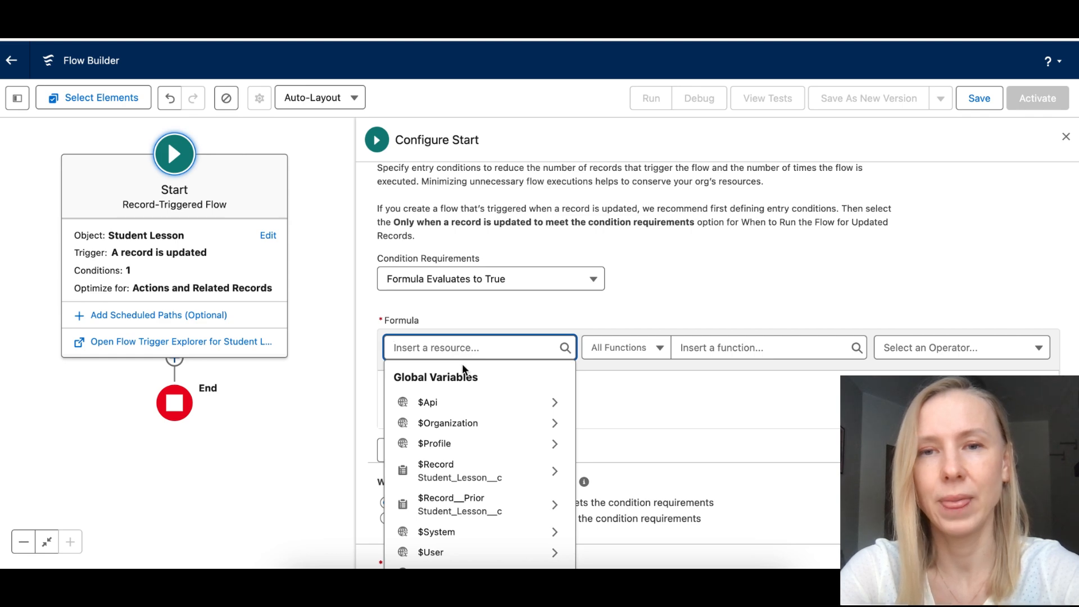
click(487, 477)
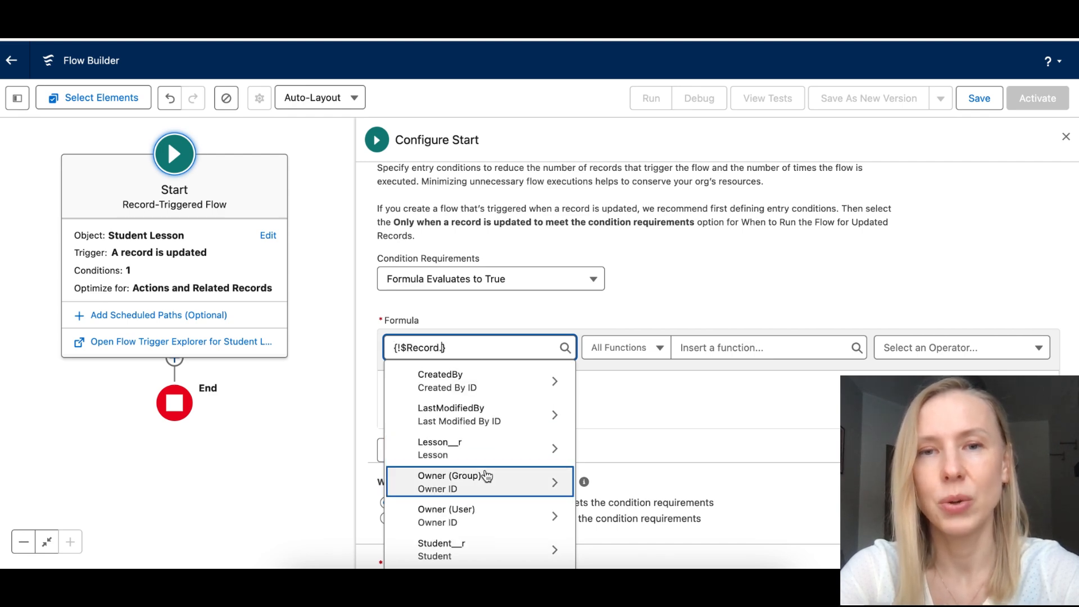
text(st)
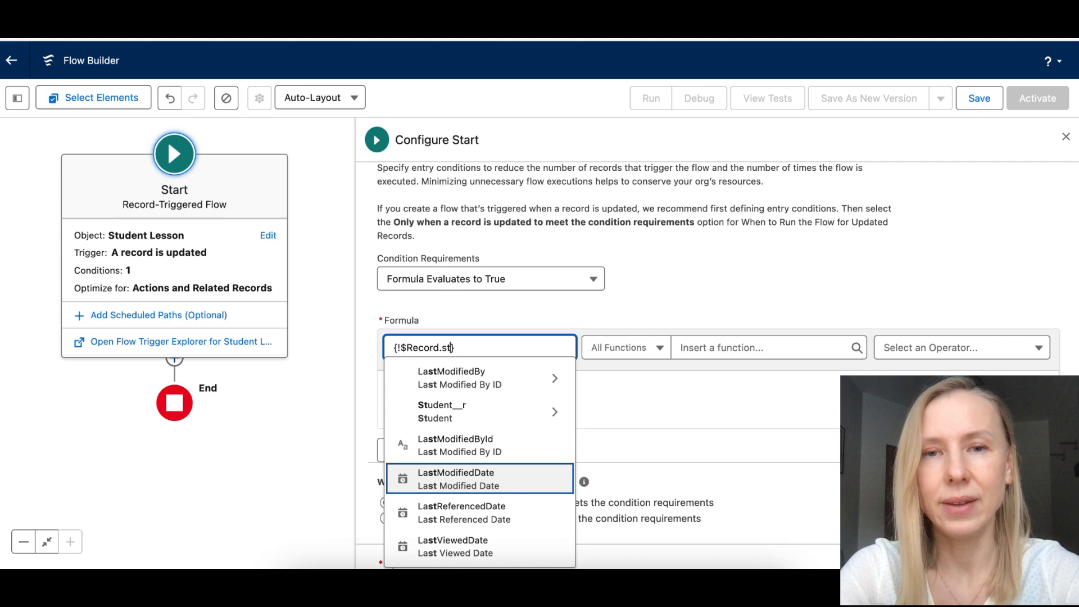
text(a)
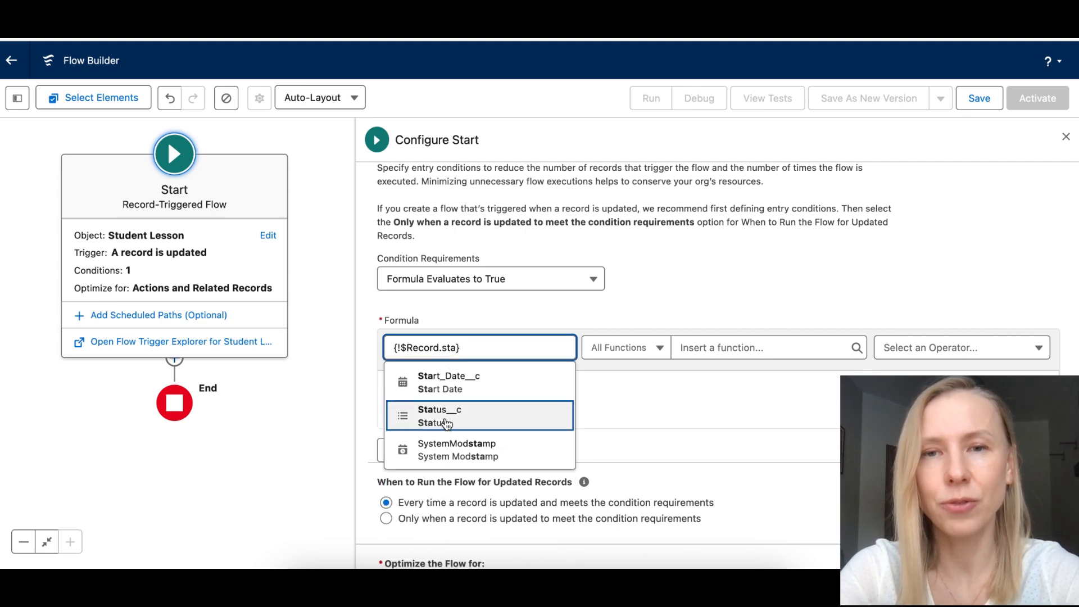
click(443, 414)
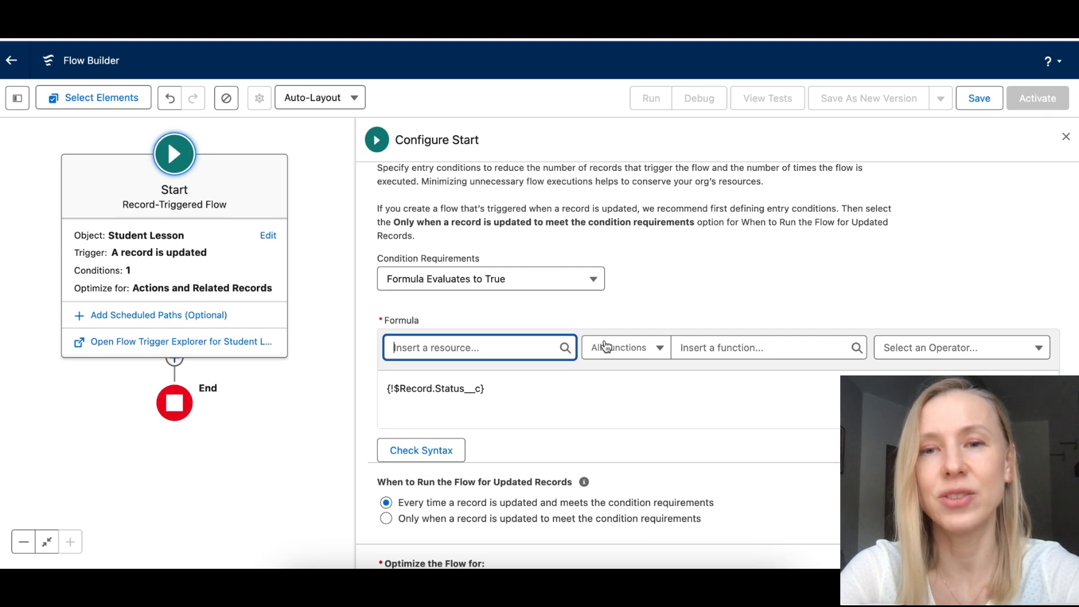
Find the ISCHANGED function among all functions and insert it into the entry condition formula
click(700, 348)
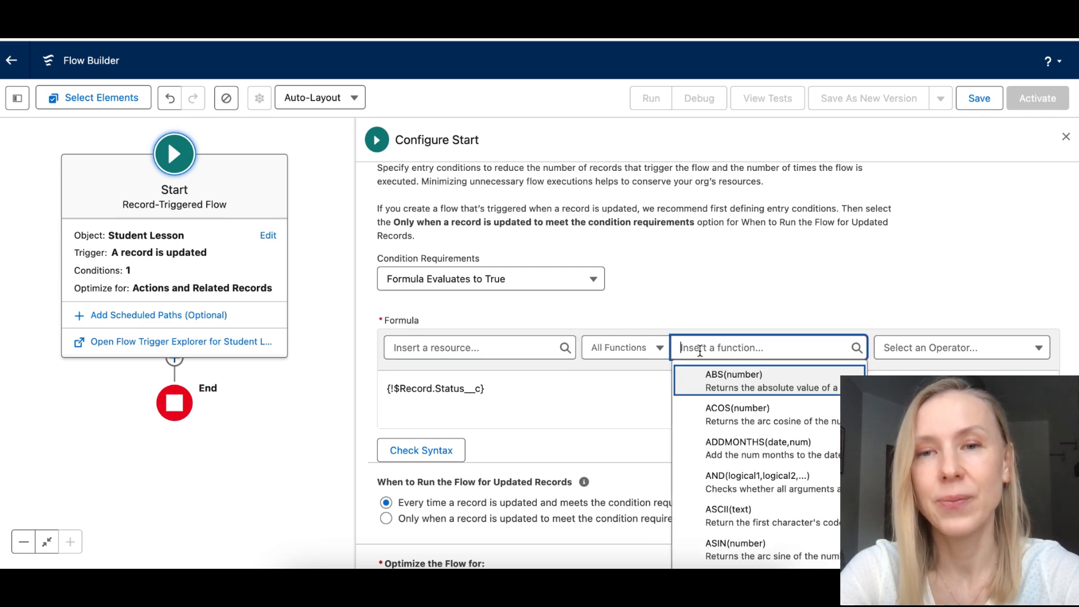
text(ad)
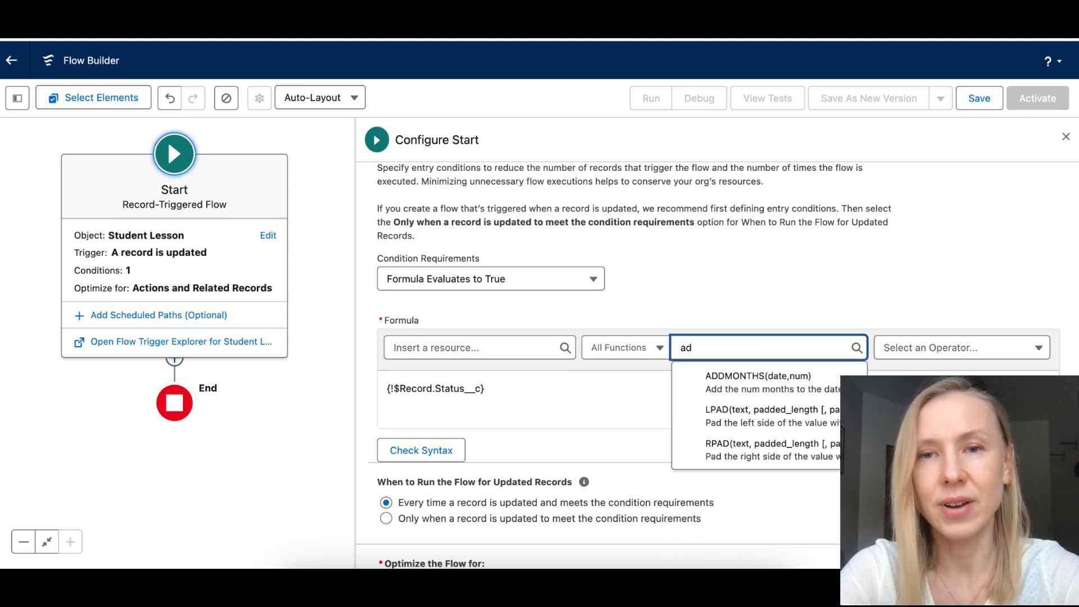
key(BackSpace)
key(BackSpace)
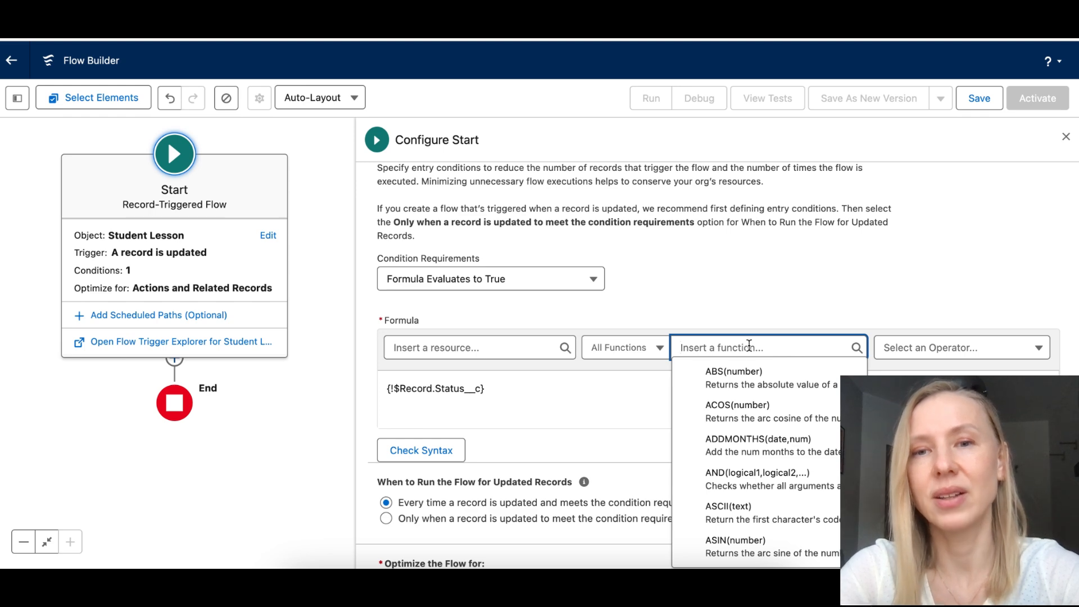
text(is)
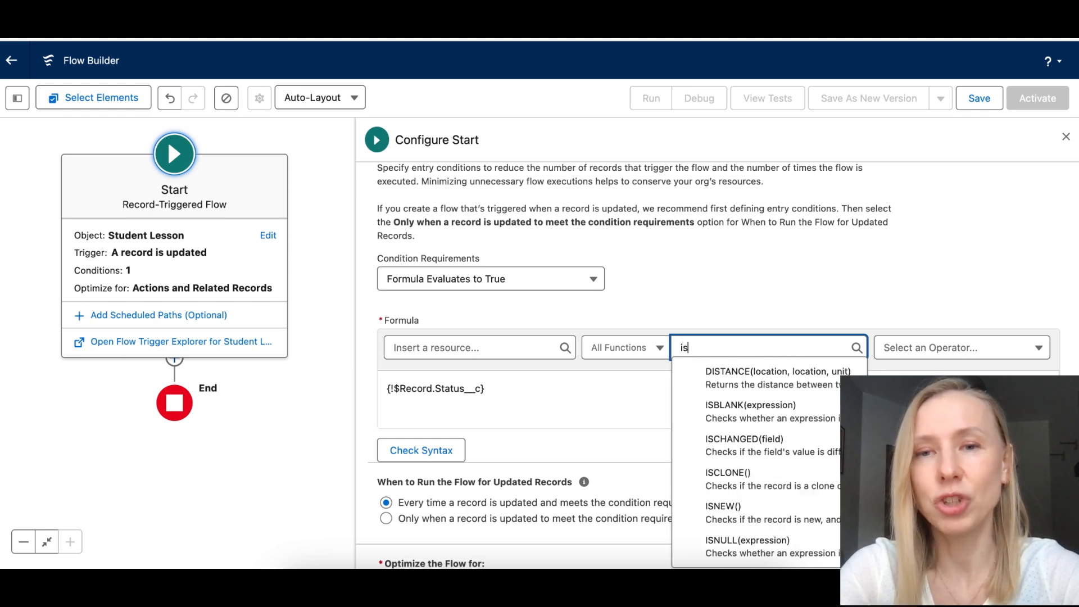
text(c)
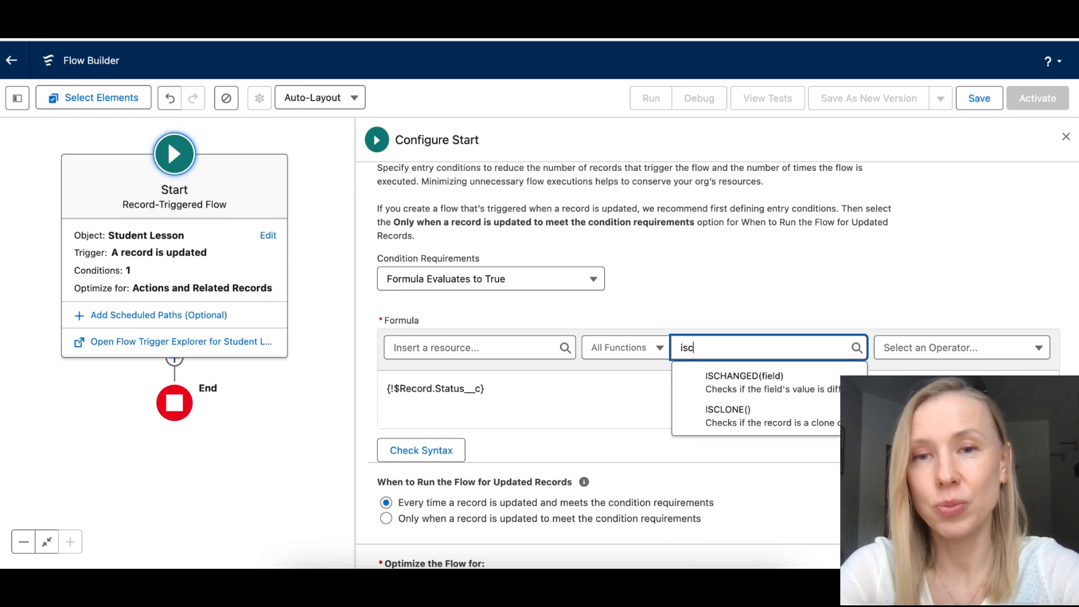
click(774, 392)
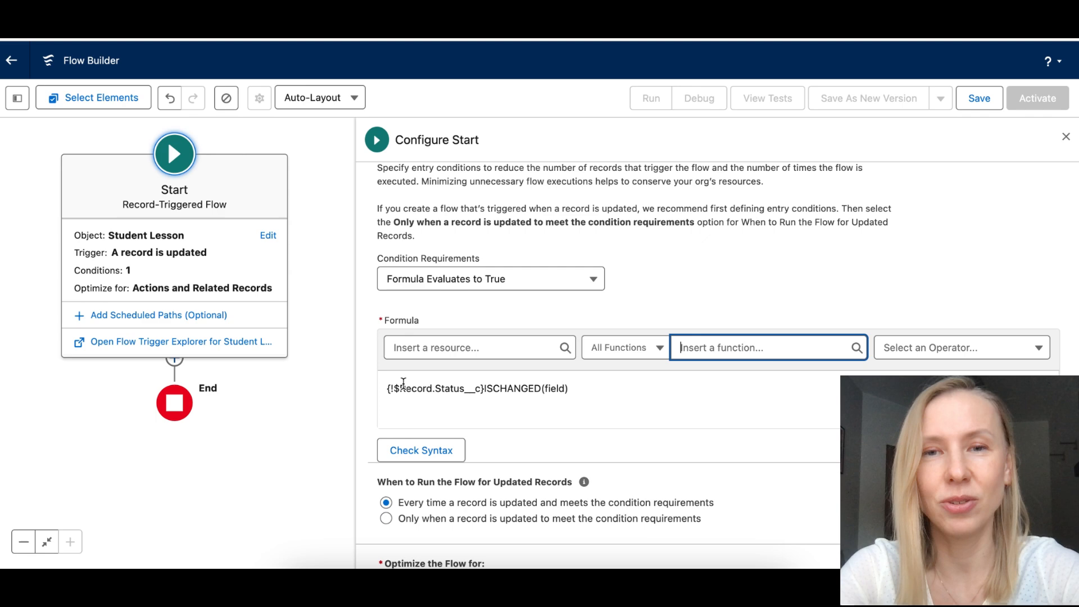
Move the Status field reference inside ISCHANGED in place of its field placeholder so the formula reads ISCHANGED({!$Record.Status__c})
drag(385, 389, 483, 389)
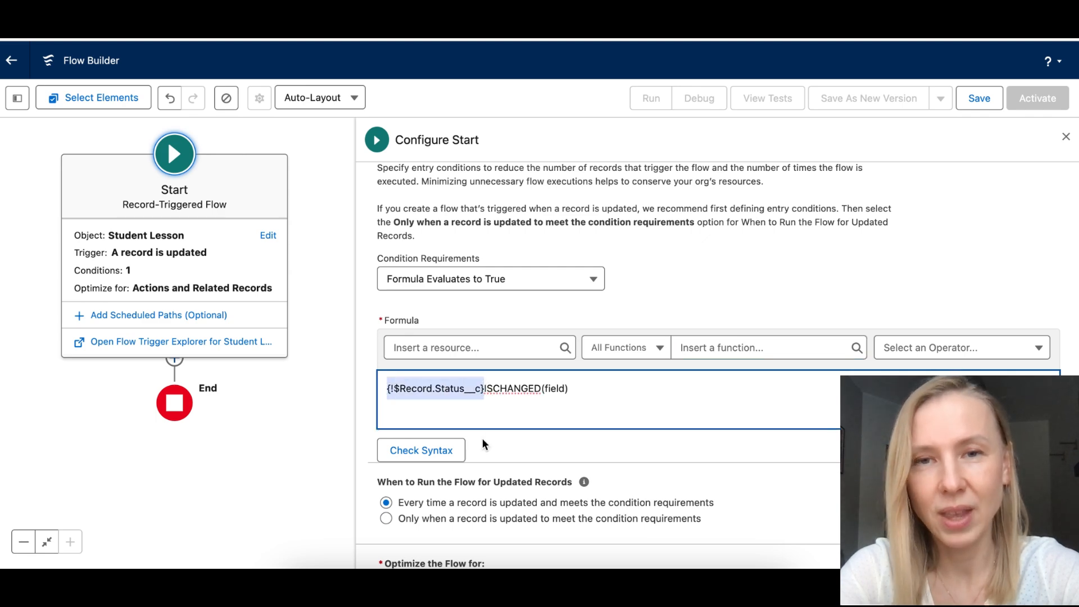
key(ctrl+x)
double_click(459, 387)
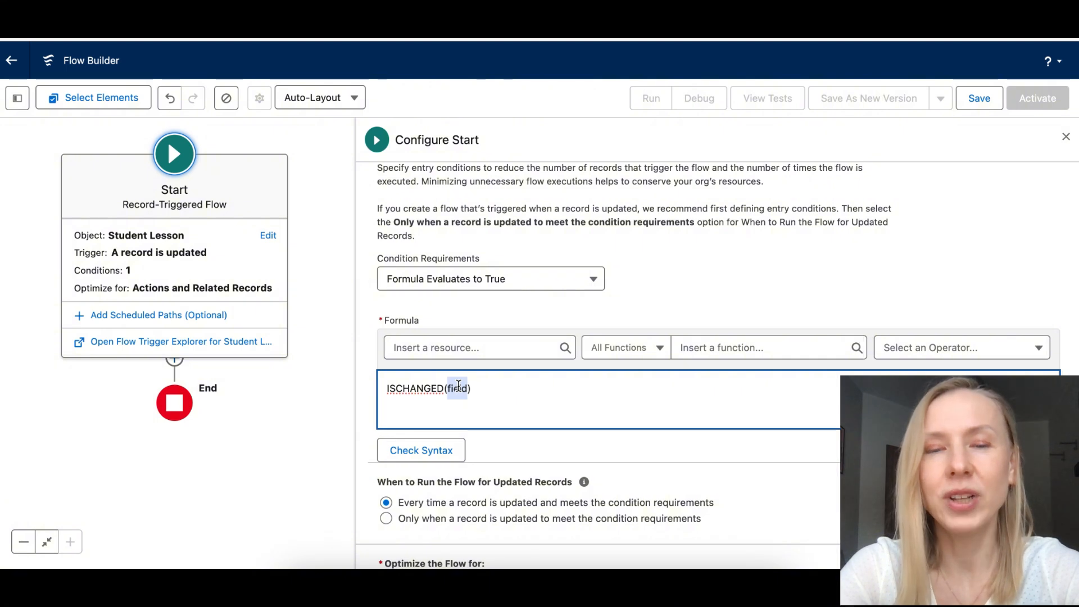
key(ctrl+v)
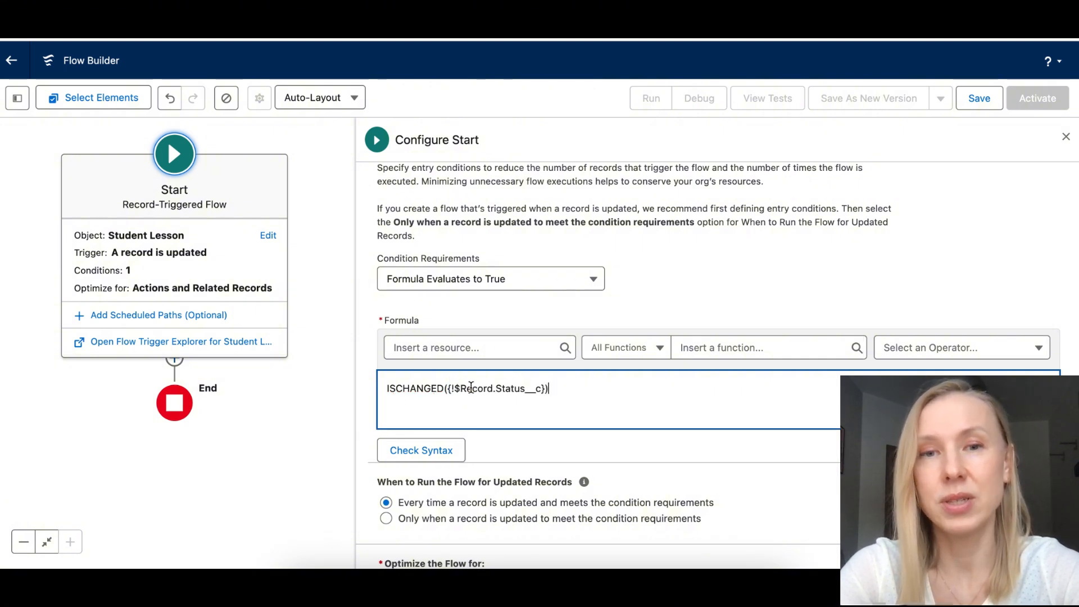
drag(460, 389, 535, 389)
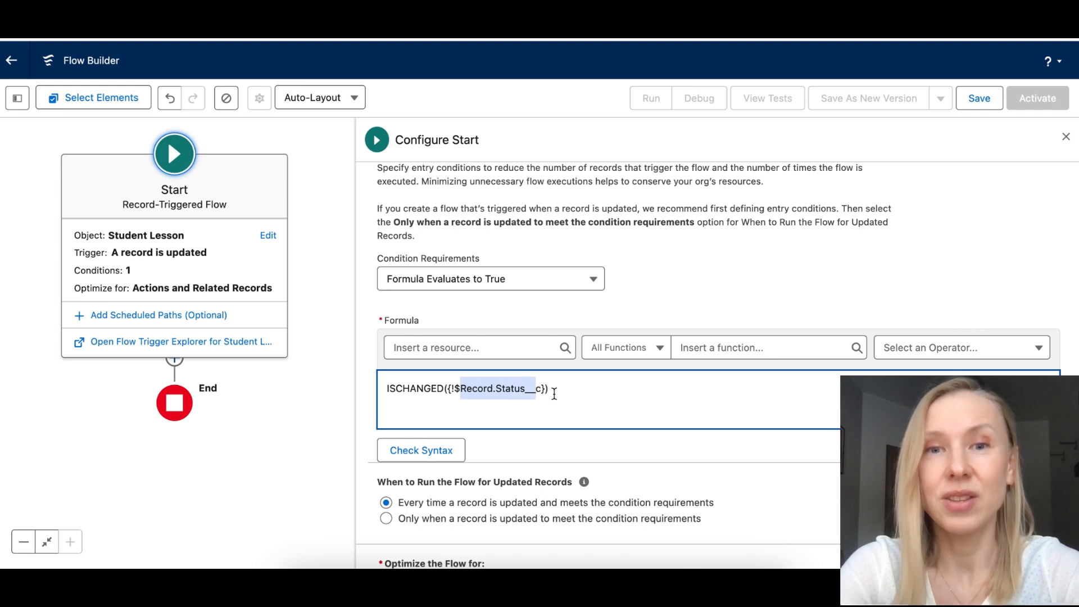
click(623, 397)
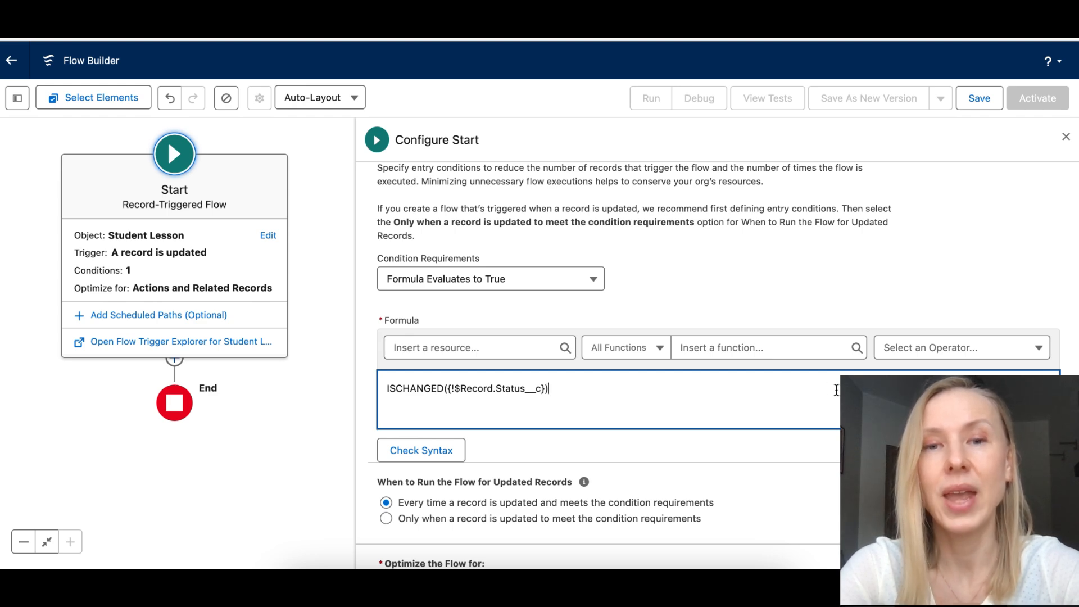
Set the flow to run every time a record is updated and meets the condition requirements, save it and dismiss the error list
scroll(836, 391, down, 3)
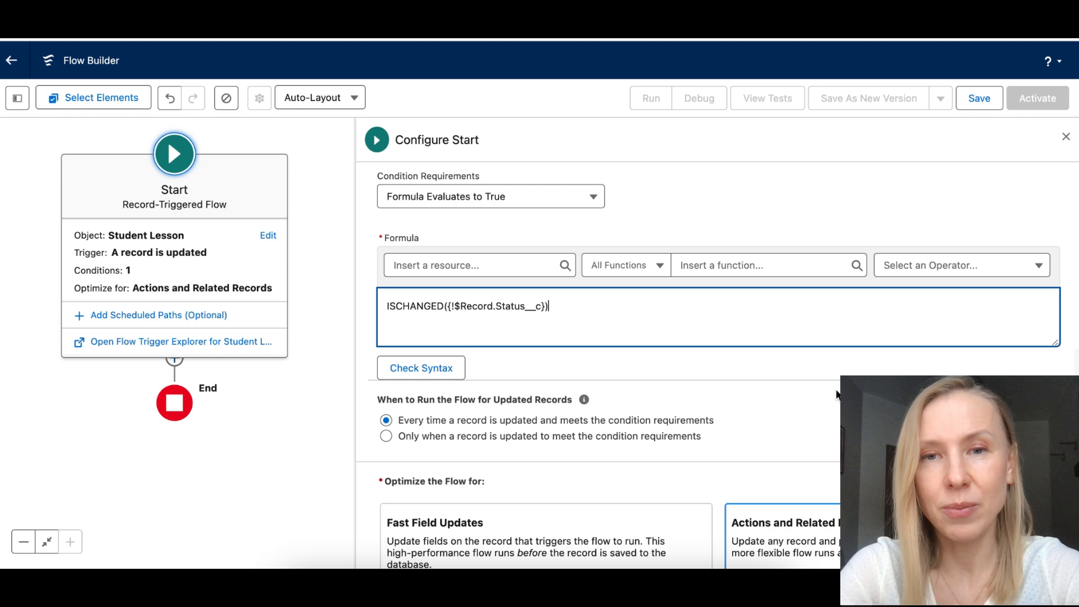
scroll(836, 394, down, 2)
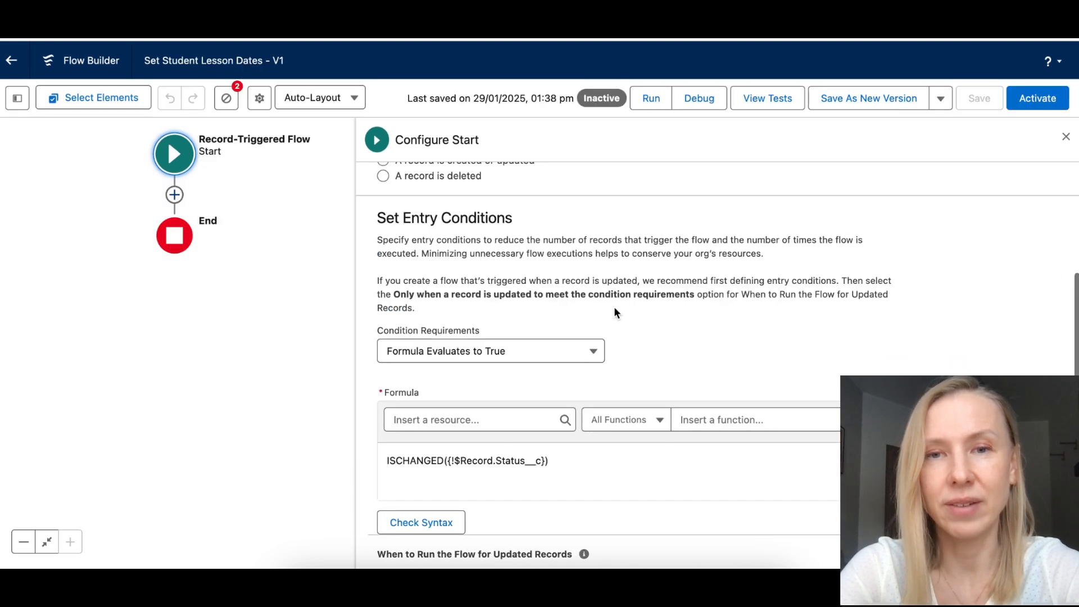
scroll(613, 305, down, 7)
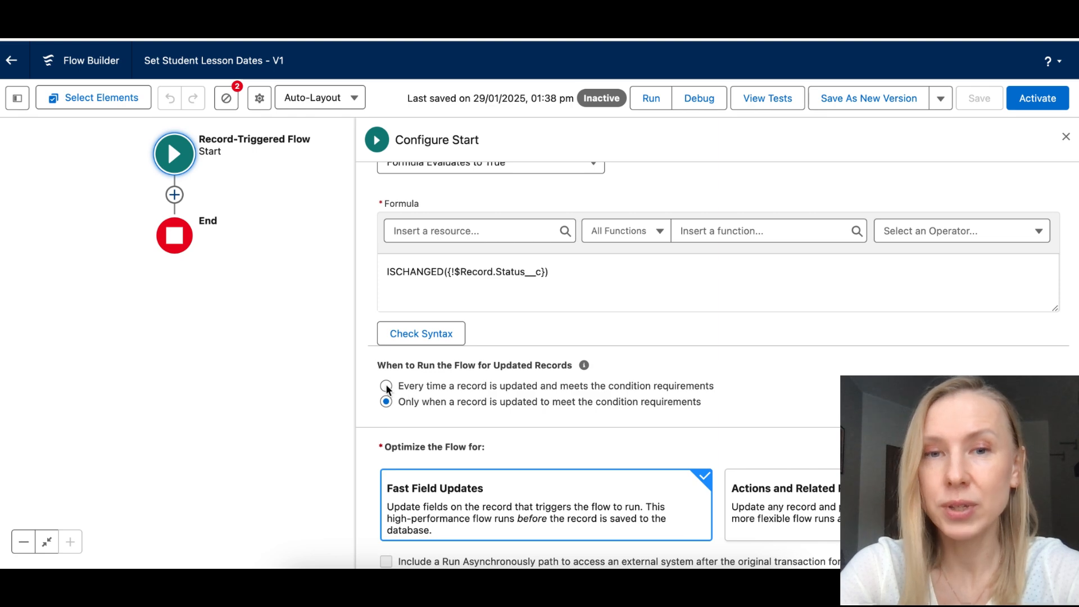
click(386, 386)
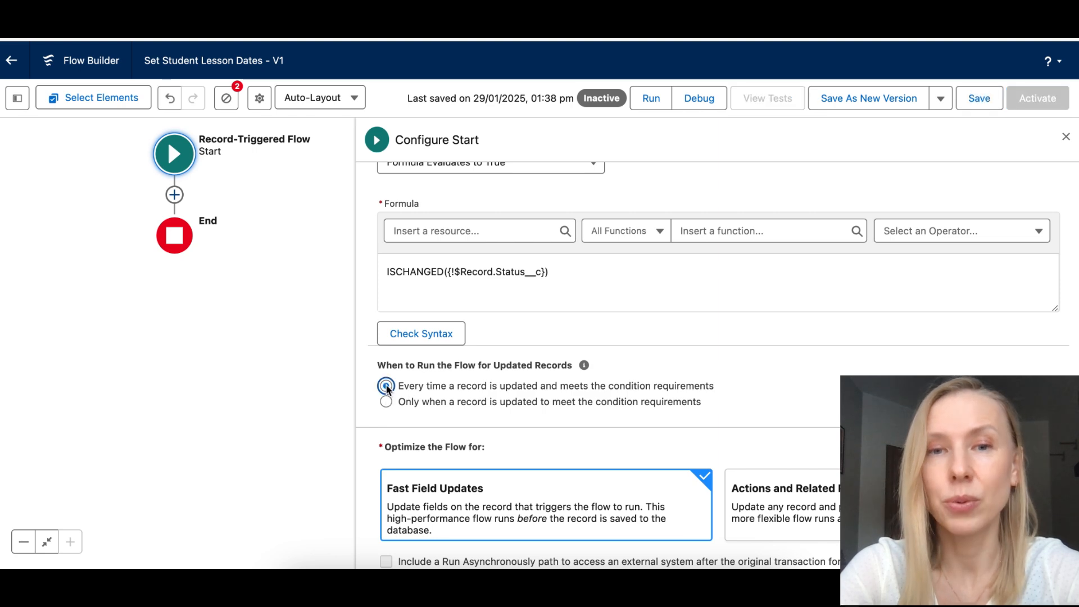
click(970, 98)
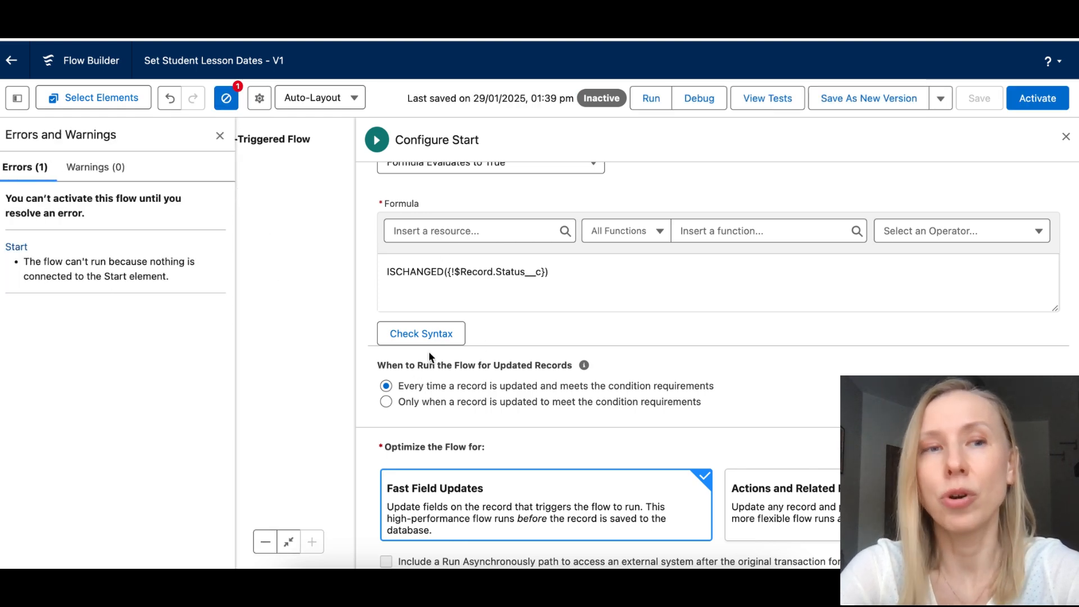
scroll(428, 350, up, 1)
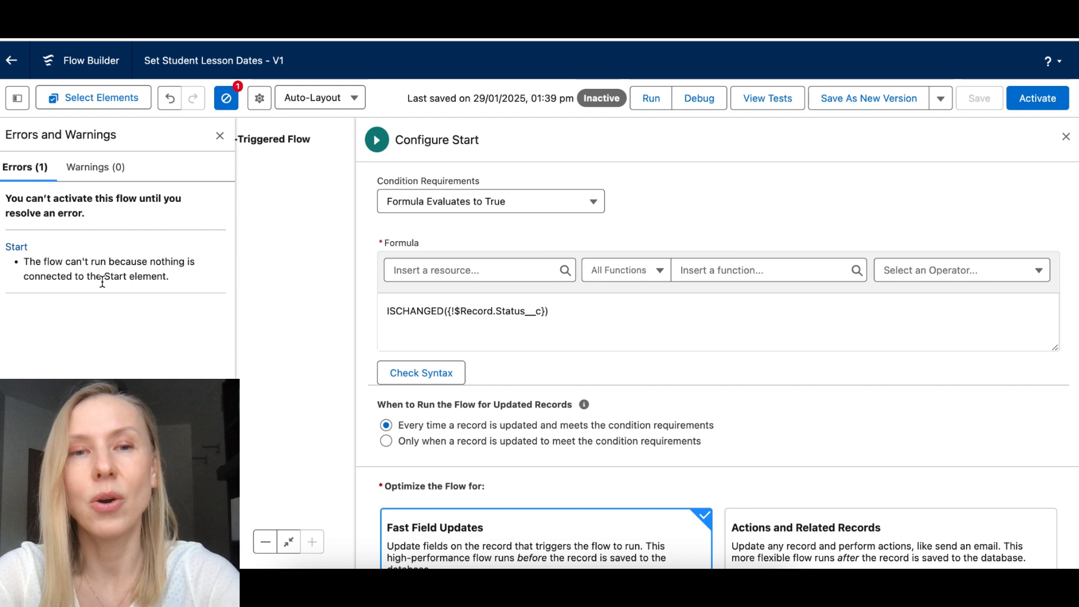
click(219, 136)
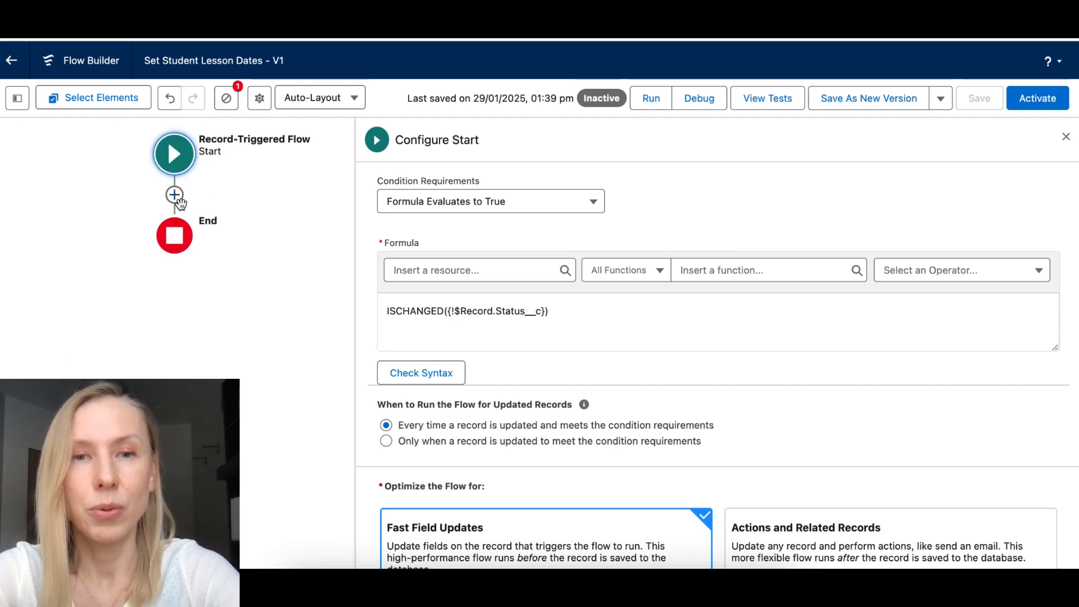
Add a Decision element directly after the Start element and label it "What is the Status"
click(175, 195)
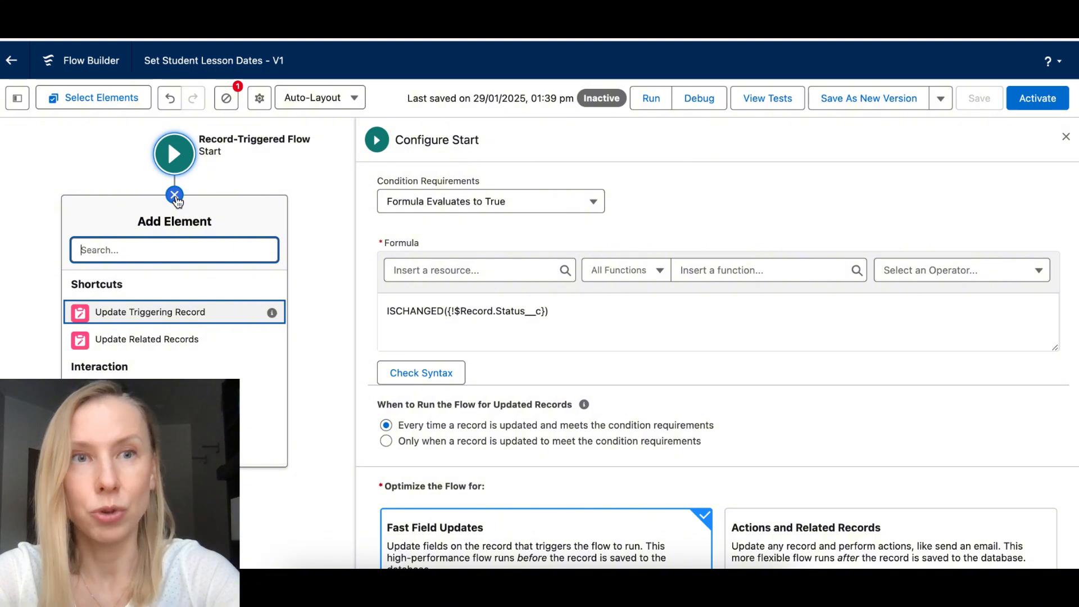
scroll(117, 286, down, 5)
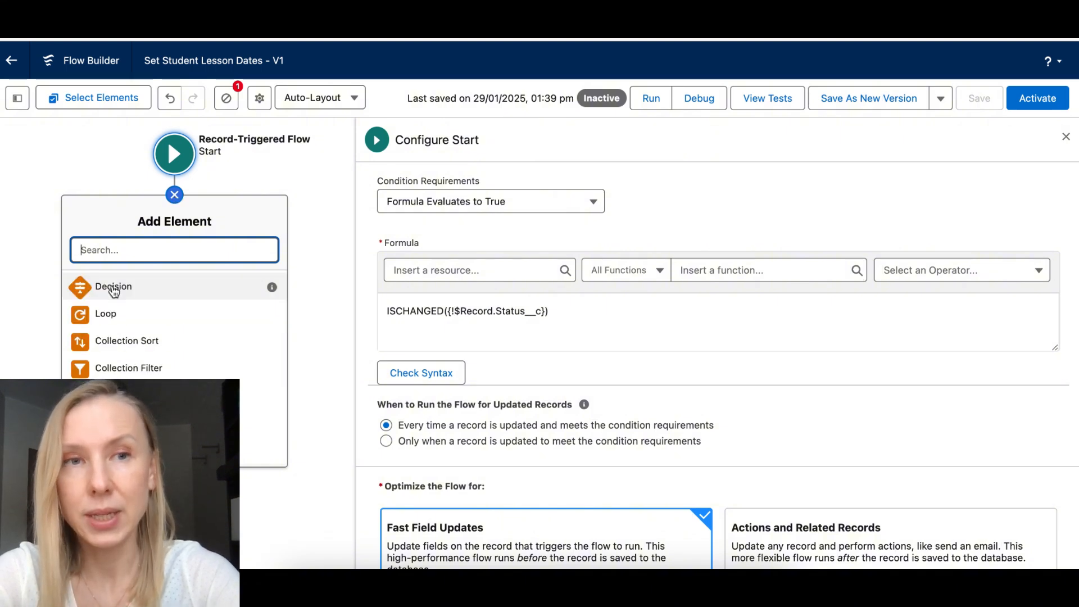
click(114, 290)
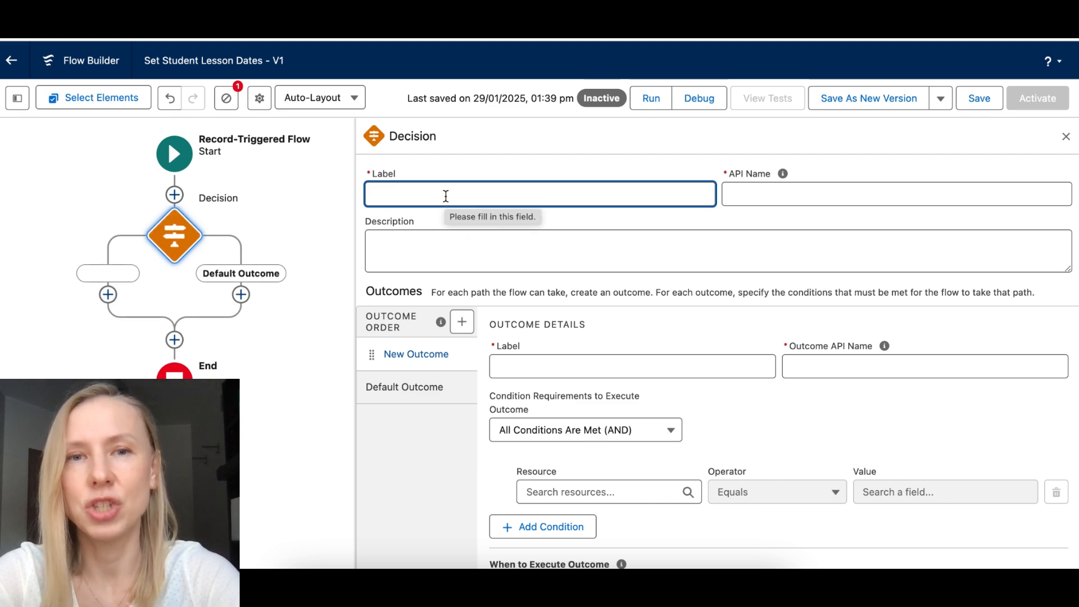
text(What )
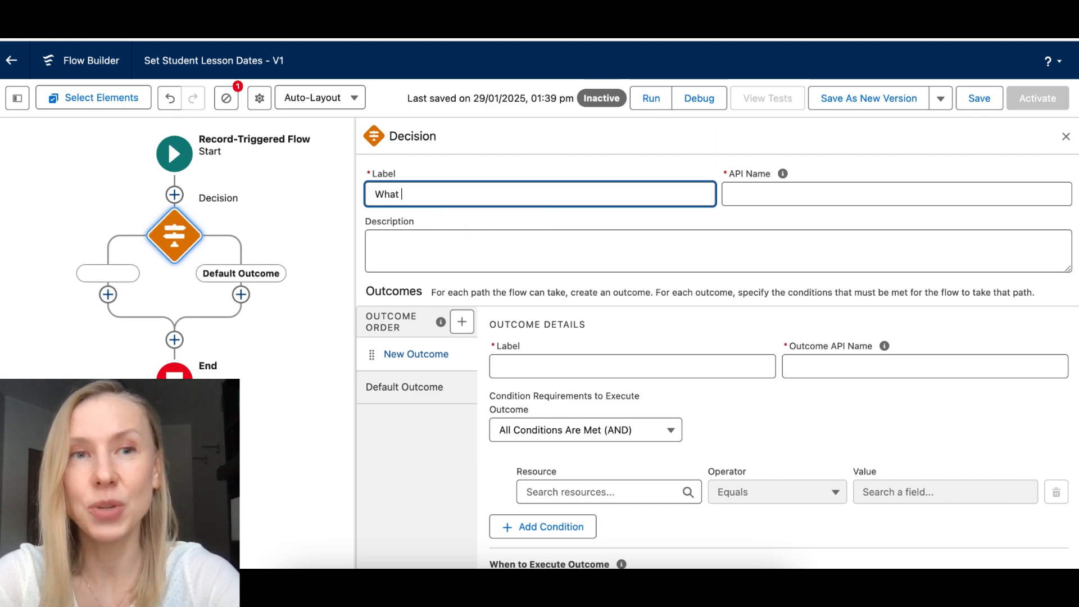
text(is the S)
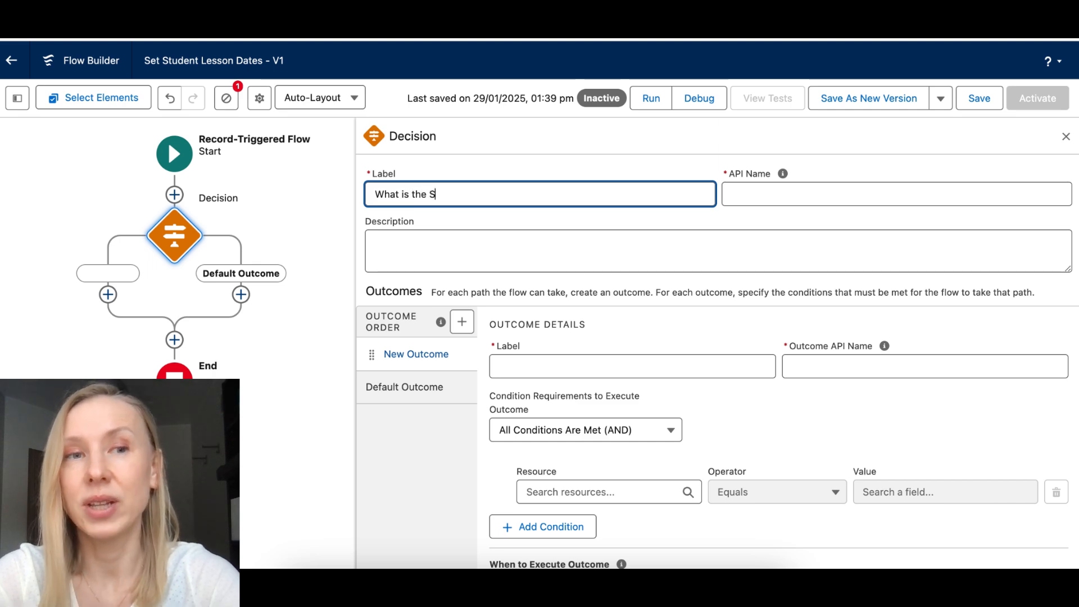
text(tatus)
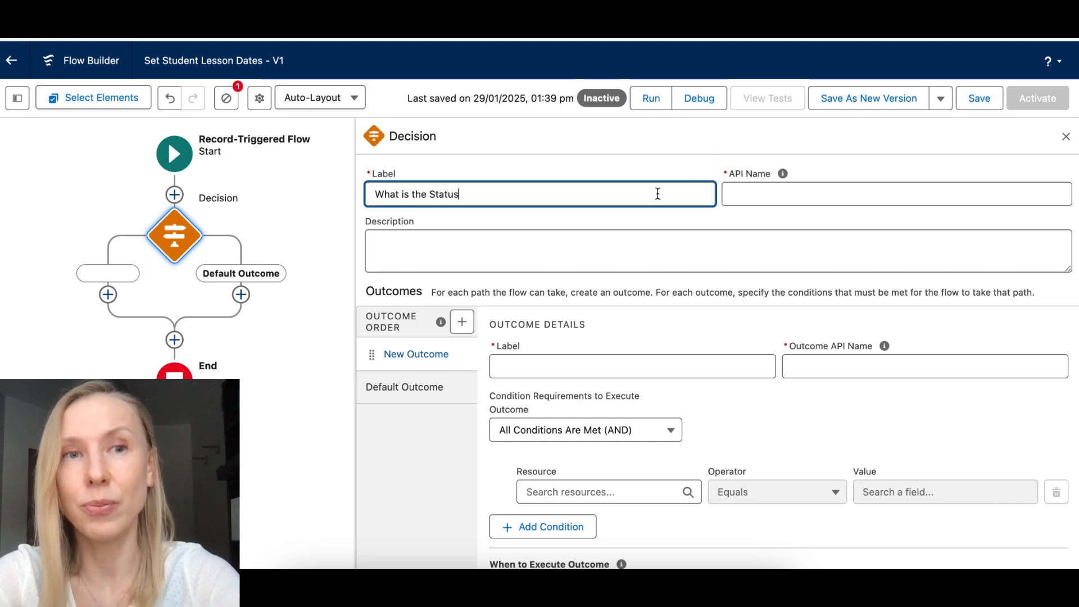
click(783, 195)
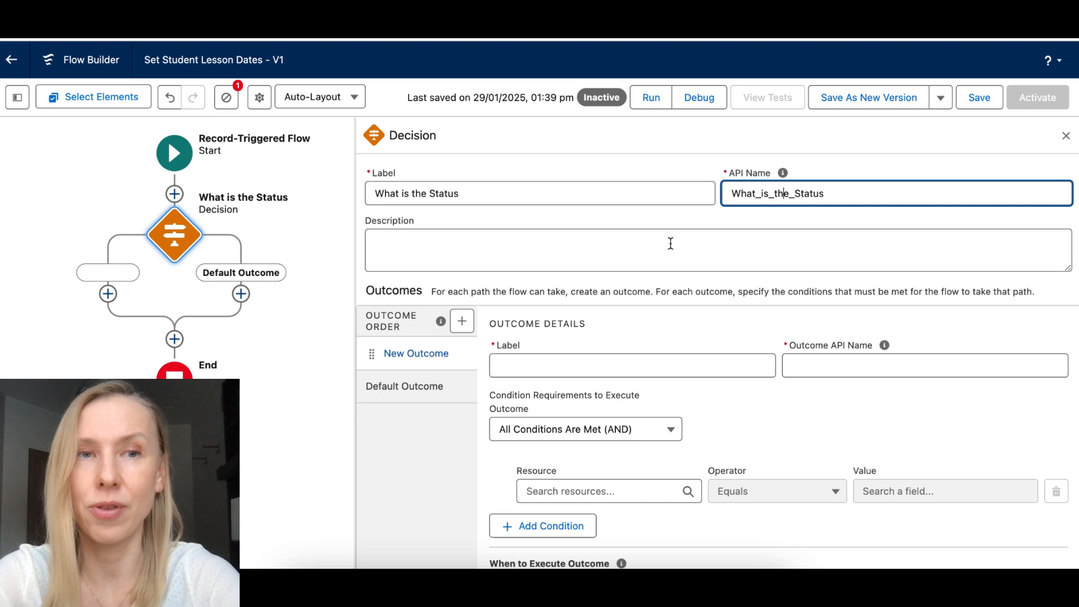
Give the What is the Status decision the description "Check if it's In Progress or Completed"
click(670, 243)
text(C)
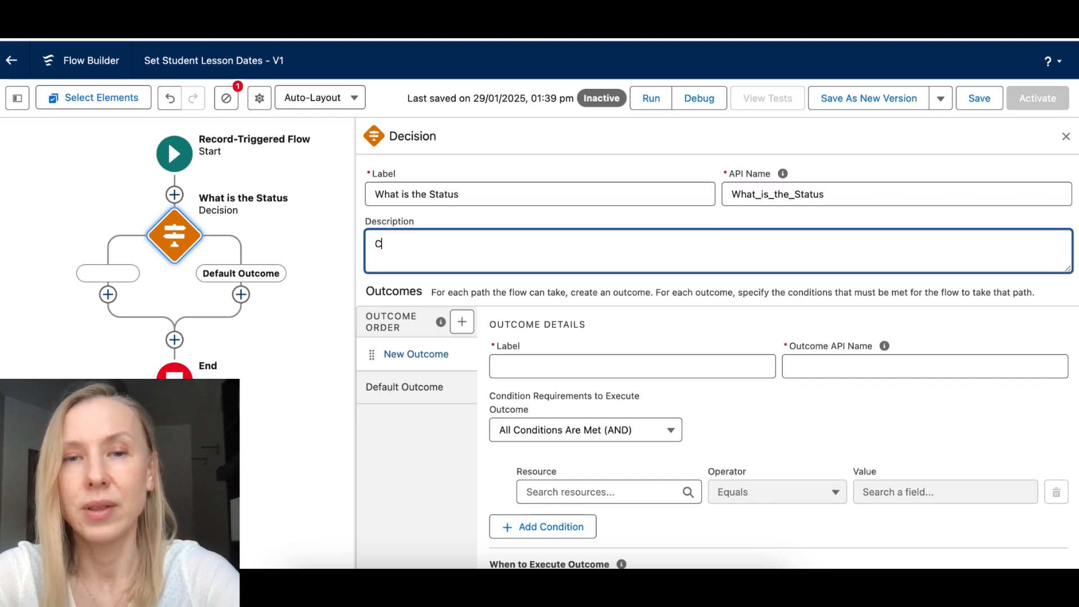
text(heck if )
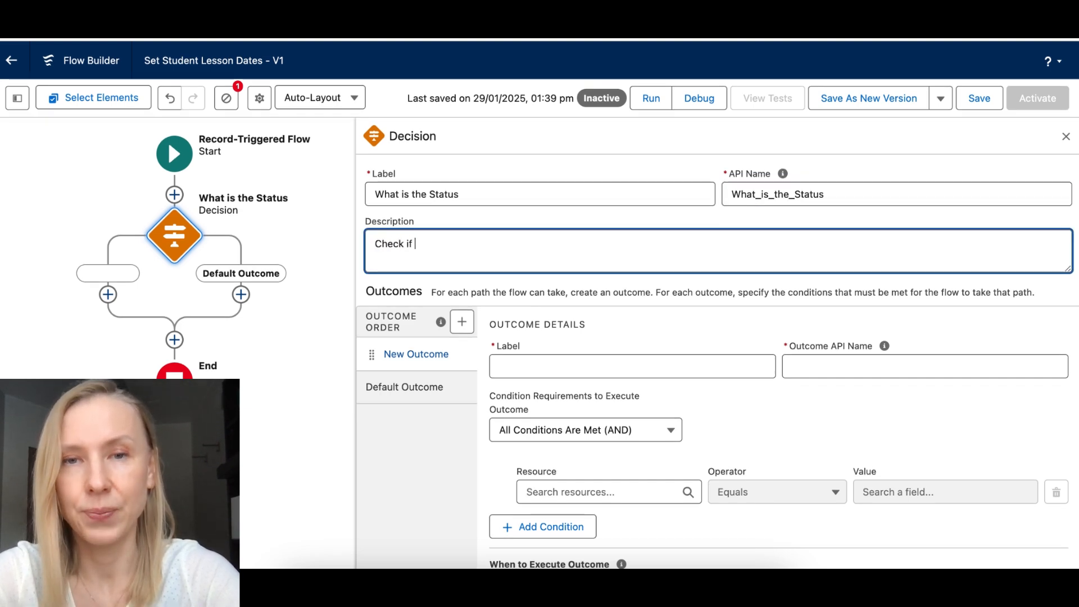
text(it)
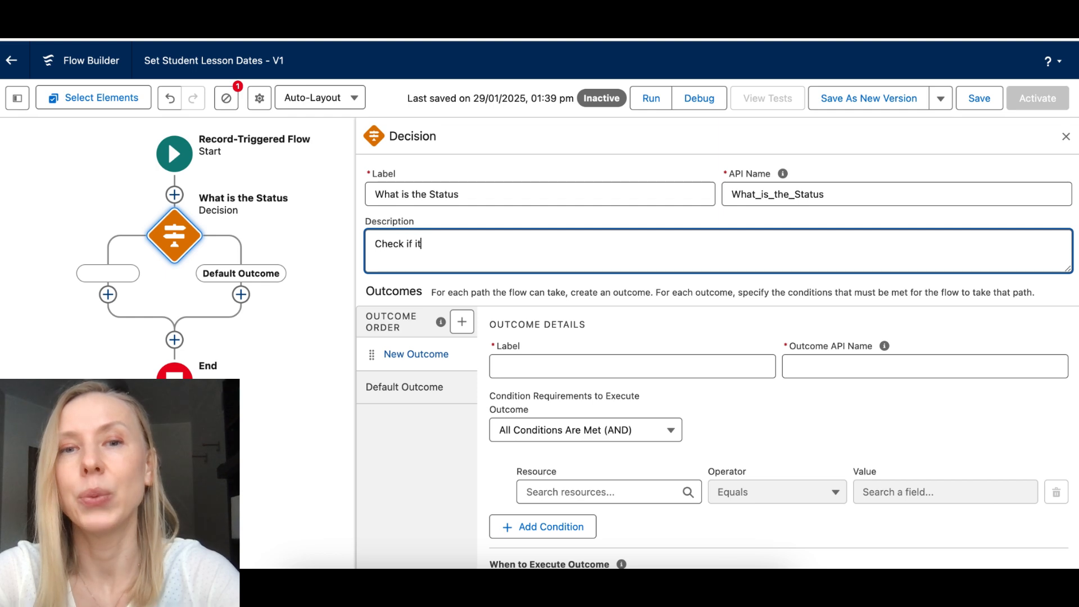
text('s )
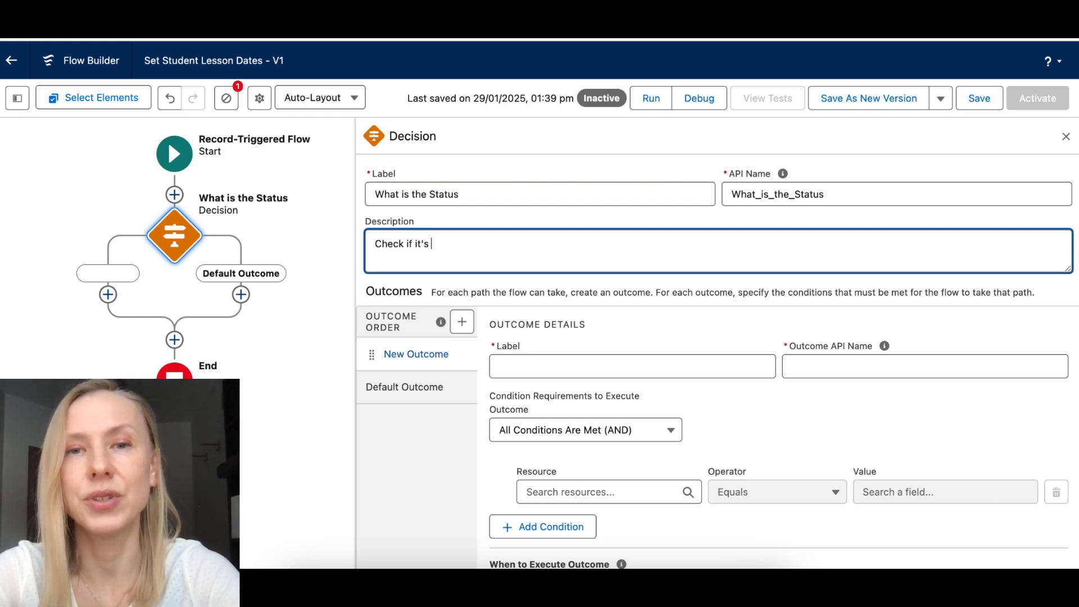
text(In Pr)
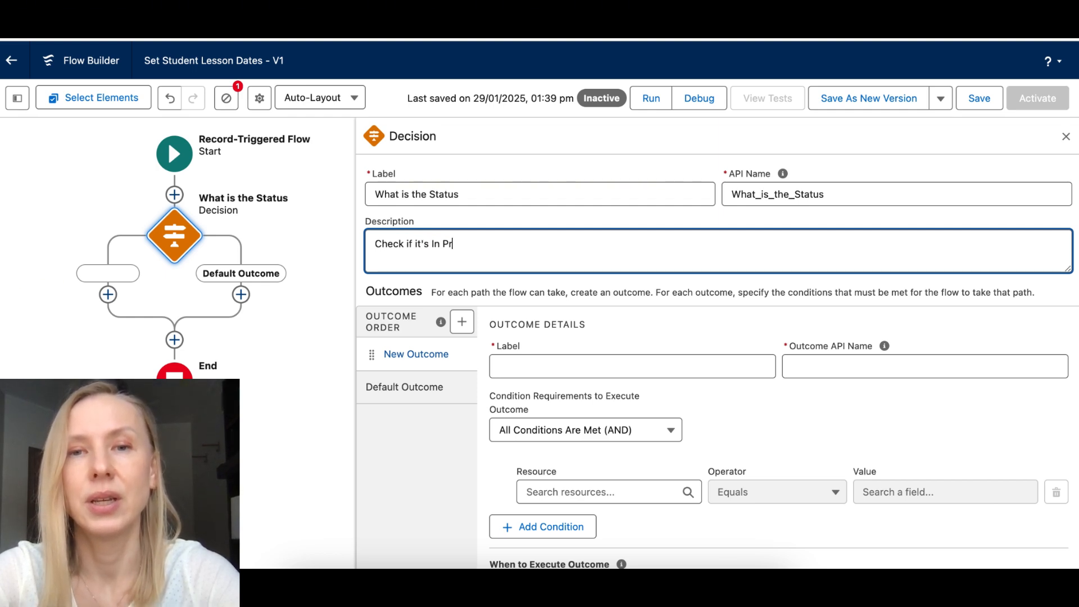
text(ogress o)
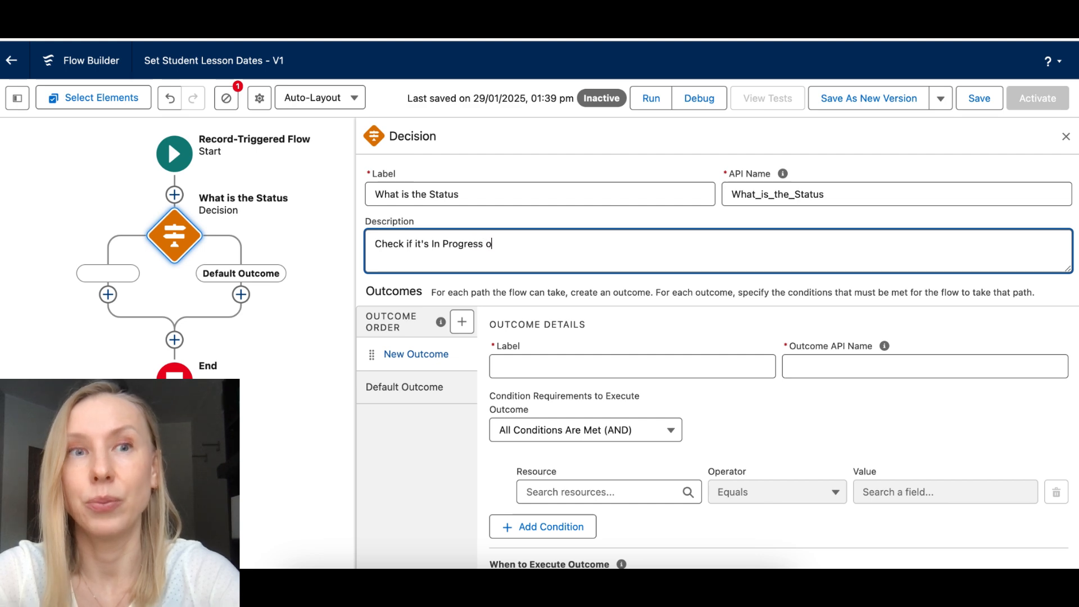
text(r Completed)
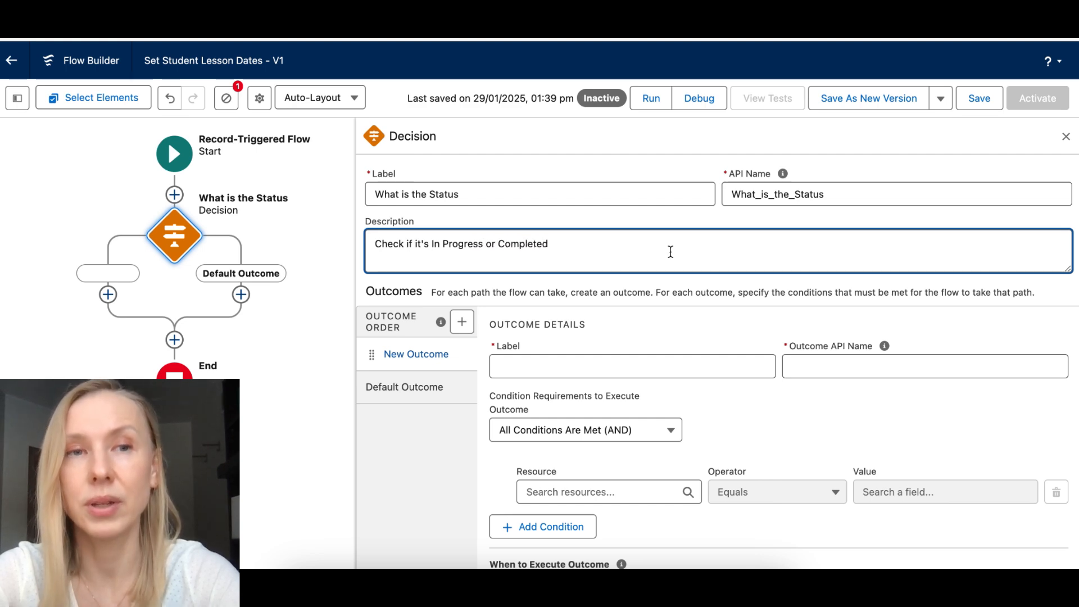
Label the first outcome of the What is the Status decision "In Progress" and let its API name fill in
scroll(694, 315, down, 1)
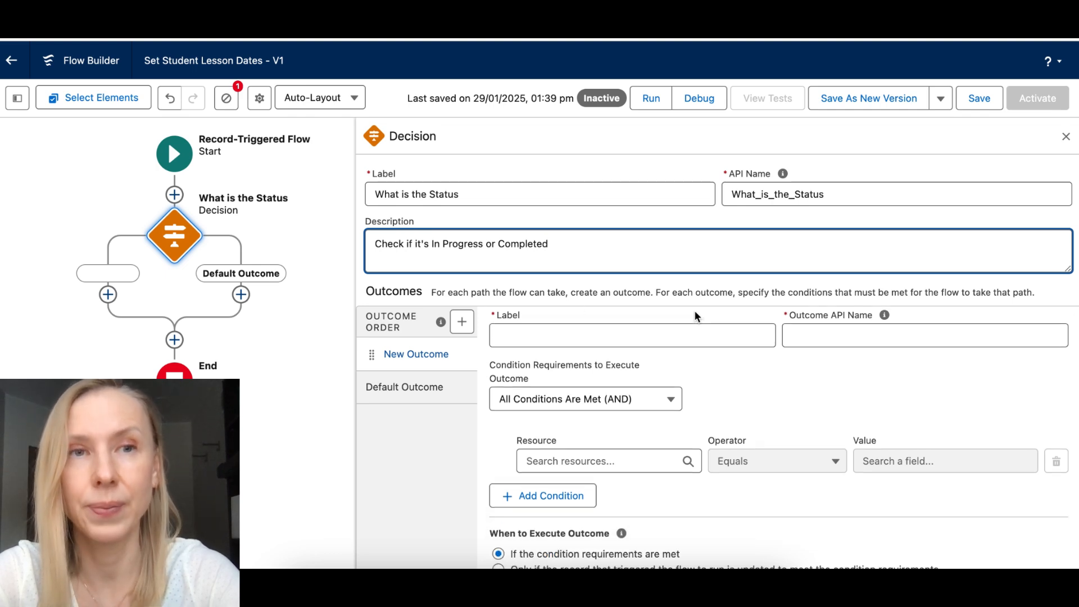
scroll(676, 367, up, 1)
click(675, 367)
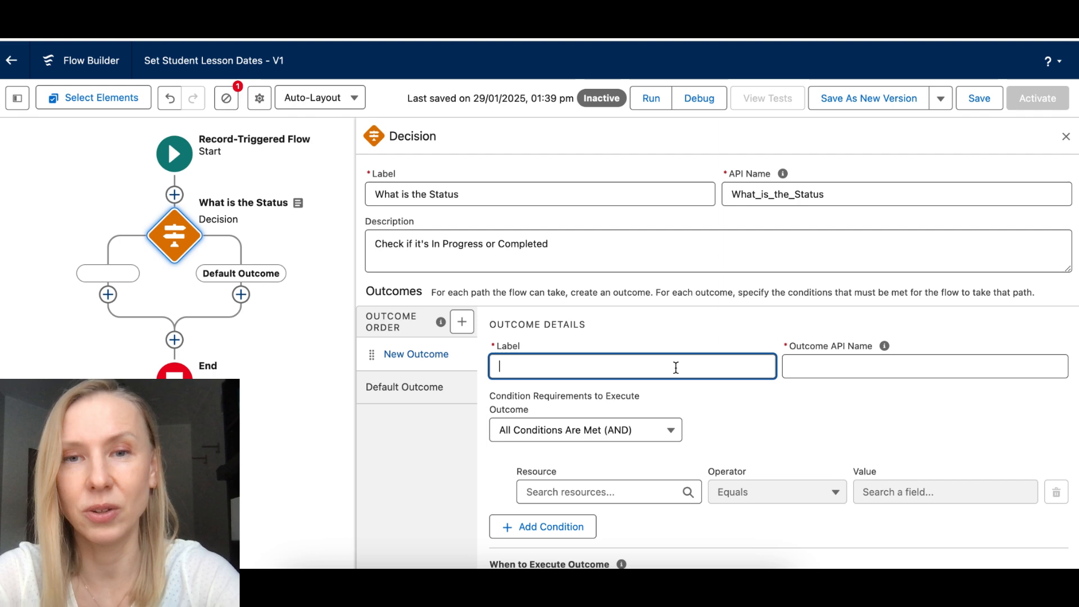
text(In Pro)
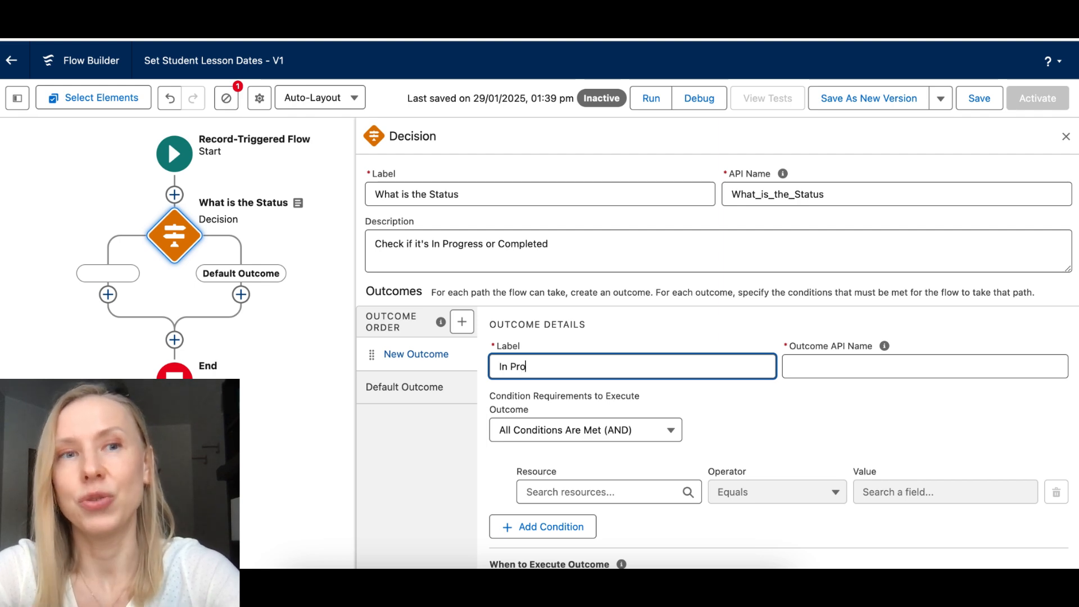
text(gress)
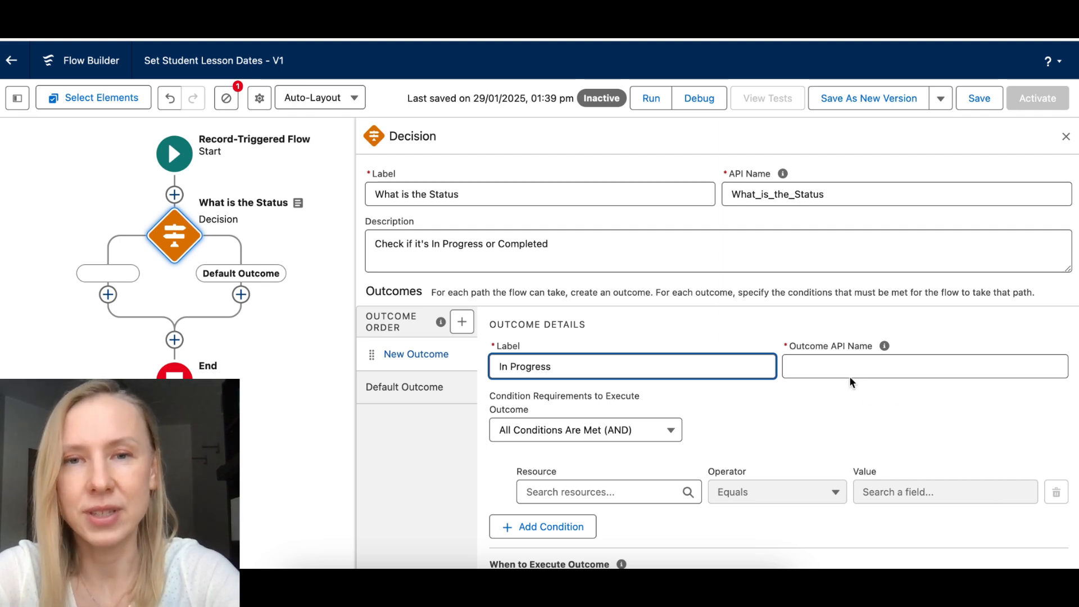
click(850, 364)
Set the In Progress outcome's condition so that the triggering Student Lesson record's Status equals the picklist value In Progress
scroll(693, 433, down, 2)
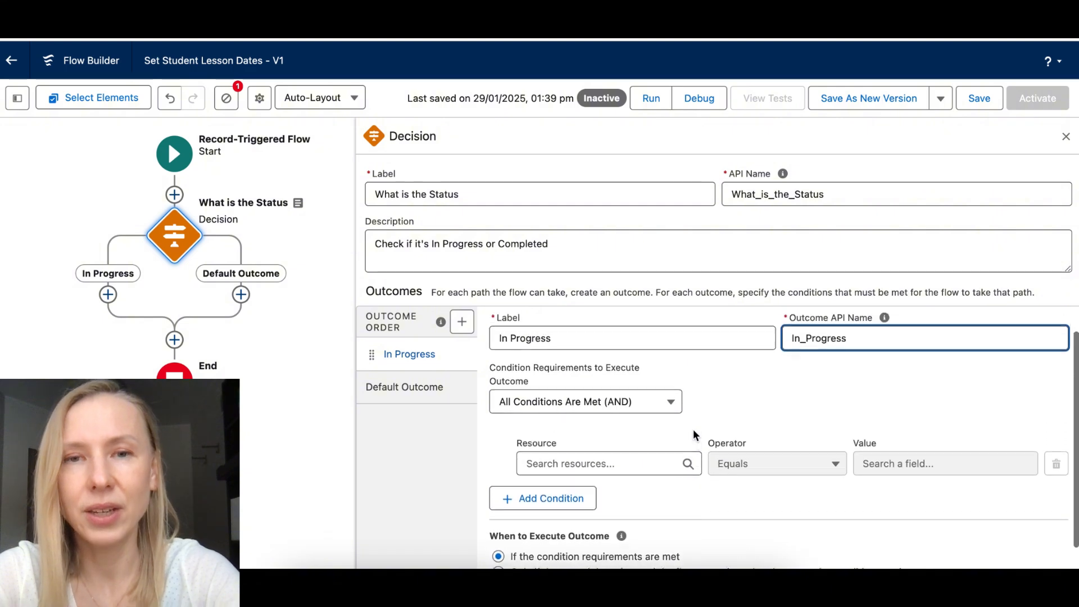
click(631, 470)
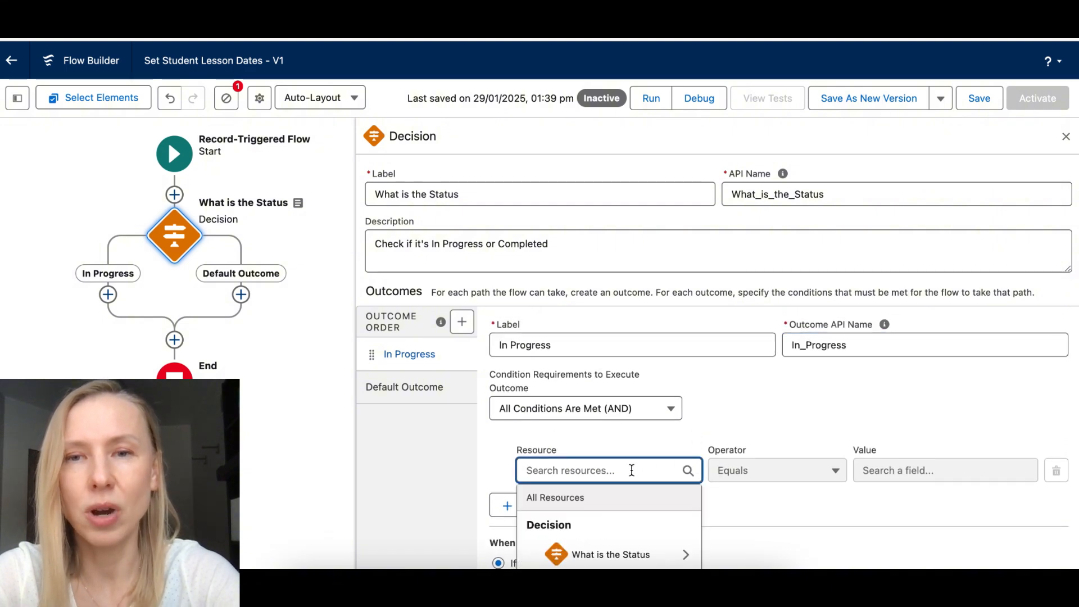
text(rec)
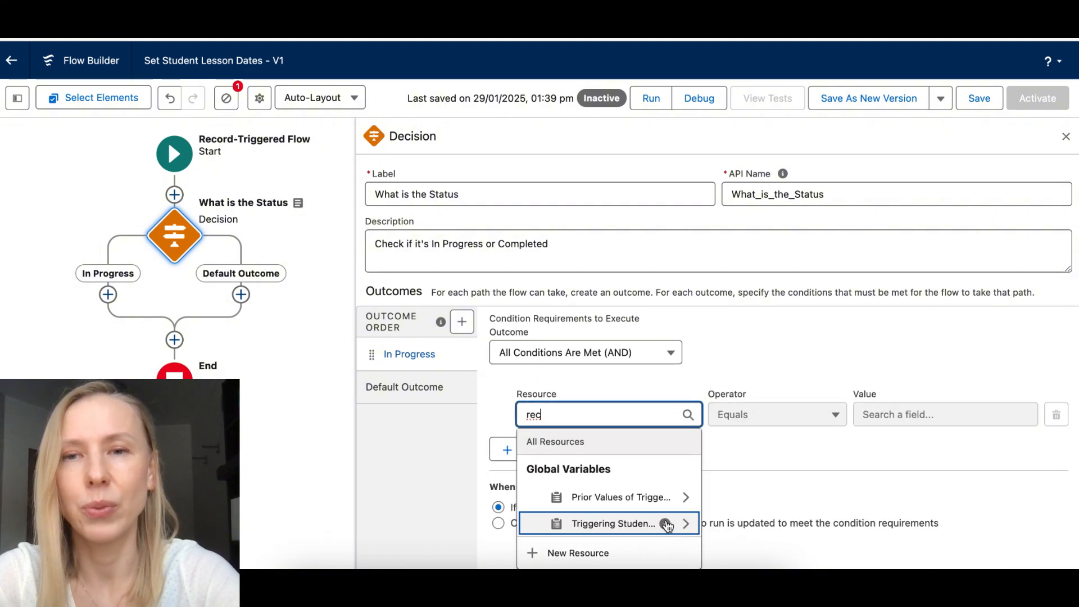
click(619, 525)
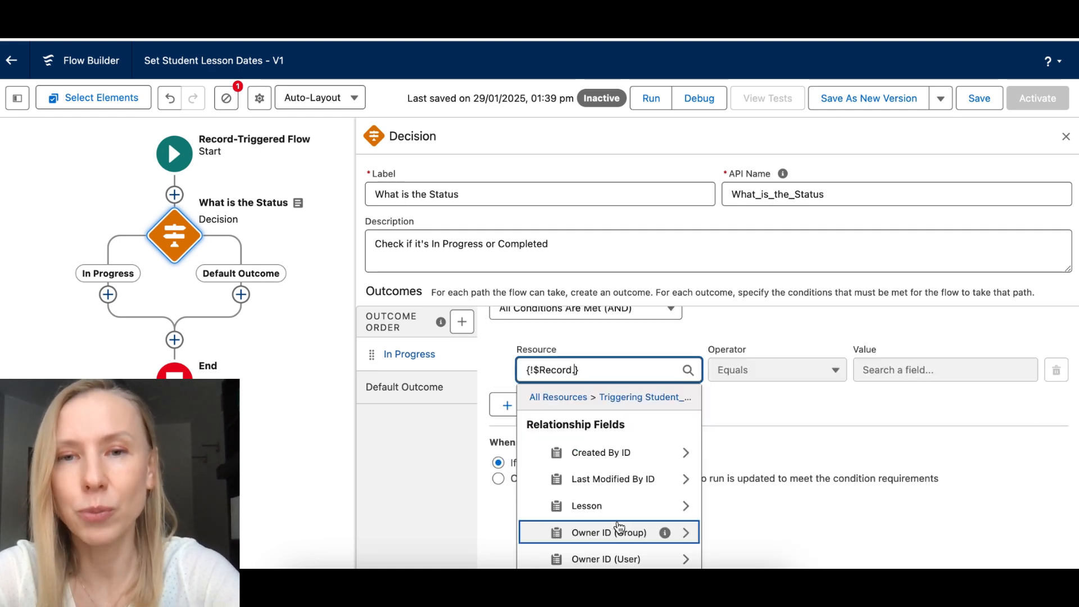
text(St)
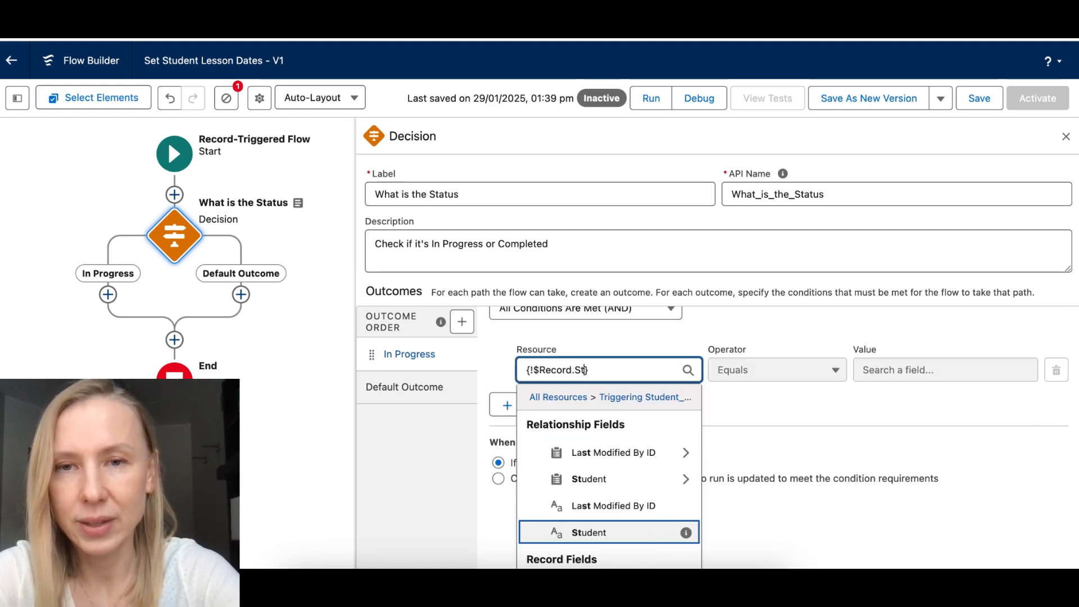
text(a)
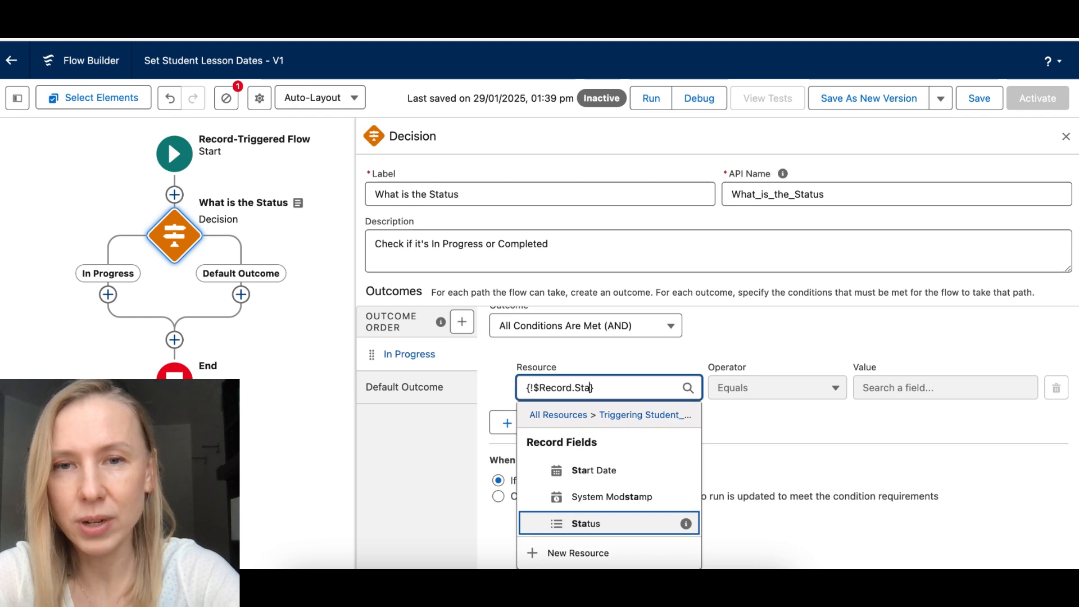
click(604, 522)
click(934, 438)
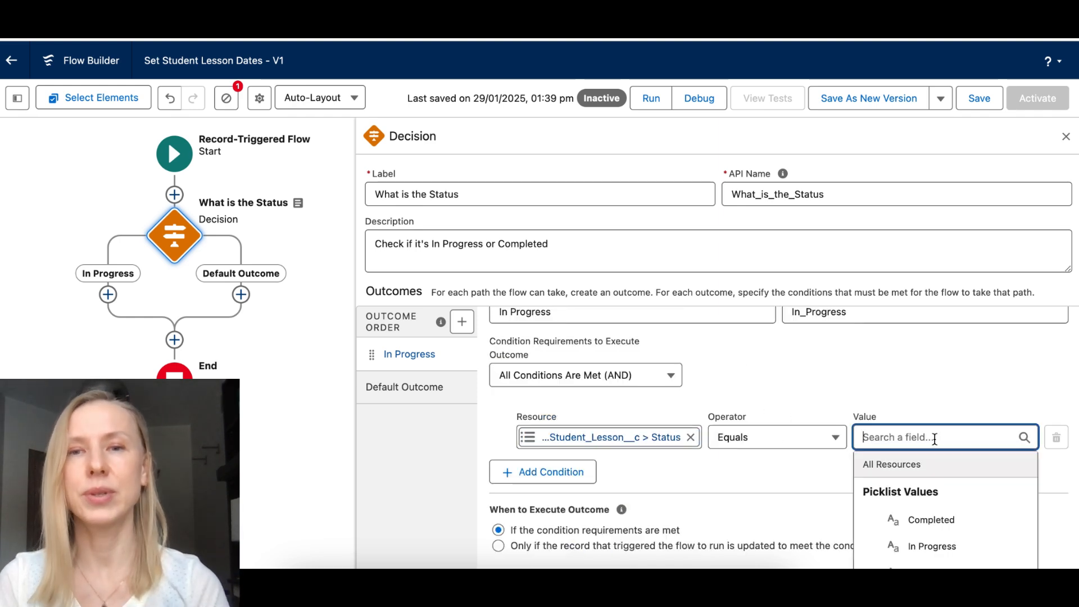
scroll(938, 497, down, 2)
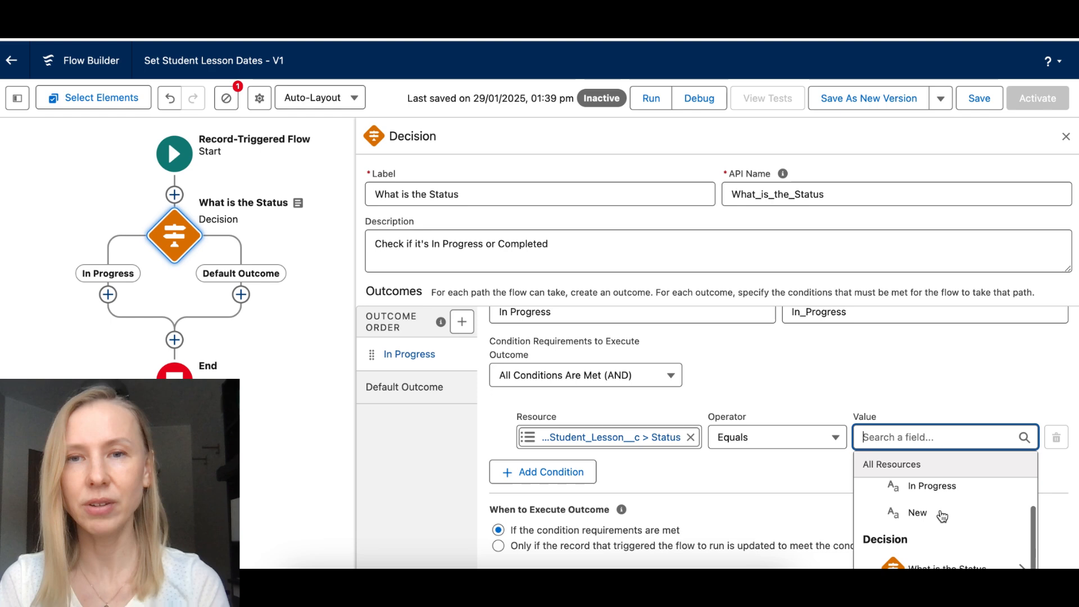
scroll(939, 513, up, 2)
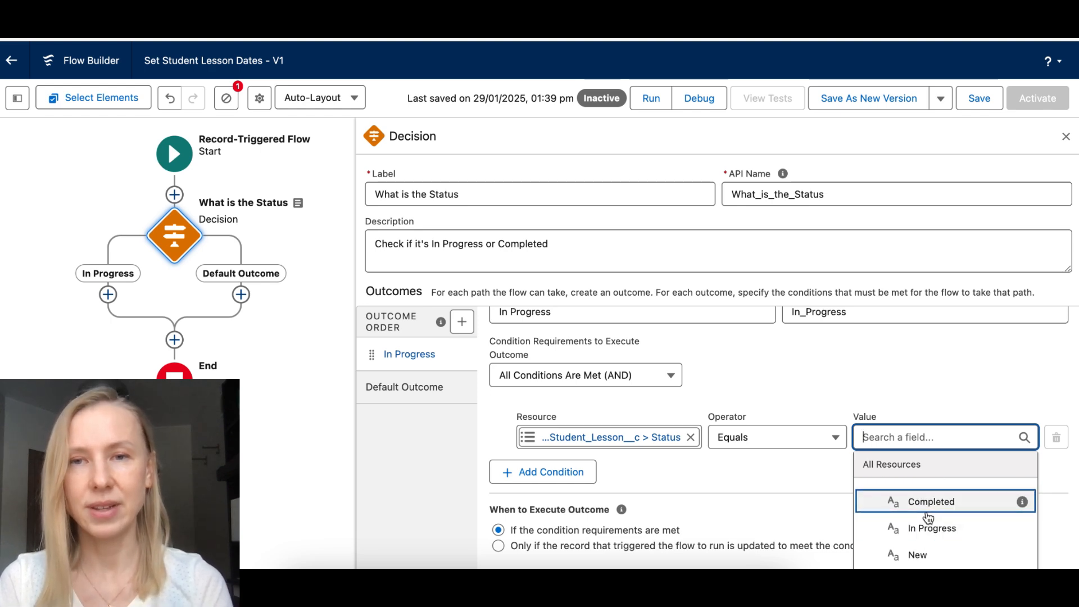
click(938, 528)
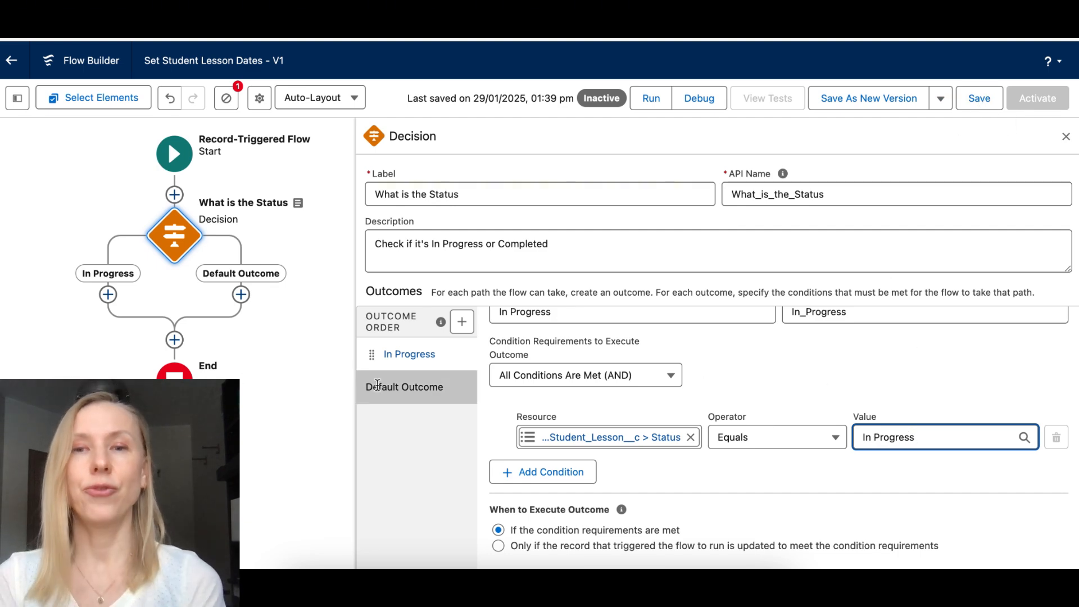
Add a second outcome to the decision, label it "Completed" and let its API name fill in
click(462, 322)
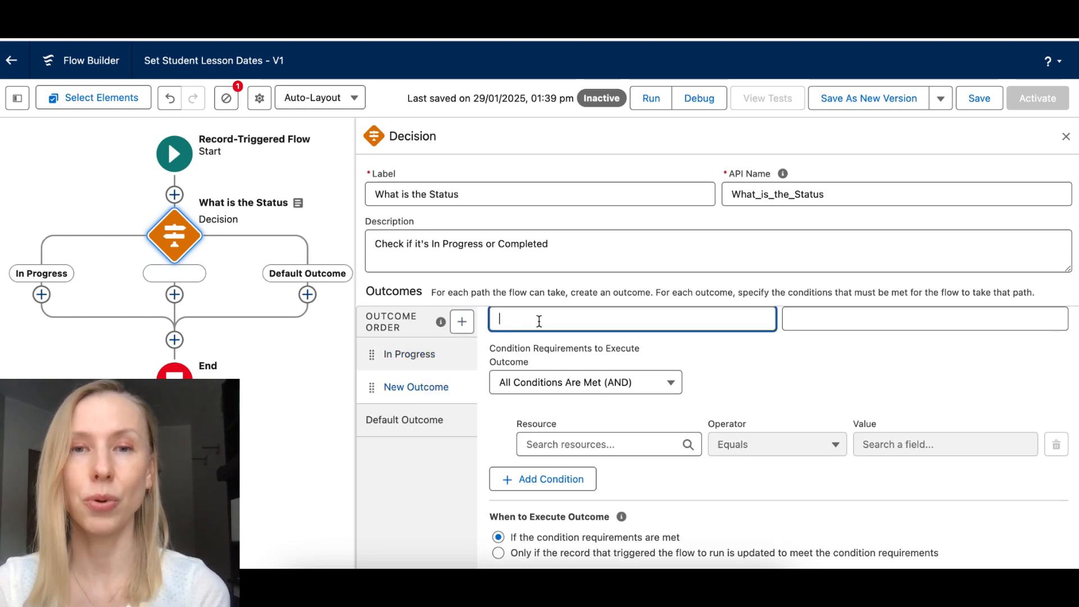
text(Completed)
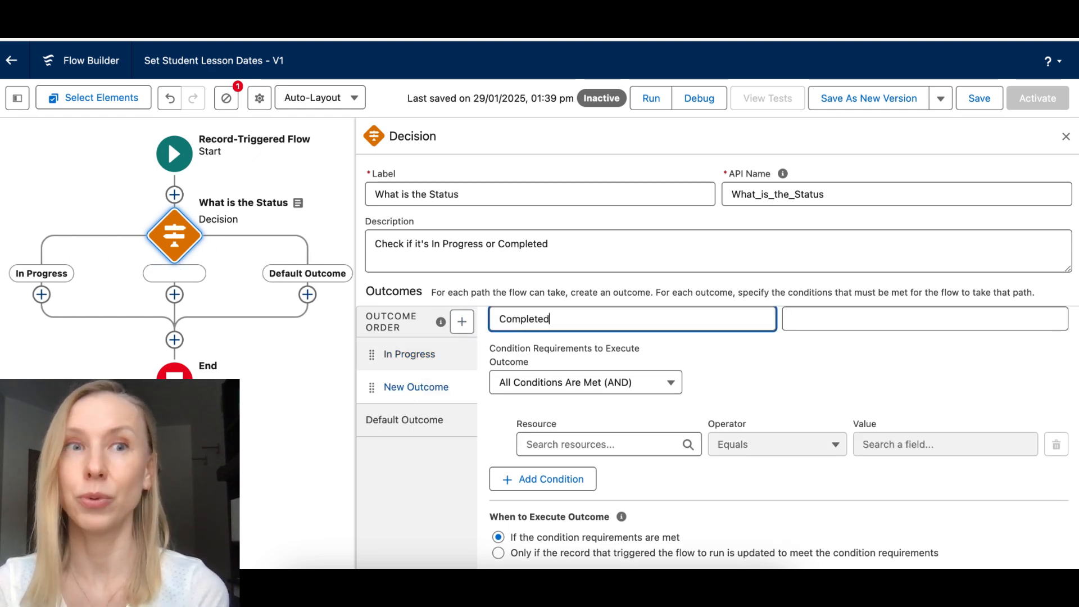
scroll(674, 352, up, 2)
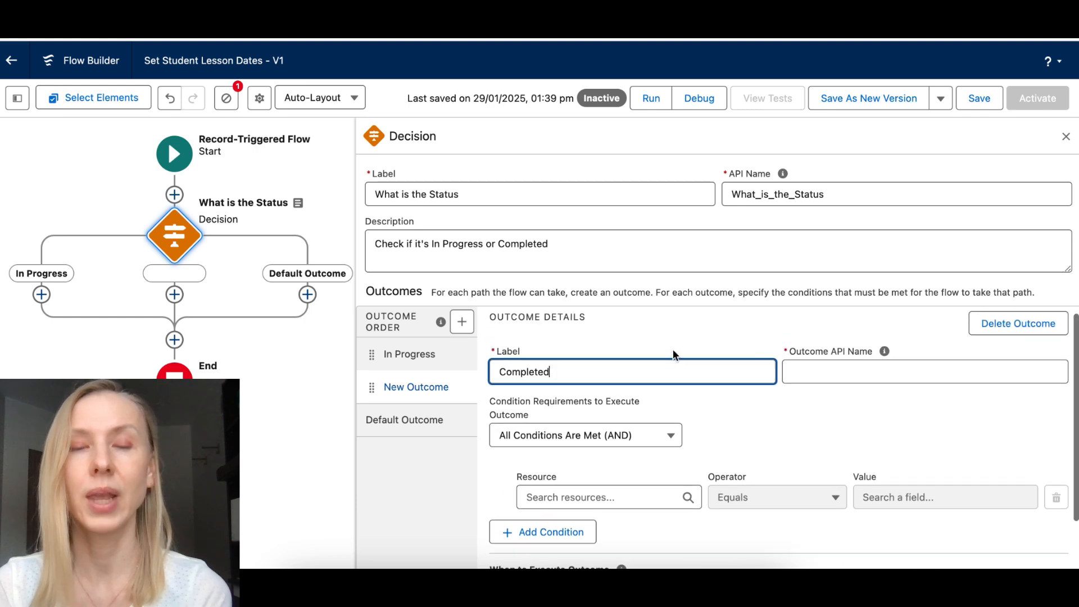
click(862, 377)
Set the Completed outcome's condition so that the triggering Student Lesson record's Status equals the picklist value Completed
click(624, 497)
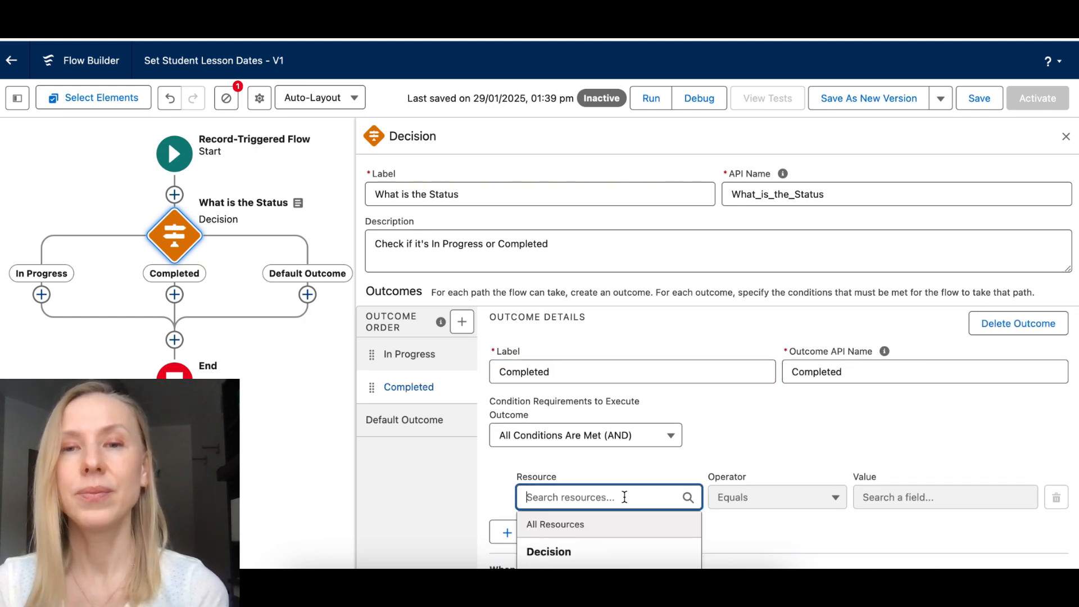
scroll(625, 497, down, 3)
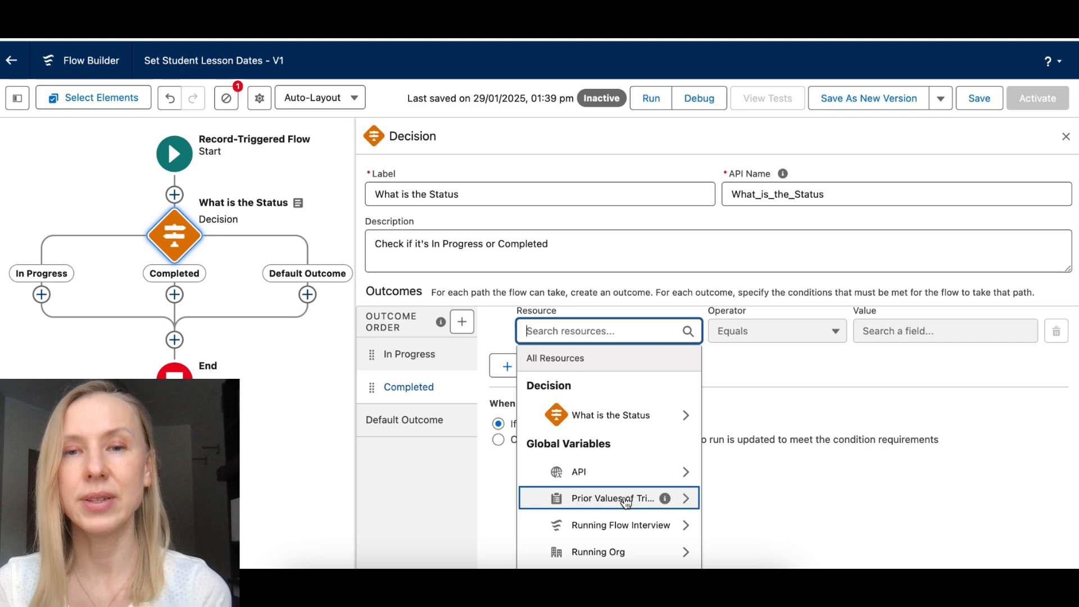
text(tri)
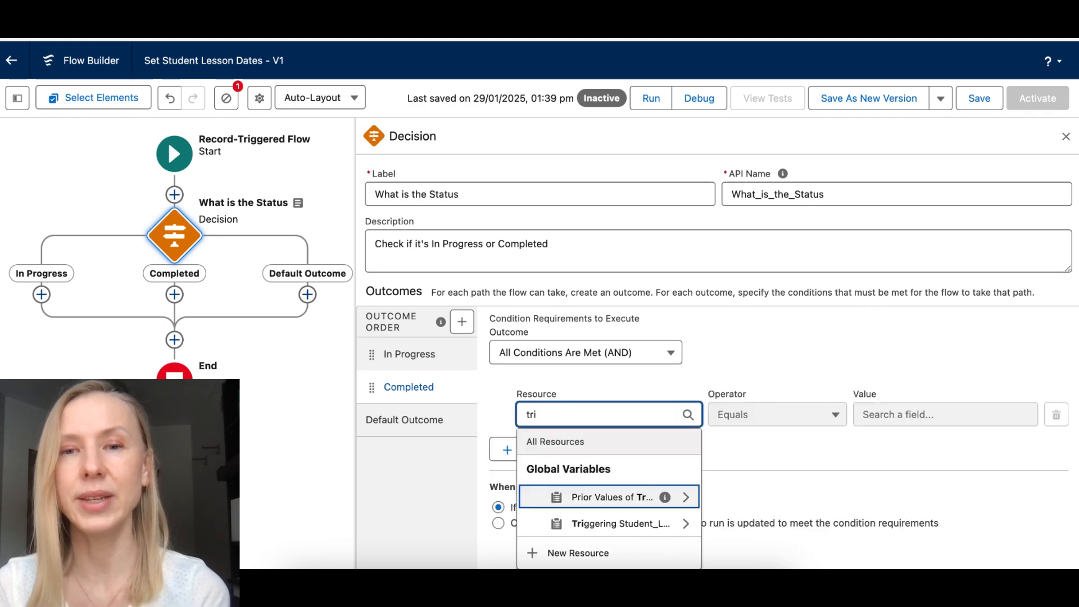
click(624, 524)
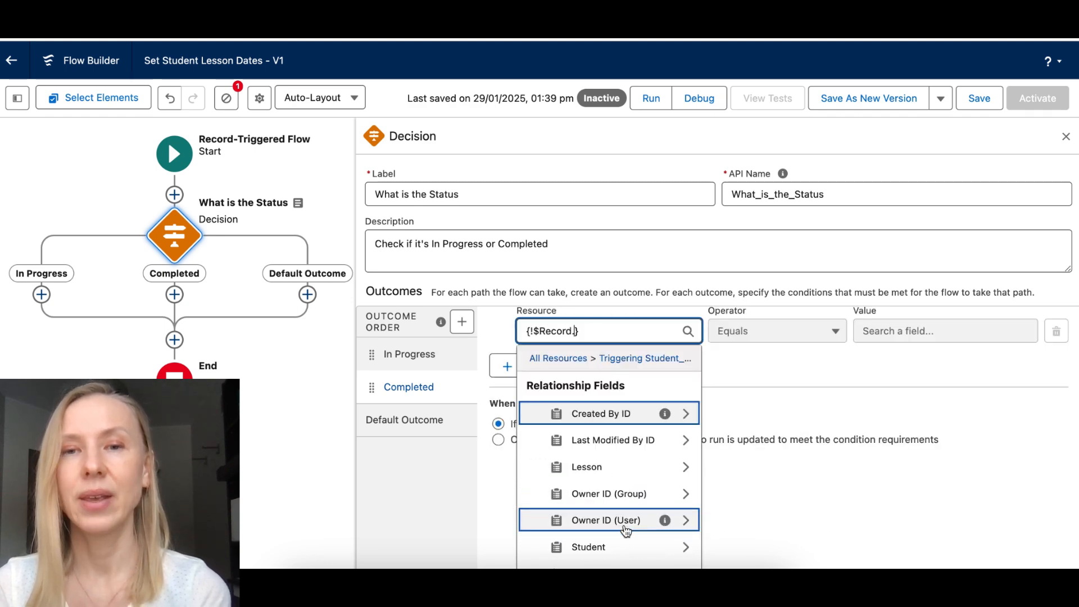
text(st)
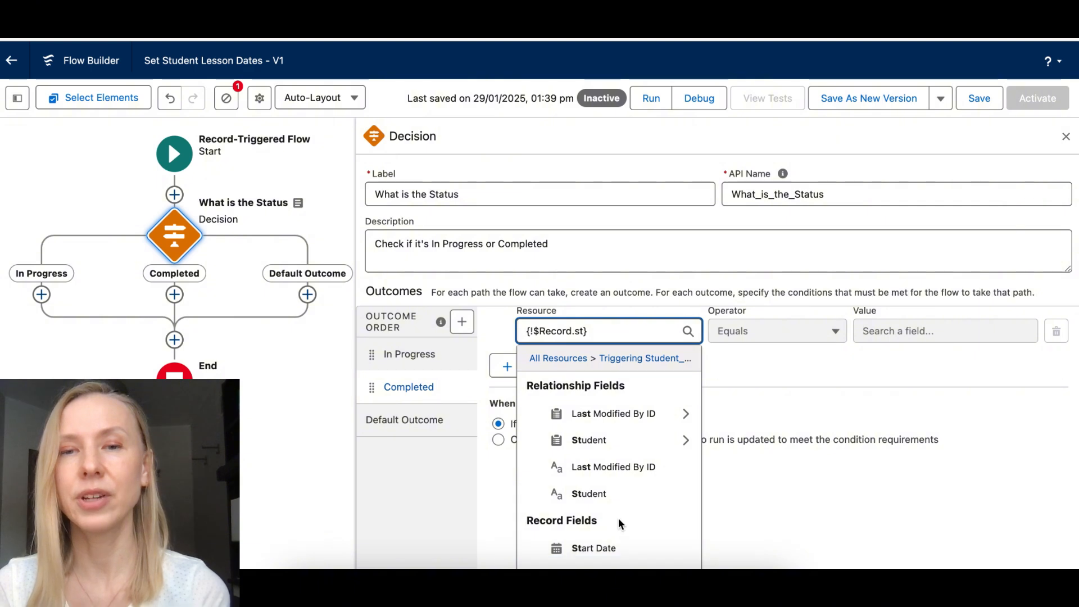
text(a)
click(604, 529)
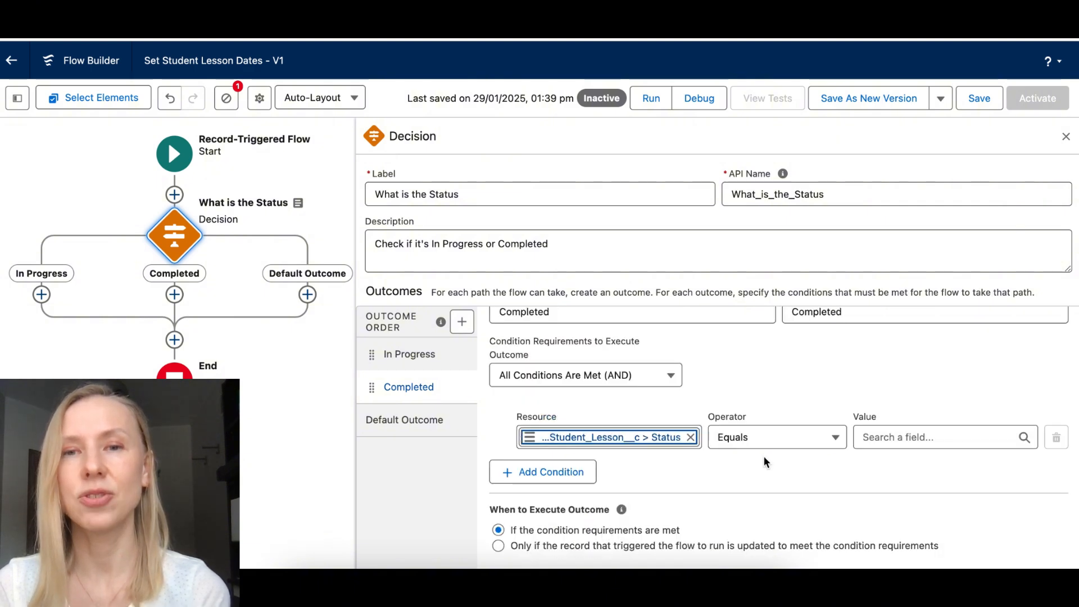
click(878, 437)
scroll(906, 507, down, 2)
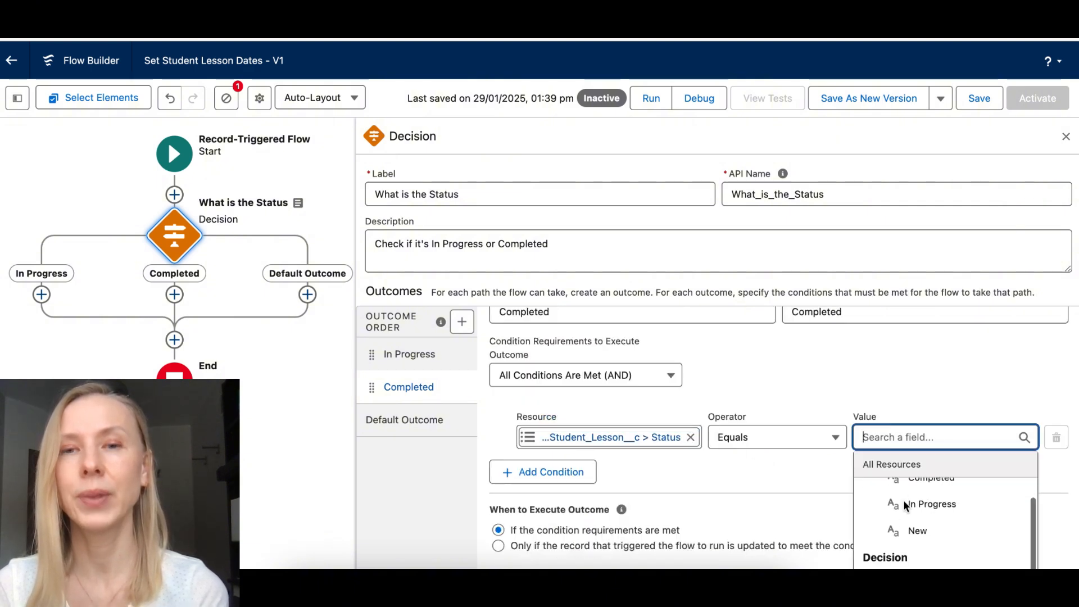
scroll(913, 508, up, 1)
click(912, 507)
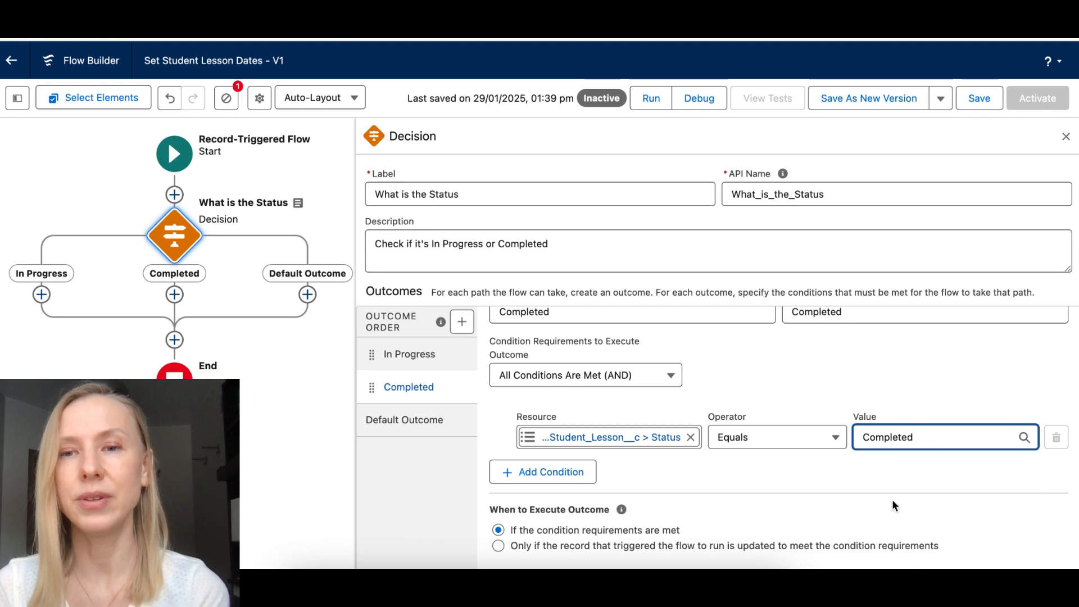
scroll(732, 480, up, 2)
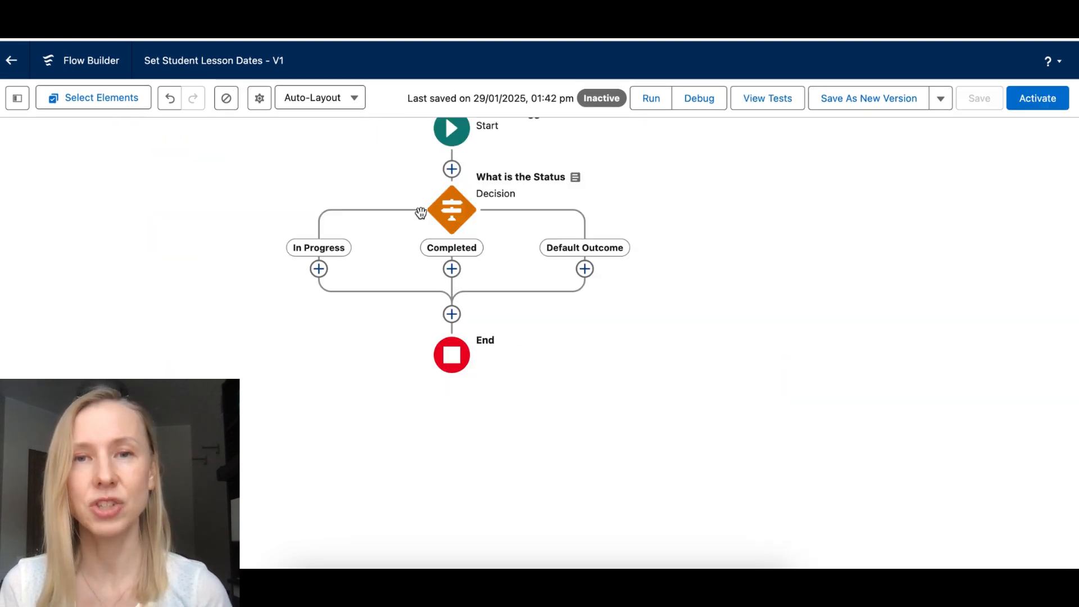
Add an Update Triggering Record element to the In Progress branch, label it "Set Start Date" and let its API name fill in
click(318, 271)
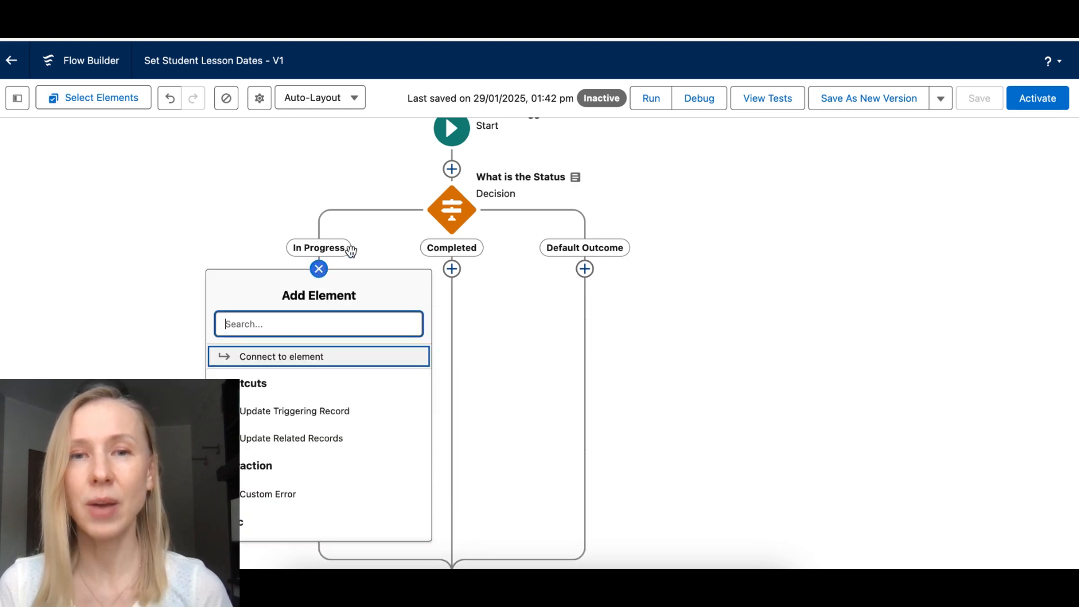
click(299, 416)
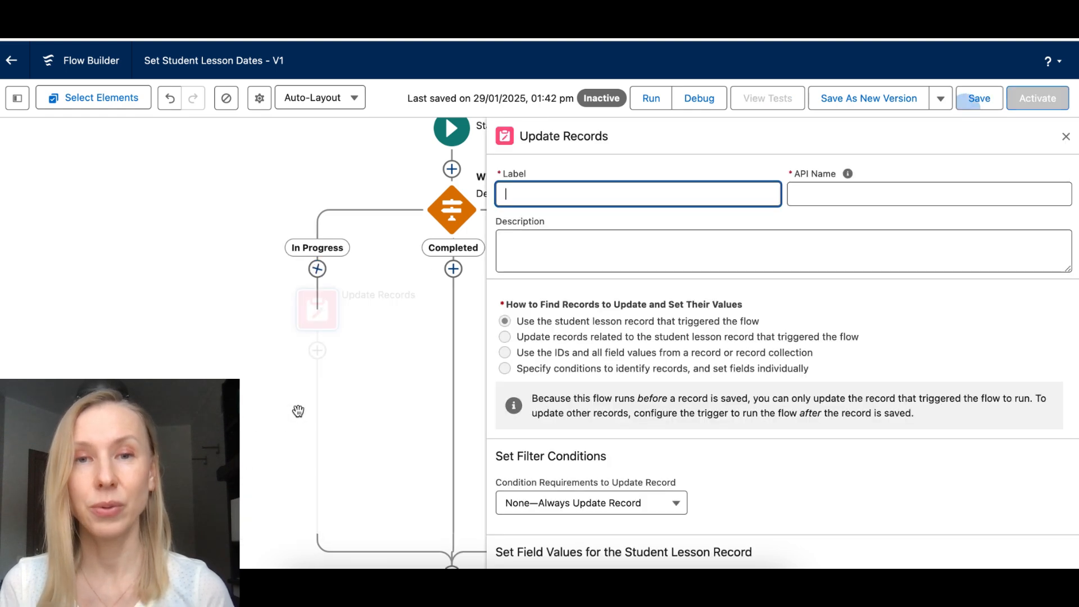
text(Set Start Date)
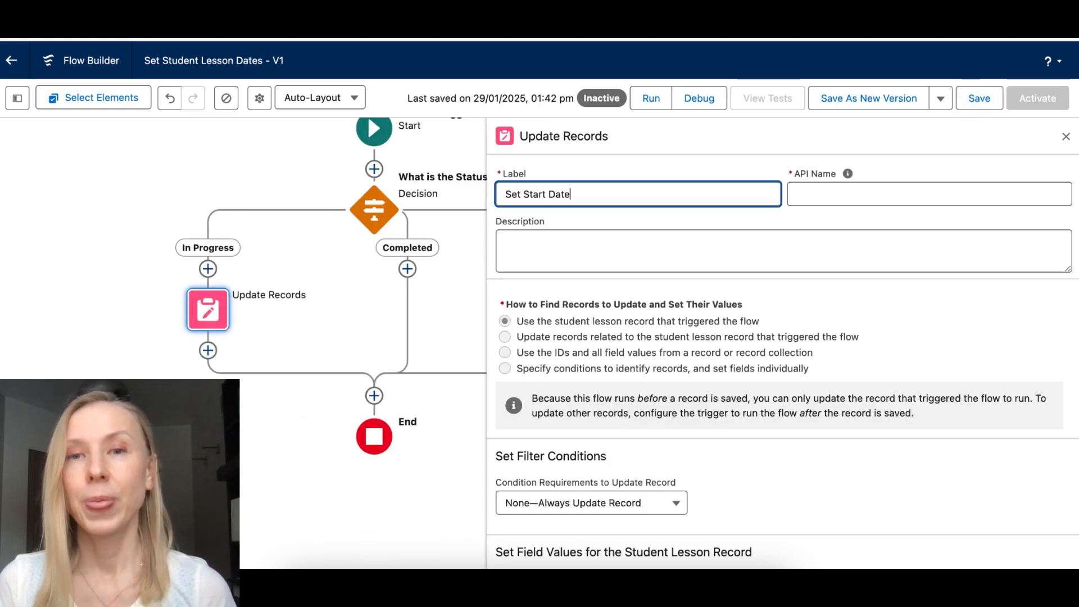
click(839, 192)
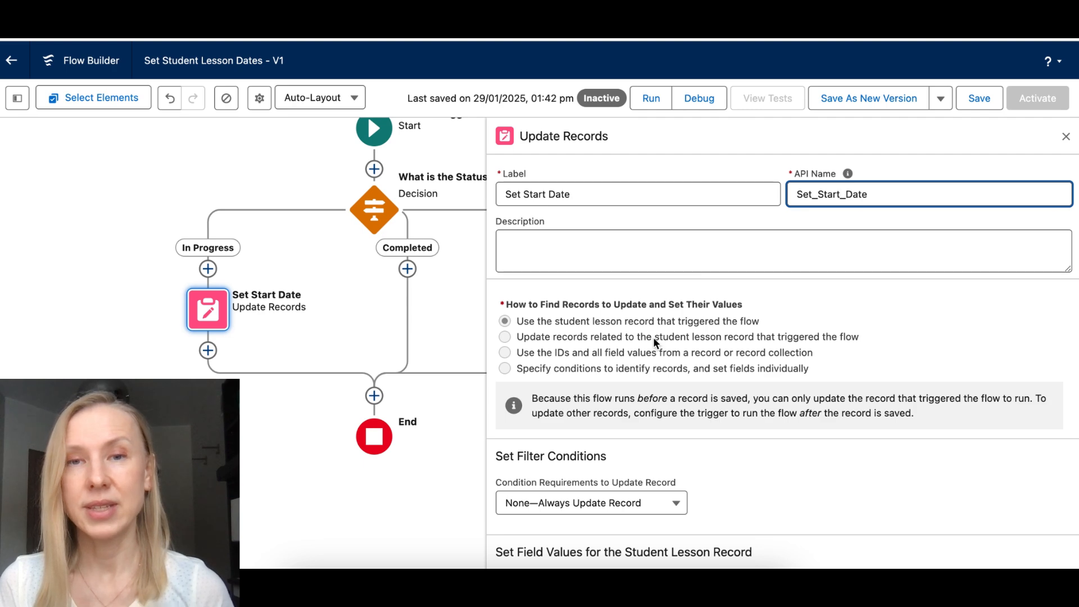
Set the Student Lesson's Start_Date__c field to the flow's CurrentDate in the Set Start Date element, and save the flow
scroll(654, 342, down, 3)
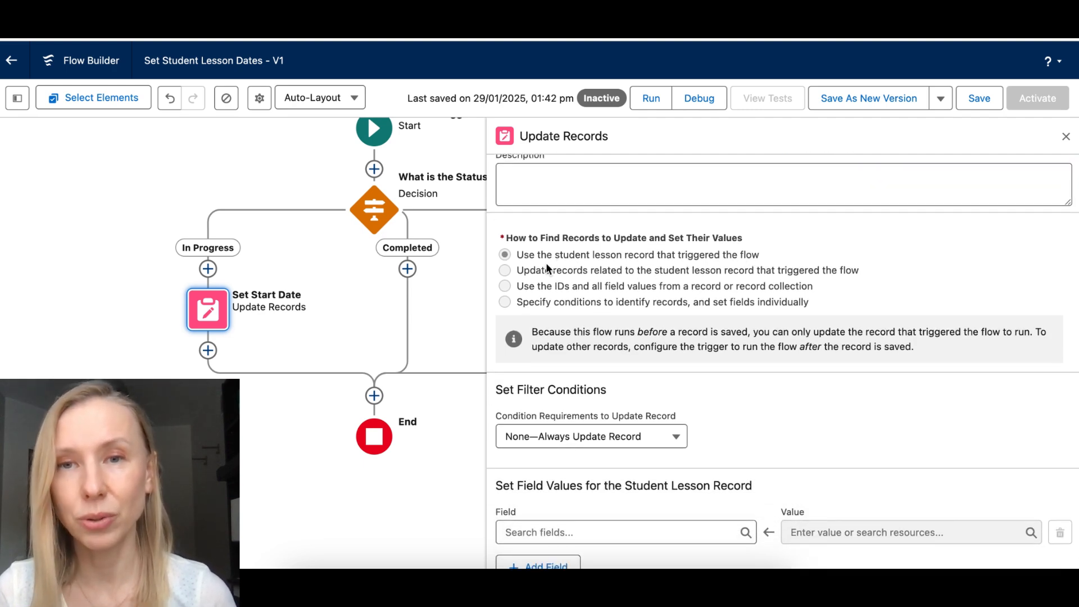
scroll(546, 270, down, 1)
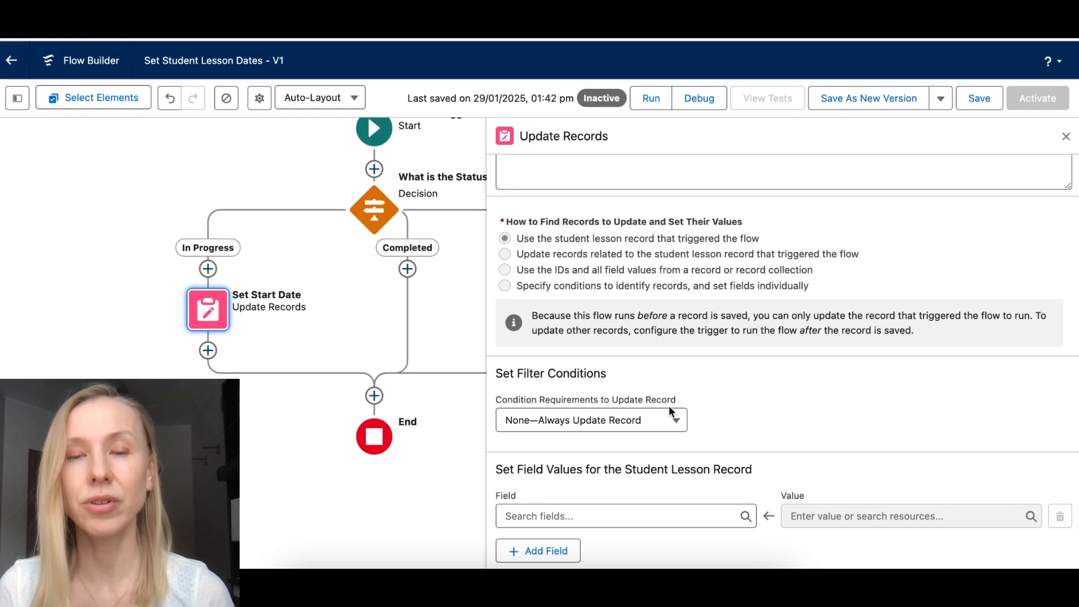
click(549, 515)
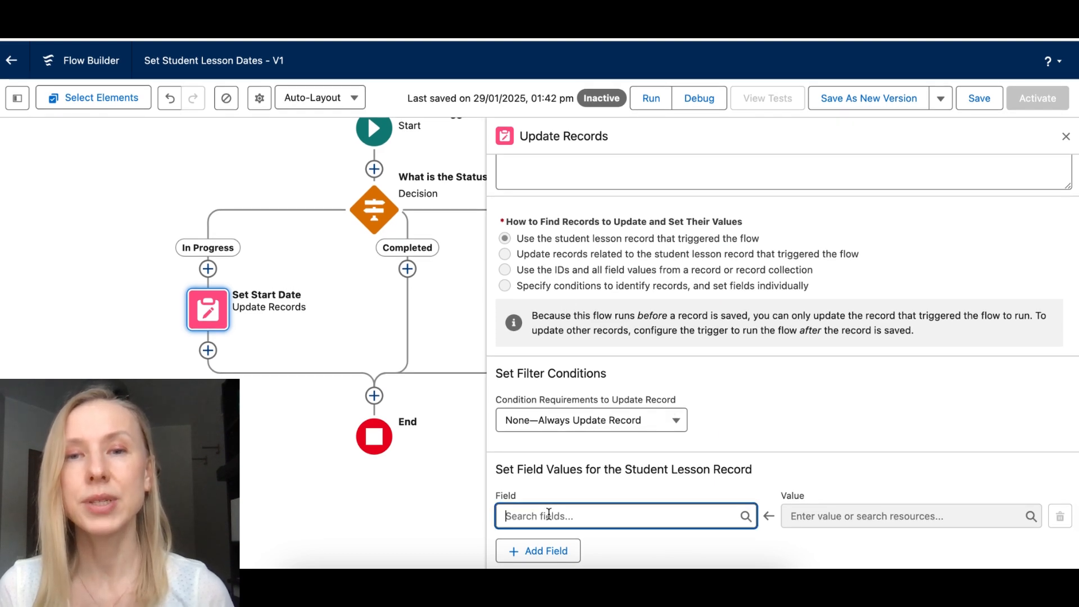
text(sta)
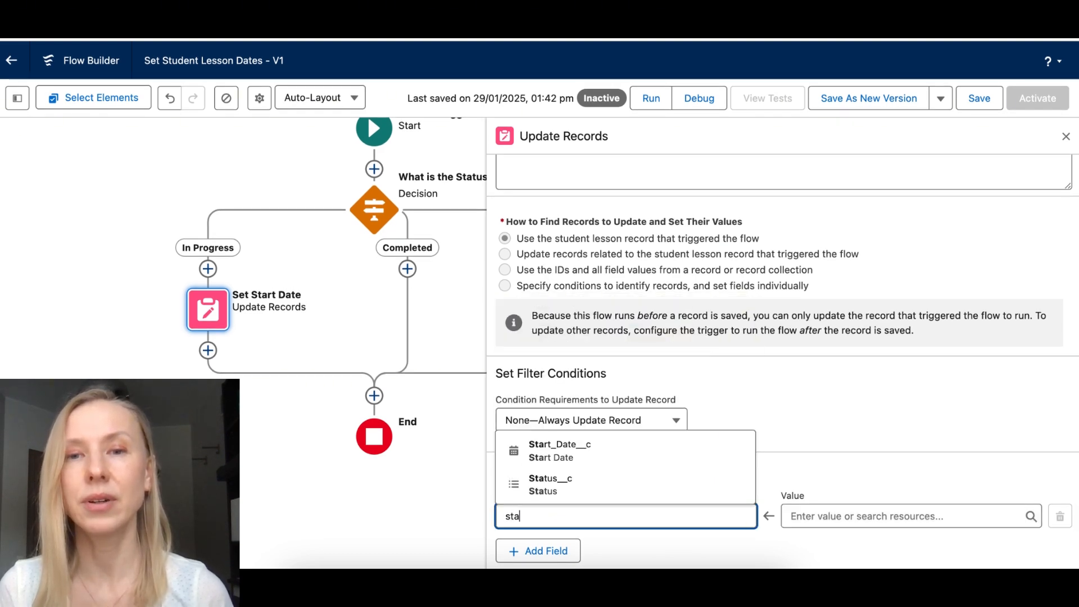
click(579, 454)
click(863, 512)
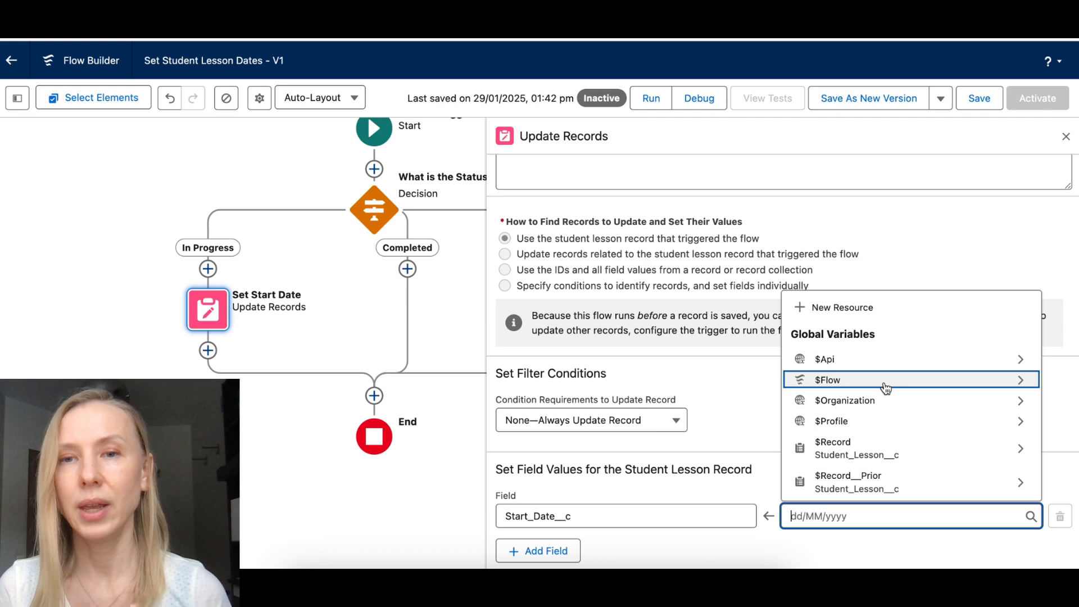
click(878, 381)
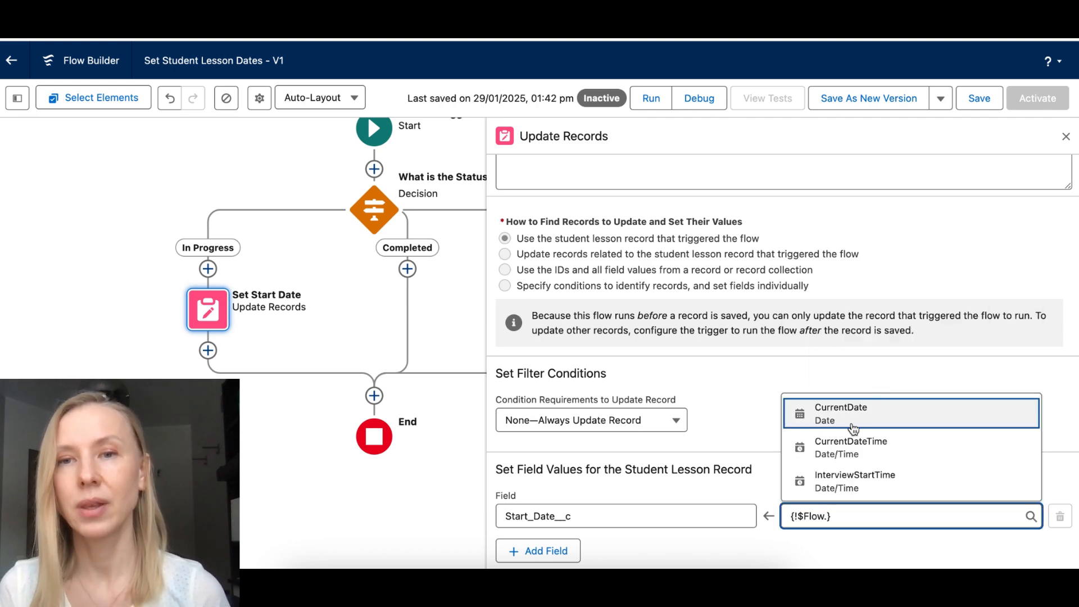
click(841, 416)
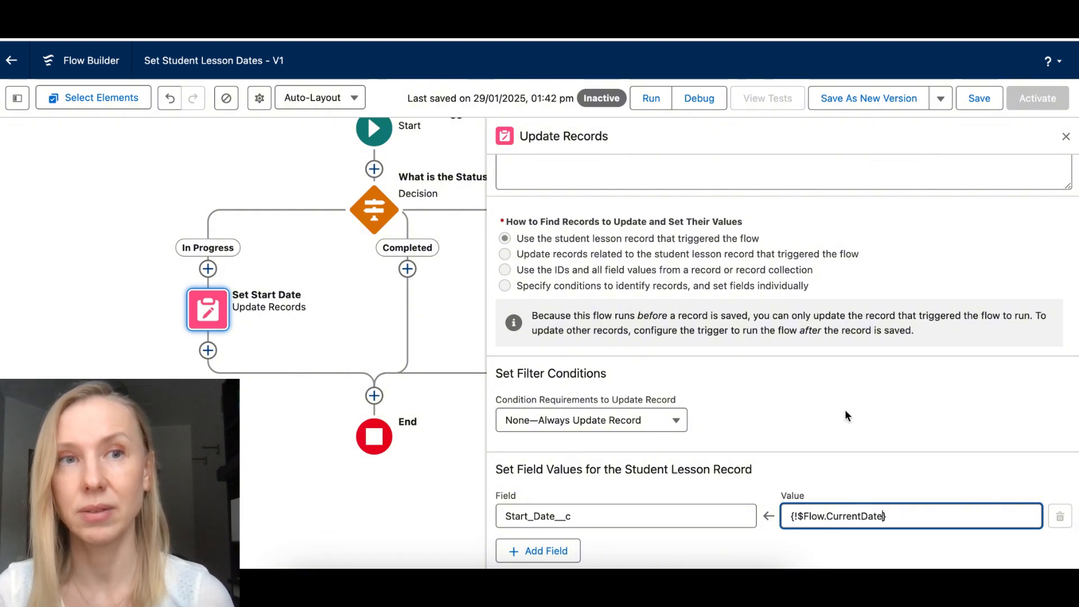
click(847, 416)
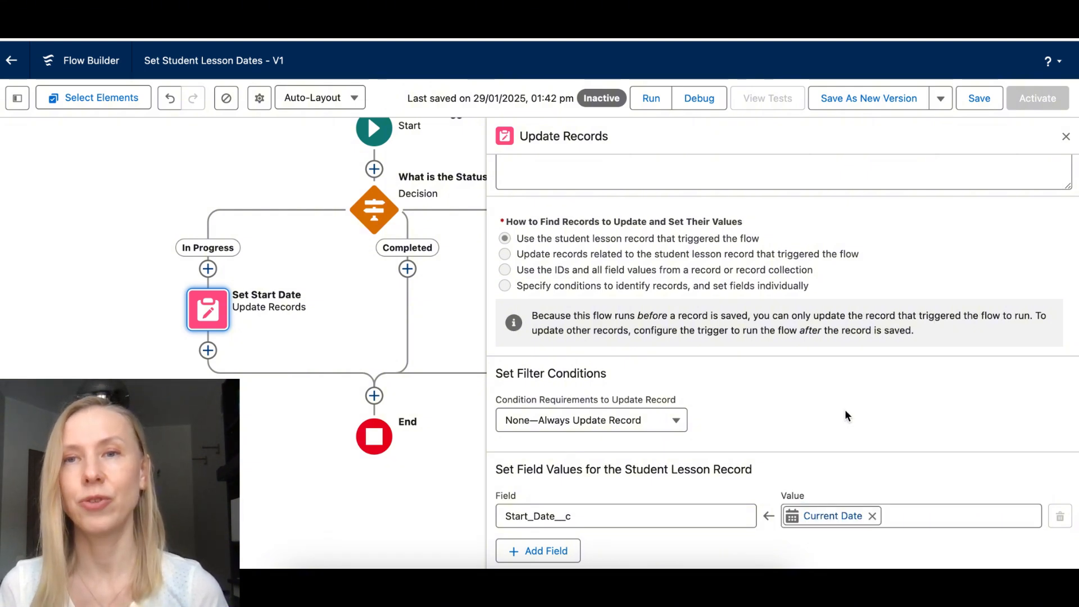
click(980, 100)
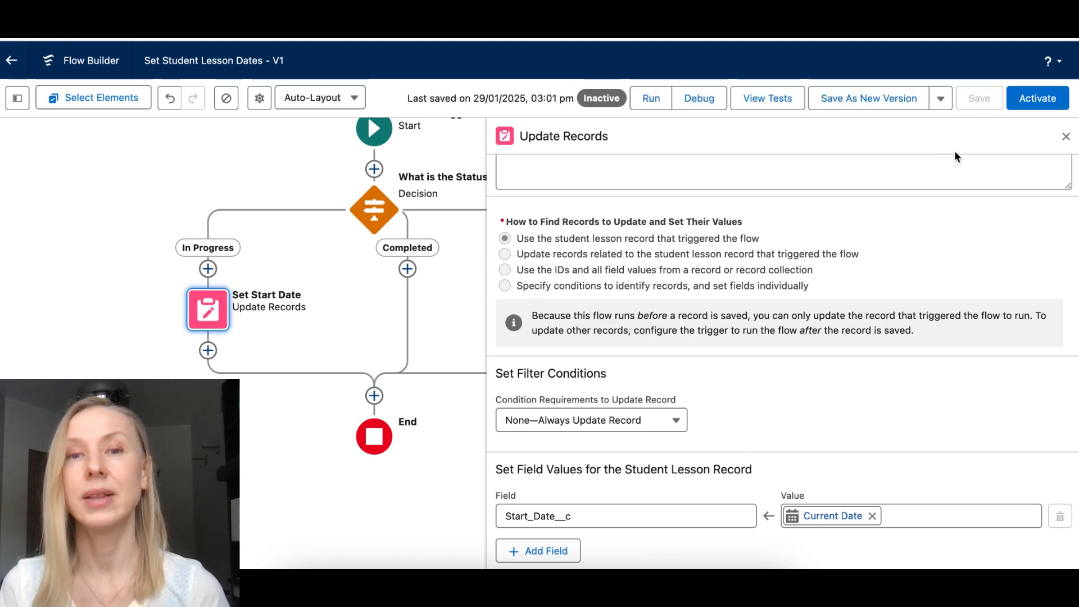
Add an Update Triggering Record element to the Completed branch, label it "Set End Date" and let its API name fill in
click(412, 278)
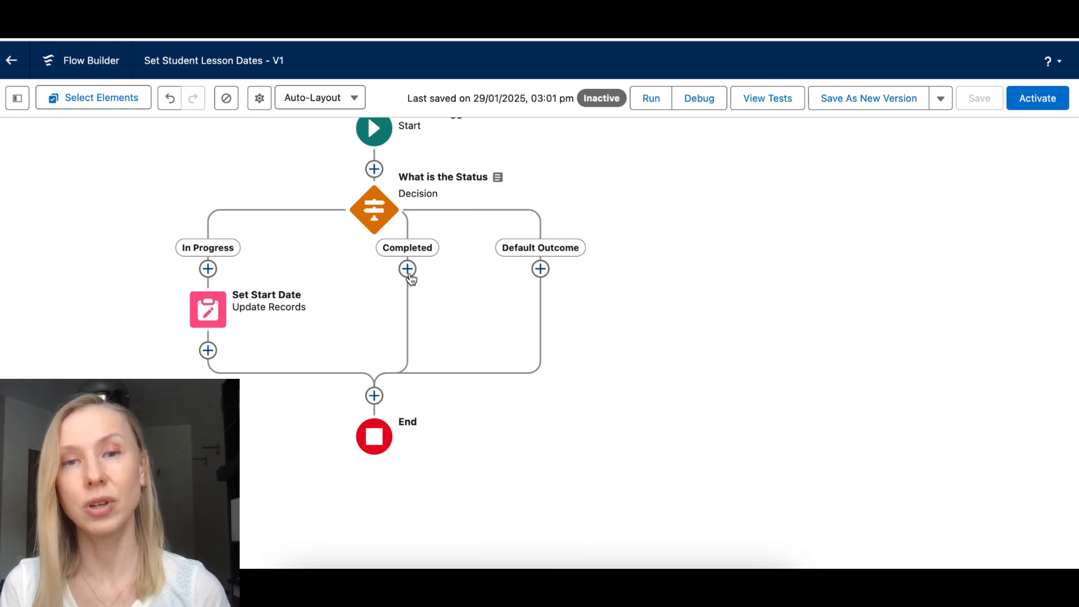
click(408, 269)
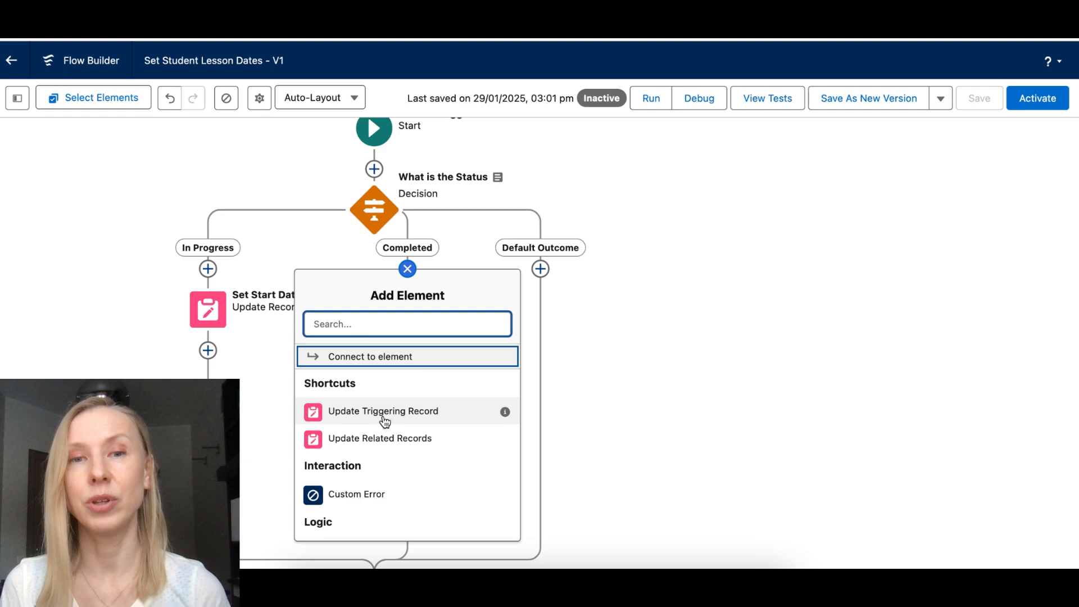
click(381, 417)
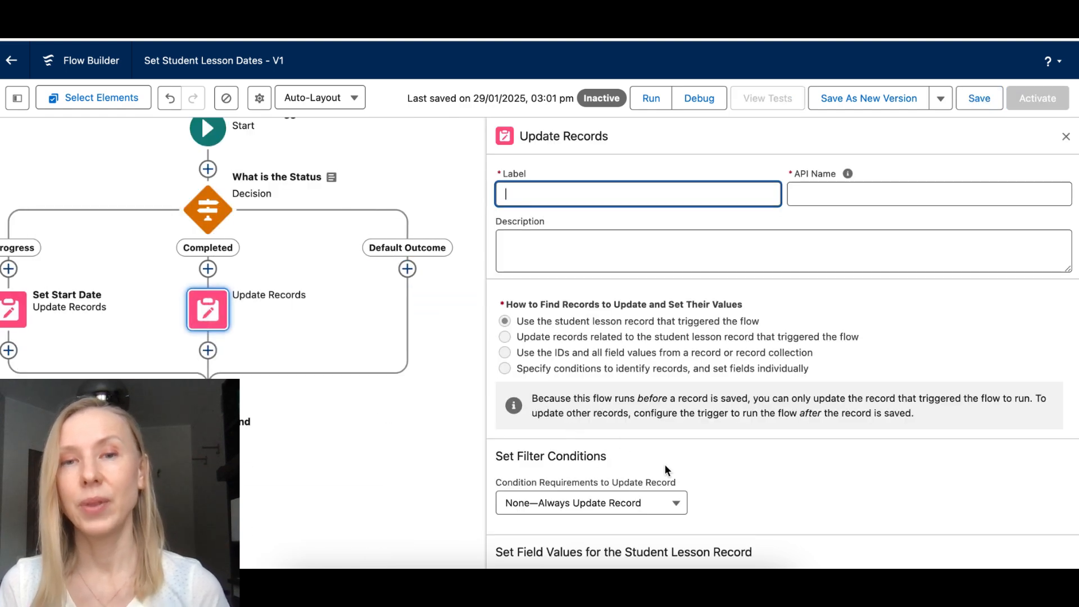
scroll(669, 488, down, 3)
scroll(669, 488, up, 3)
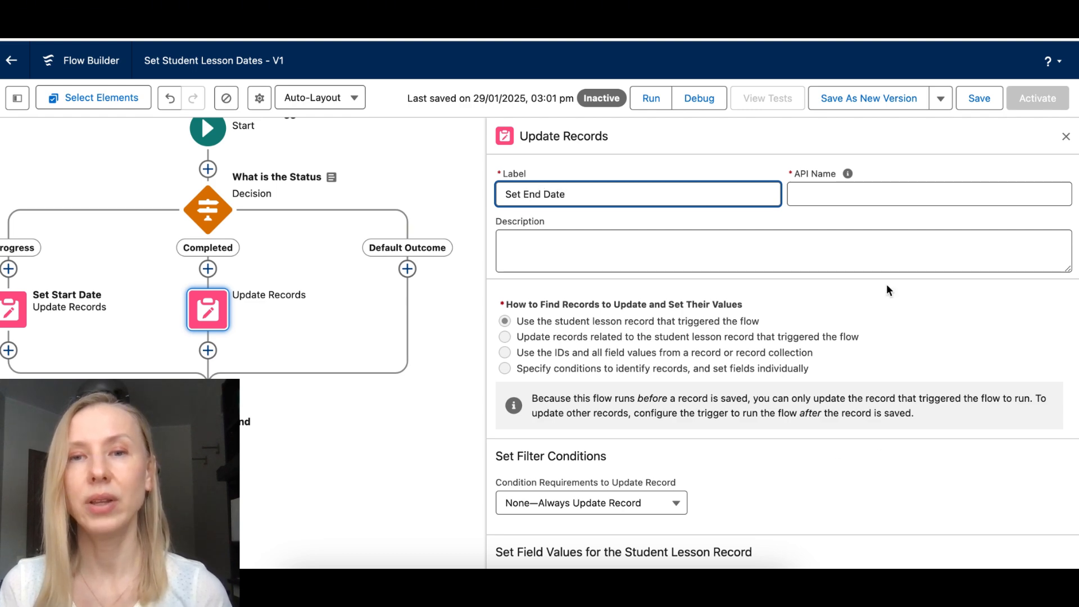
click(851, 191)
Set the Student Lesson's End_Date__c field to the flow's CurrentDate in the Set End Date element, save the flow and close the element's settings
scroll(788, 362, down, 2)
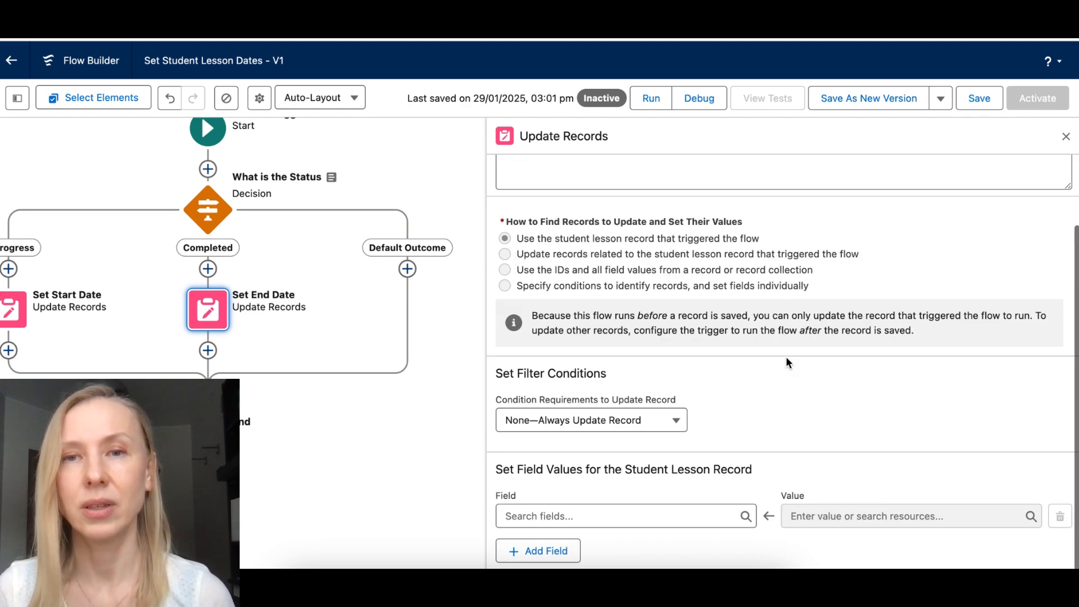
click(683, 515)
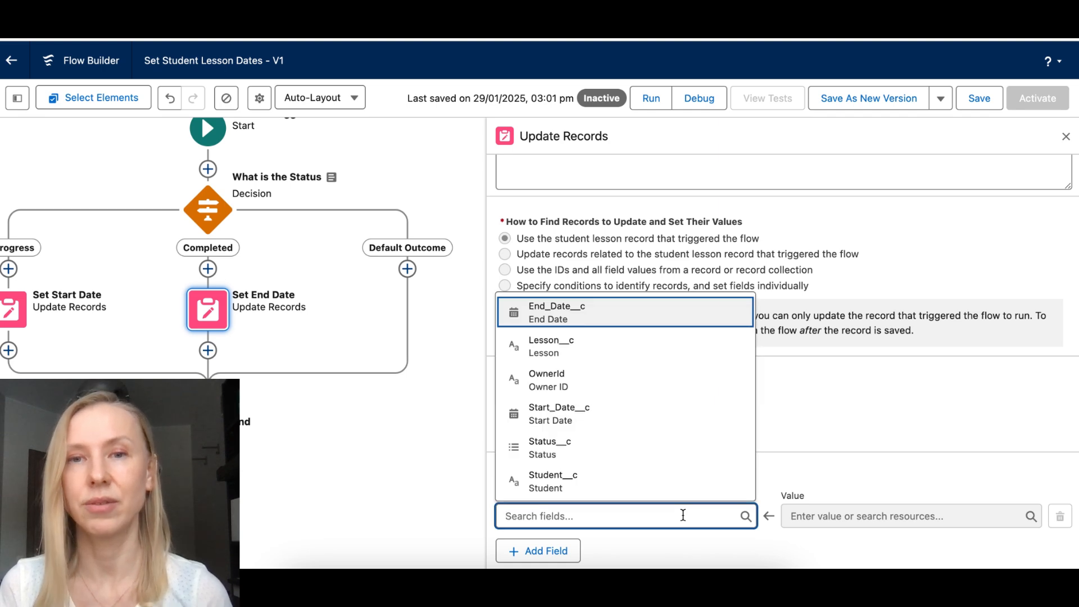
click(570, 331)
click(826, 514)
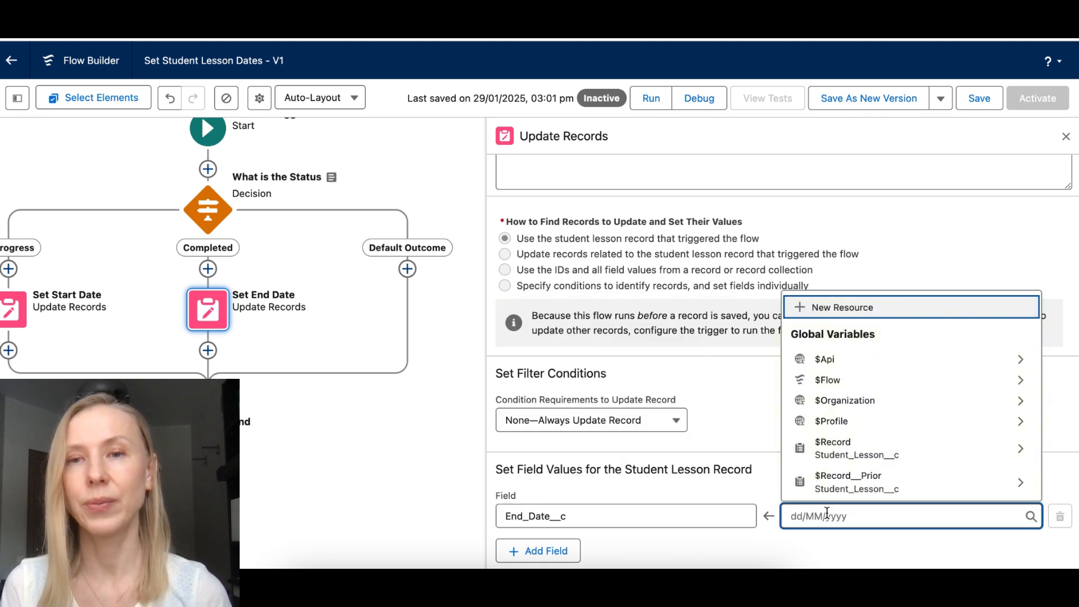
click(826, 379)
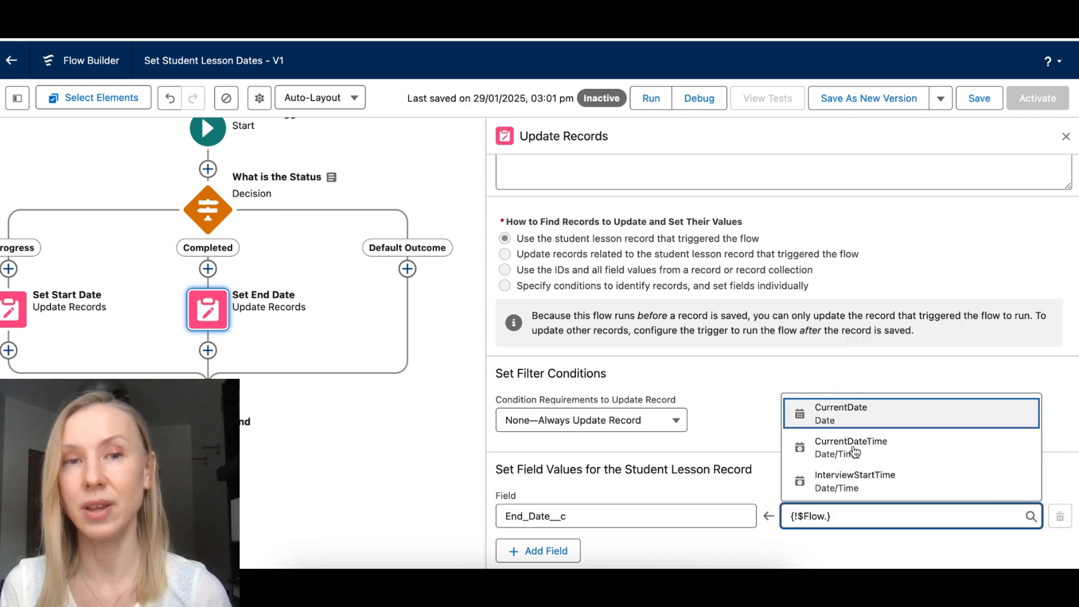
click(841, 413)
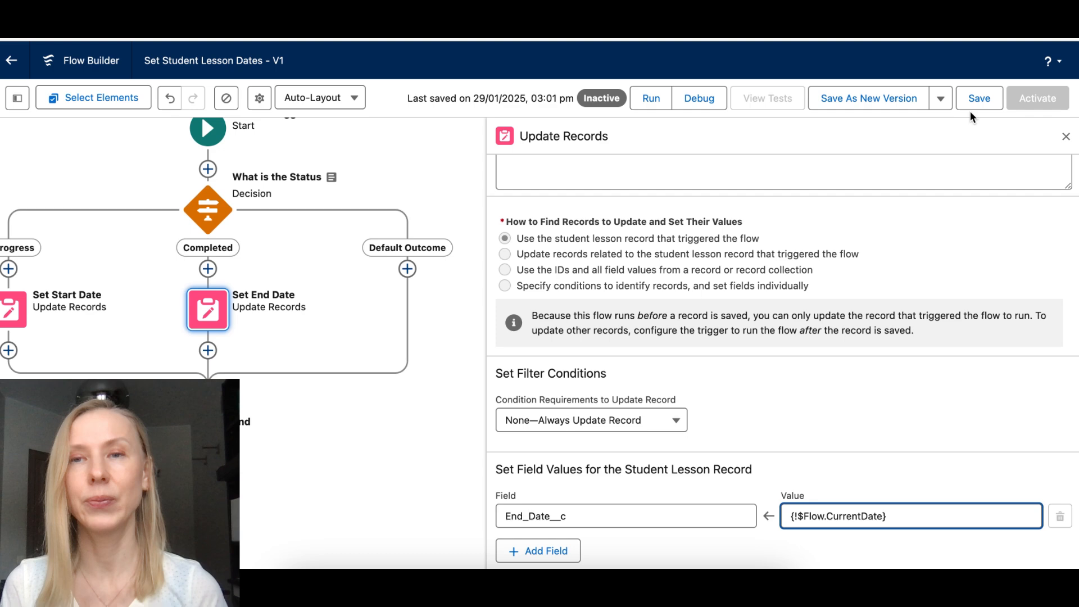
click(977, 99)
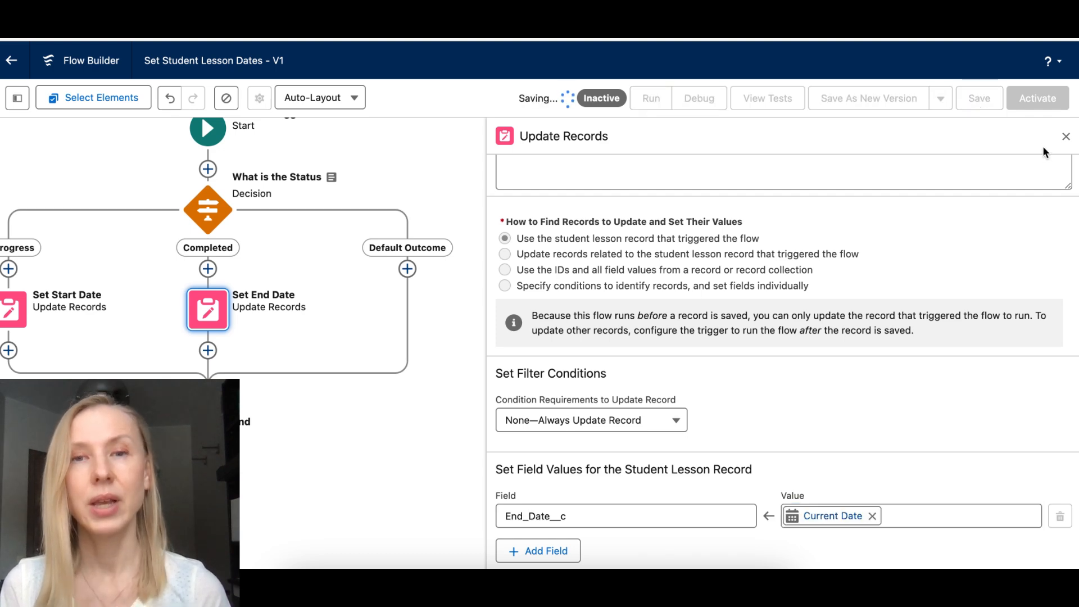
click(1065, 136)
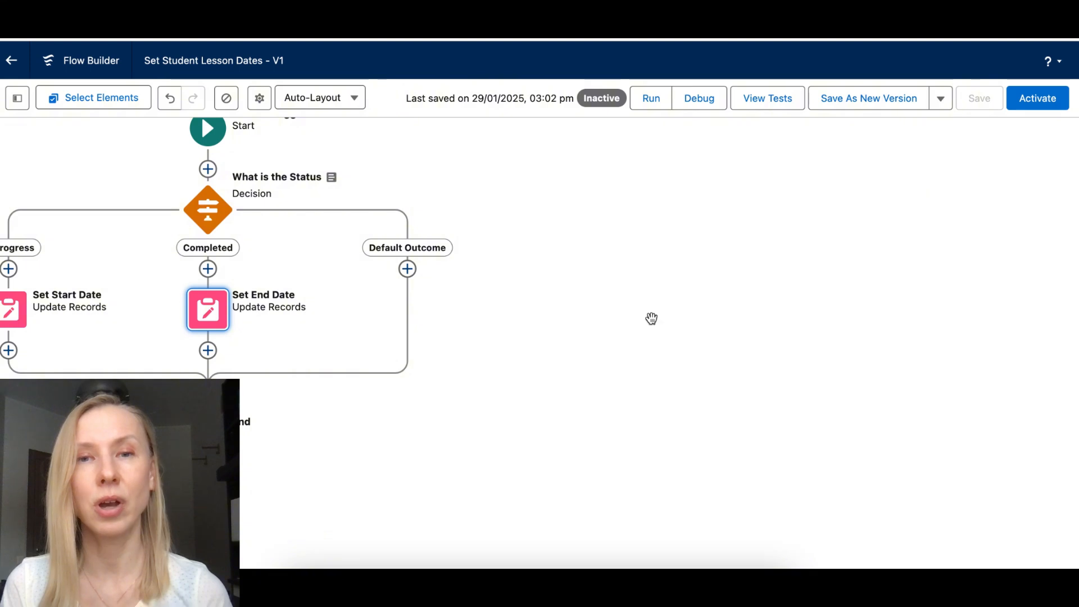
Activate the Set Student Lesson Dates flow
click(613, 257)
drag(613, 257, 807, 303)
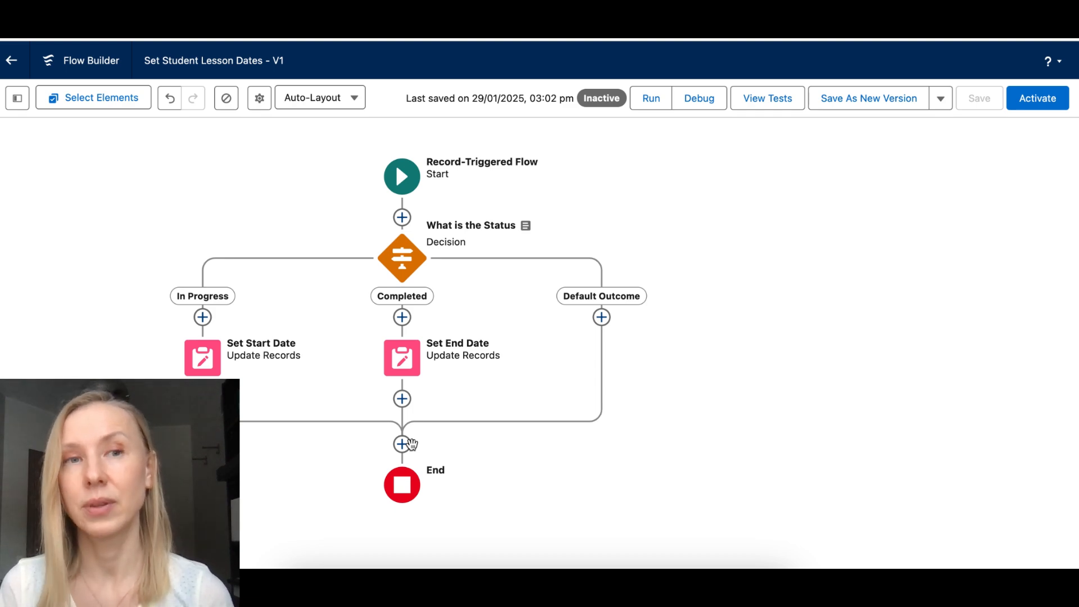
click(1034, 101)
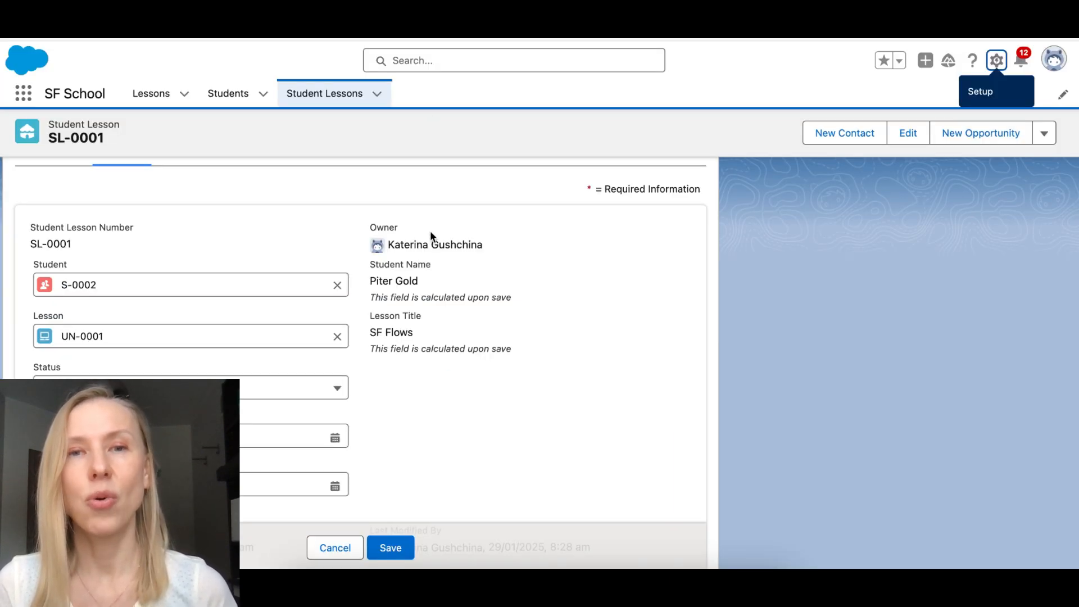
In the SF School app's Student Lessons list, change the Status of SL-0002 to In Progress and save
click(313, 92)
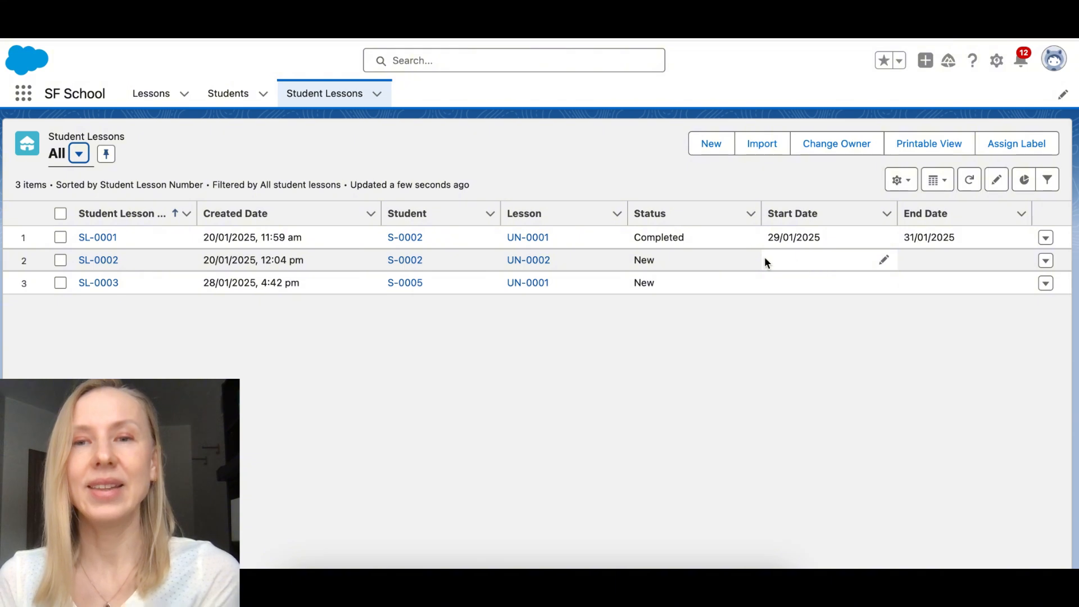
click(746, 260)
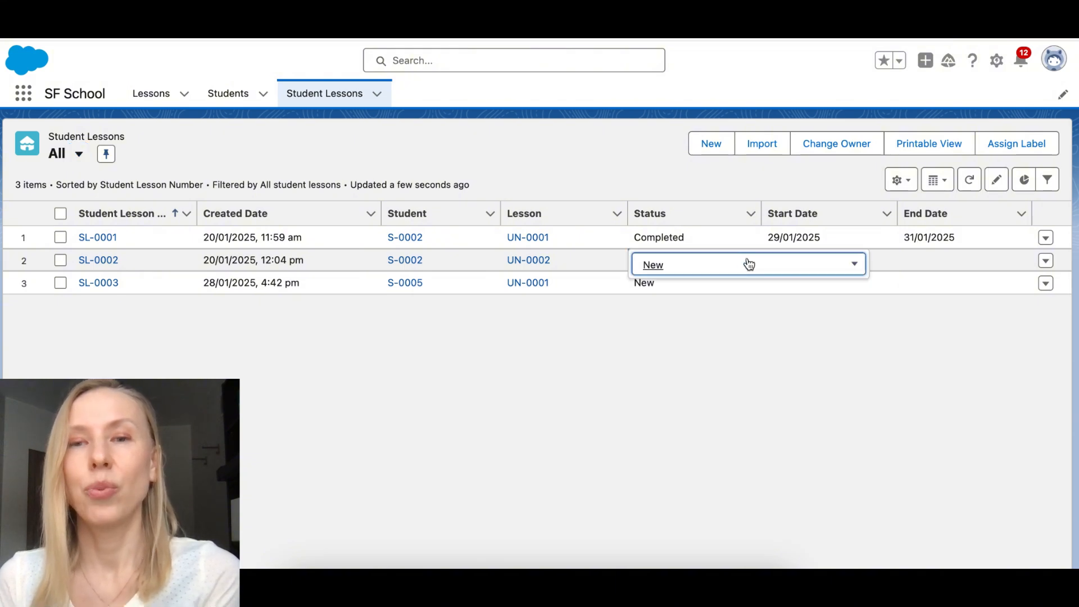
click(699, 349)
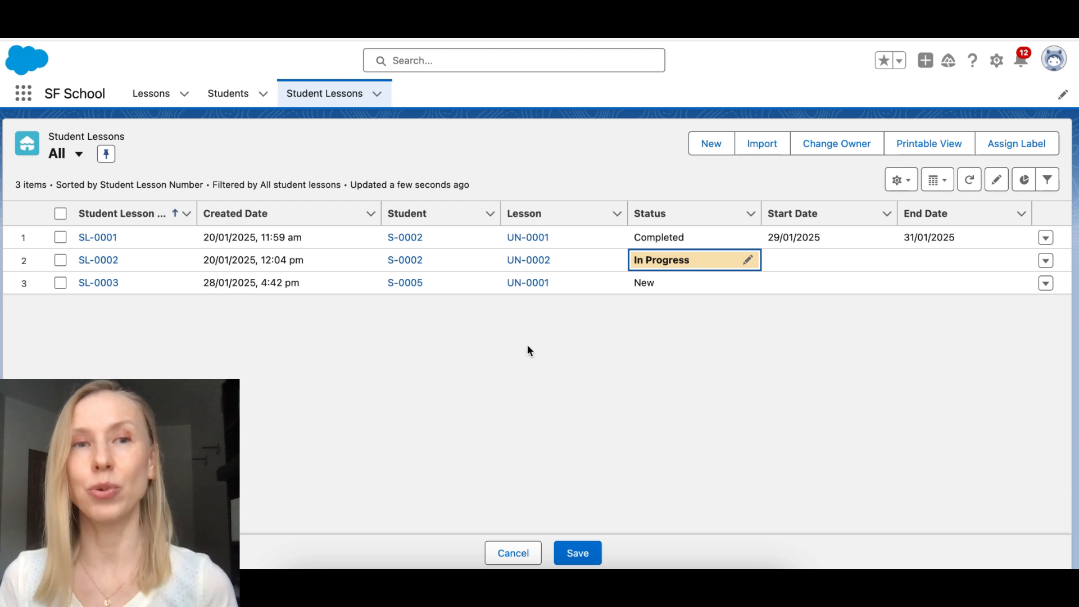
click(576, 552)
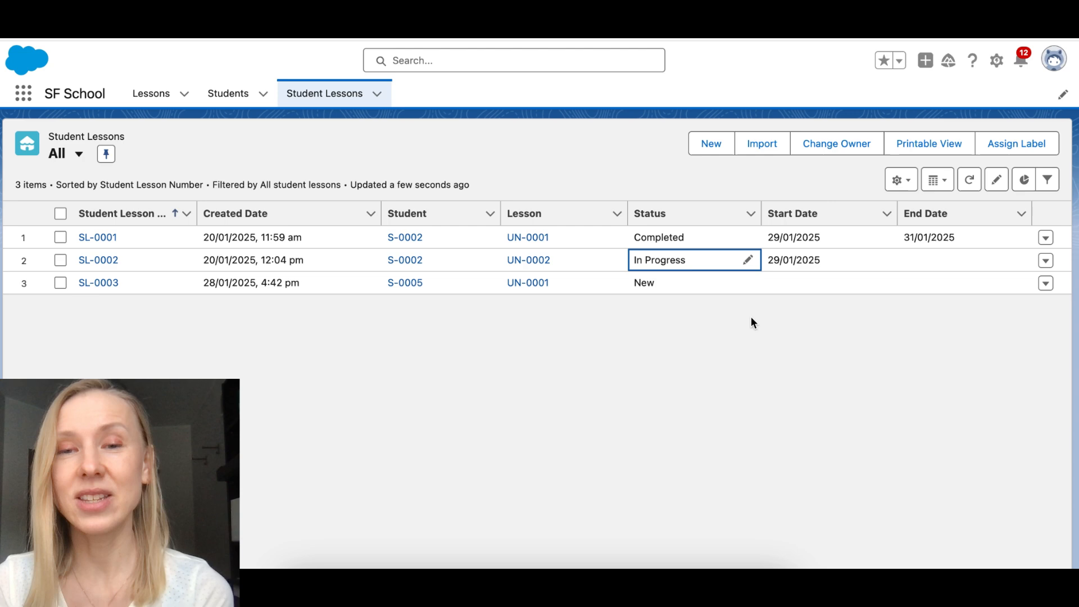
Change the Status of Student Lesson SL-0002 to Completed in the list and save
click(747, 260)
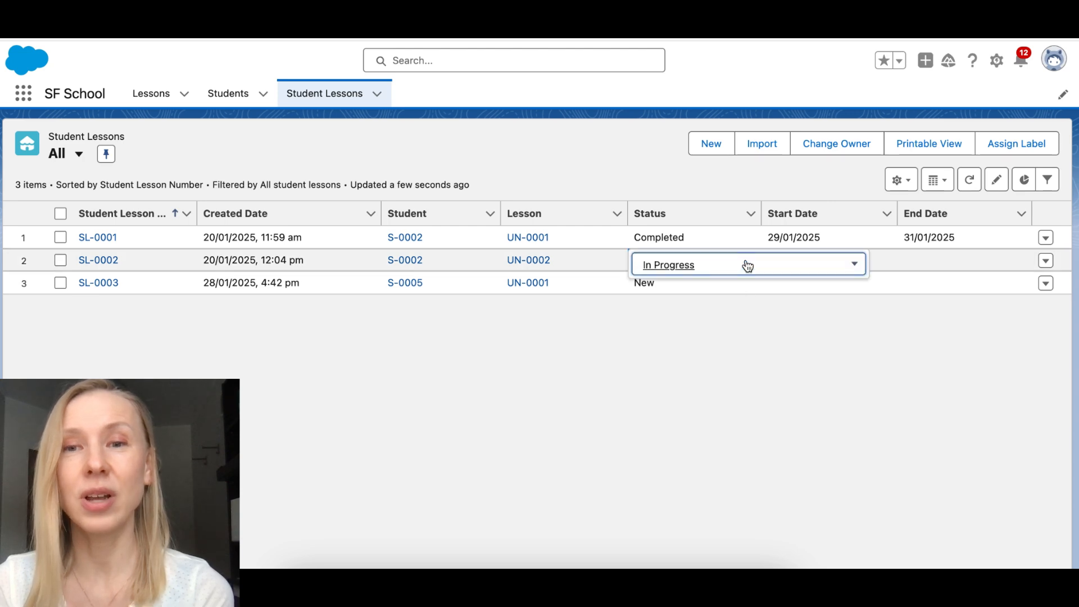
click(792, 269)
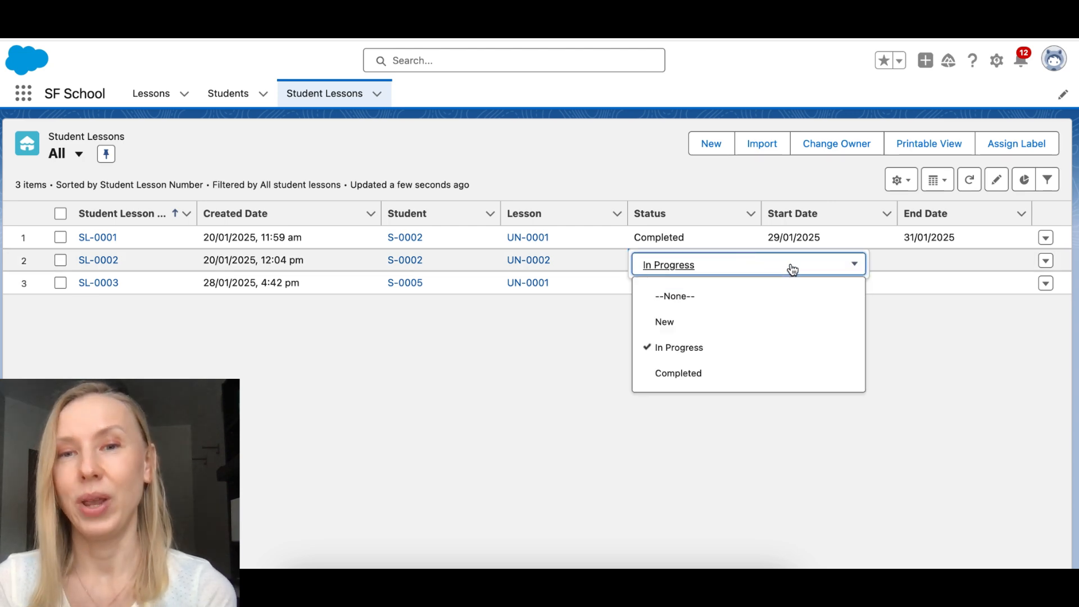
click(709, 374)
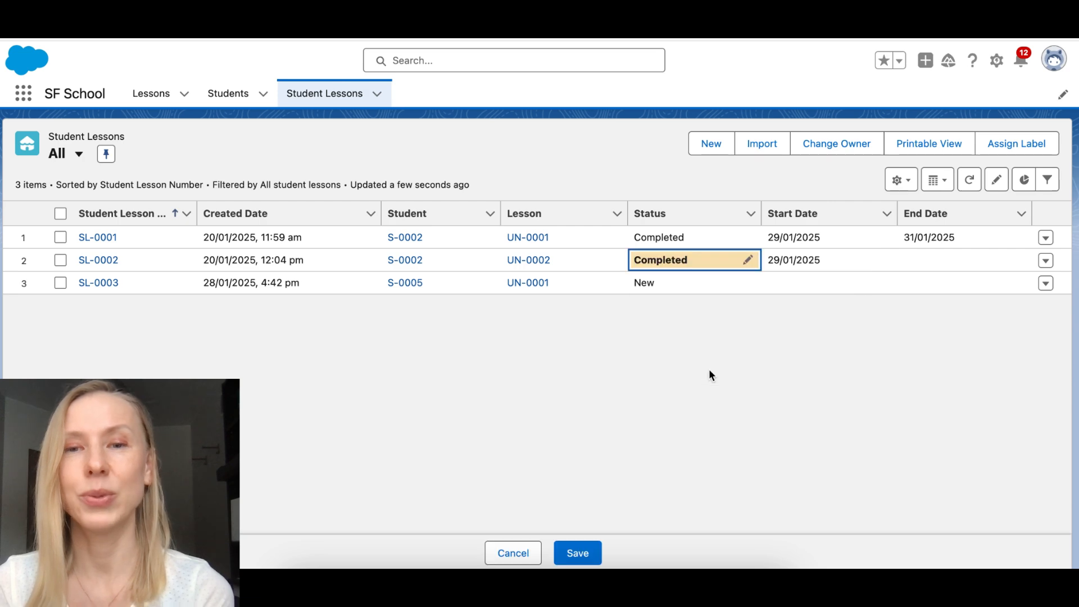
click(588, 555)
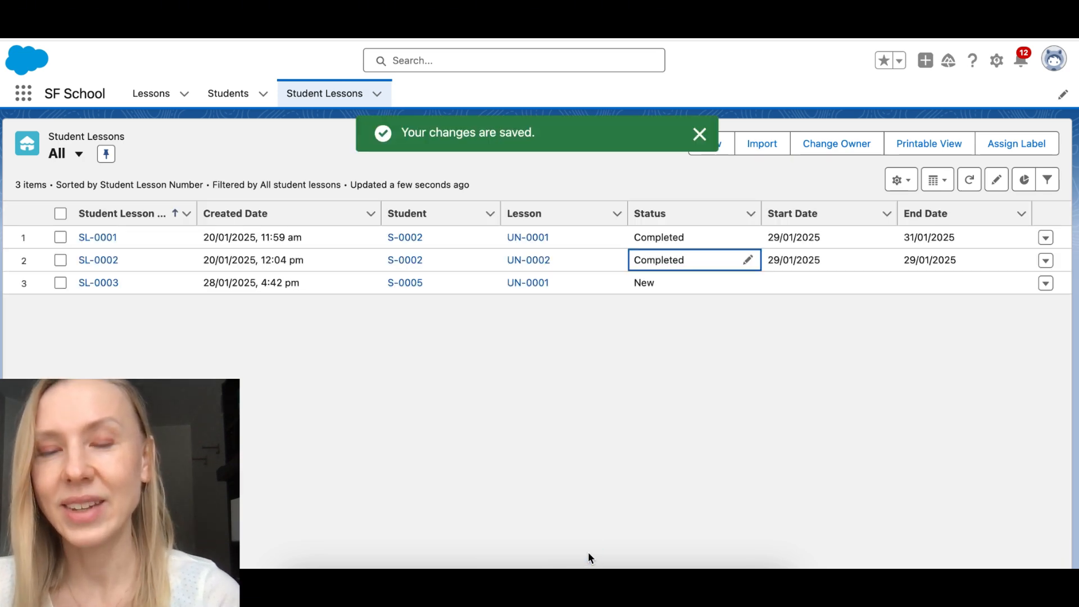